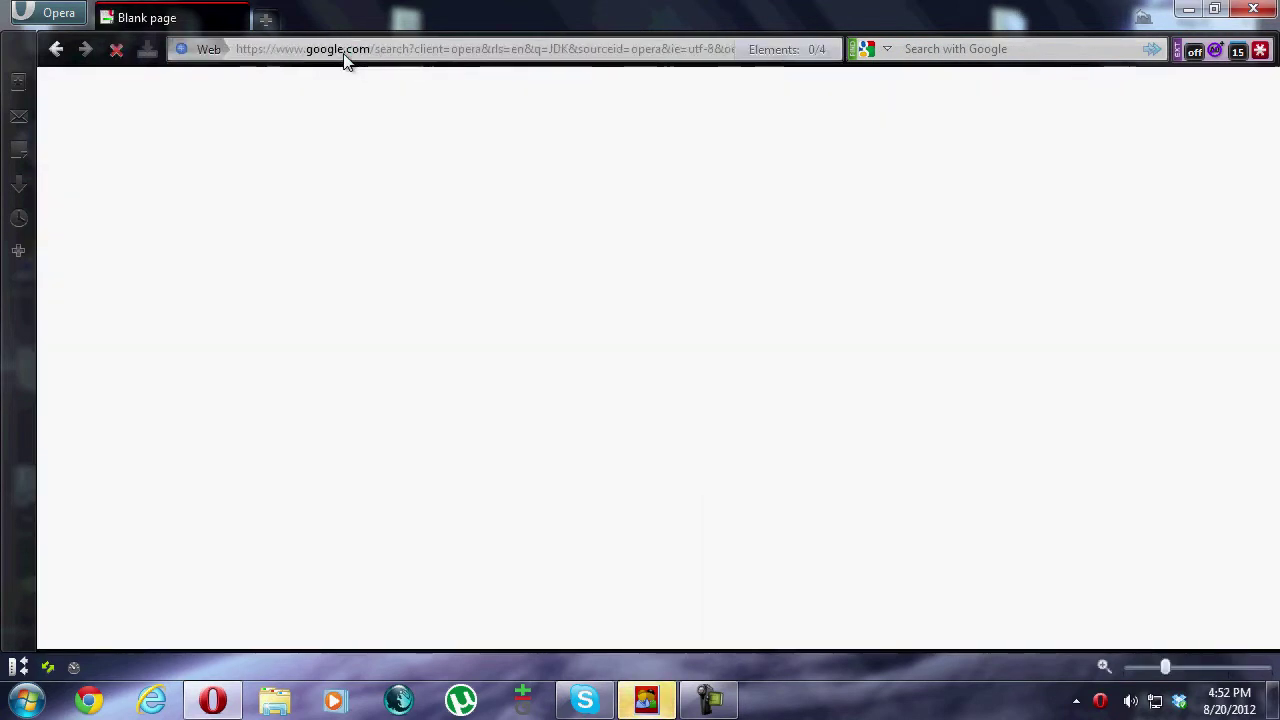
- Open the Java SE Downloads page from the search results and go to the Java Platform (JDK) 7u6 download page
left_click(251, 270)
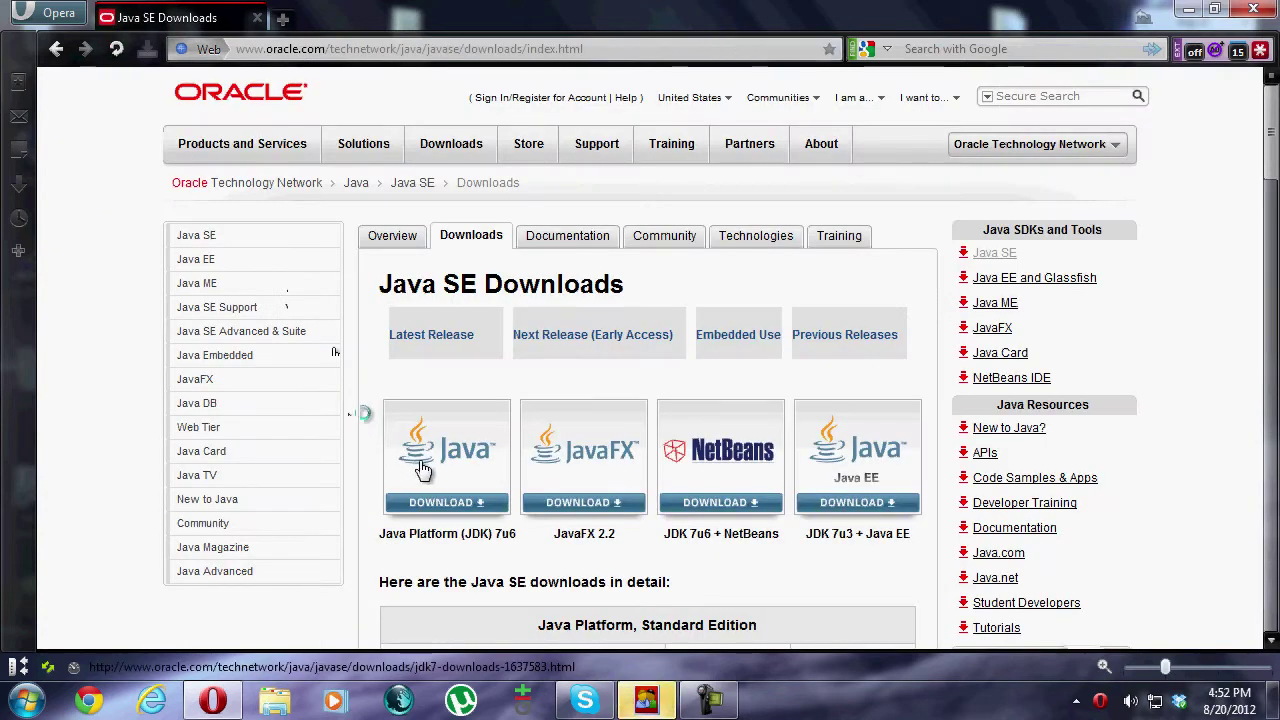
left_click_drag(491, 550, 530, 547)
left_click(417, 554)
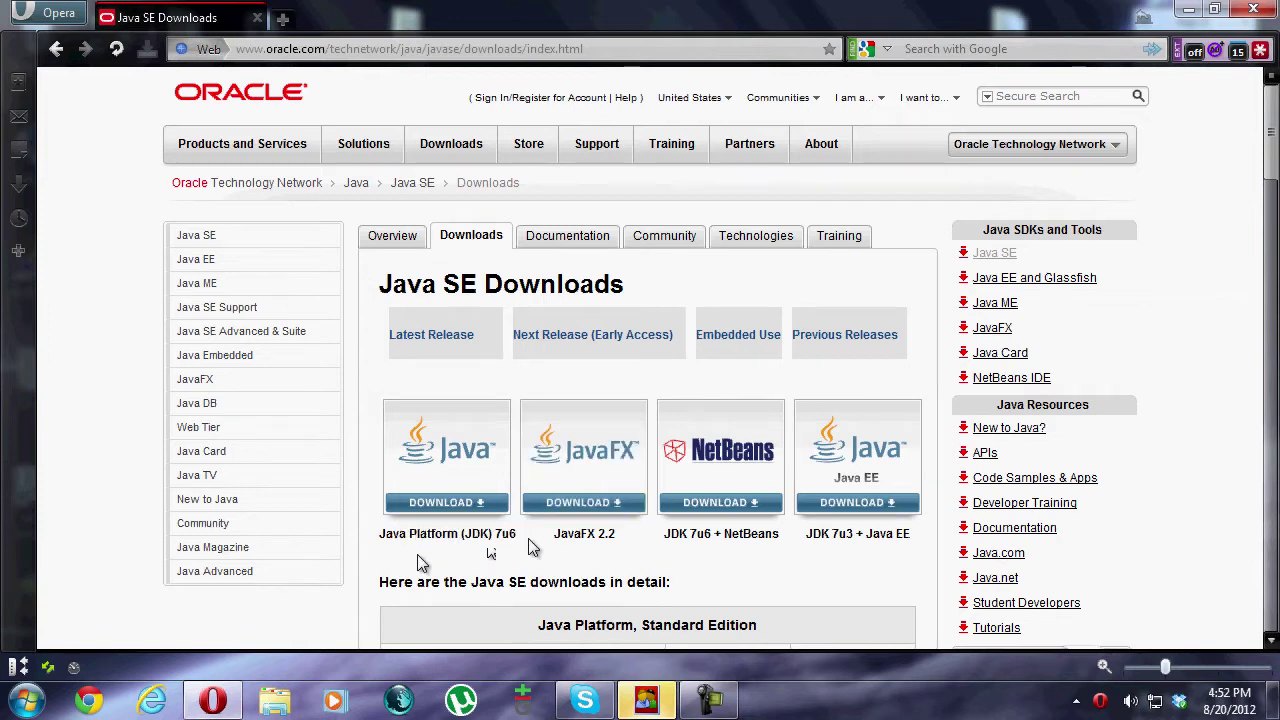
scroll(420, 500, "down", 3)
left_click(453, 358)
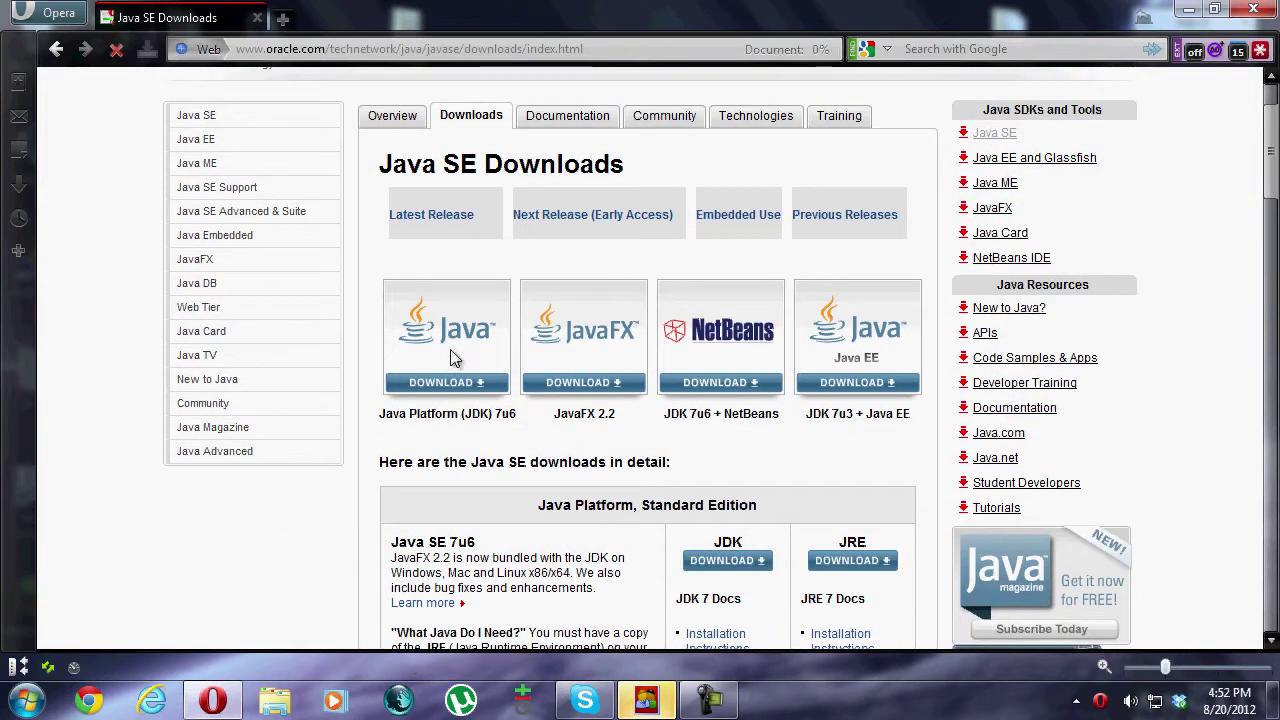
- Accept the Java SE Development Kit 7u6 license agreement and compare the Windows x86 and Windows x64 download entries
scroll(531, 366, "down", 5)
scroll(544, 324, "down", 3)
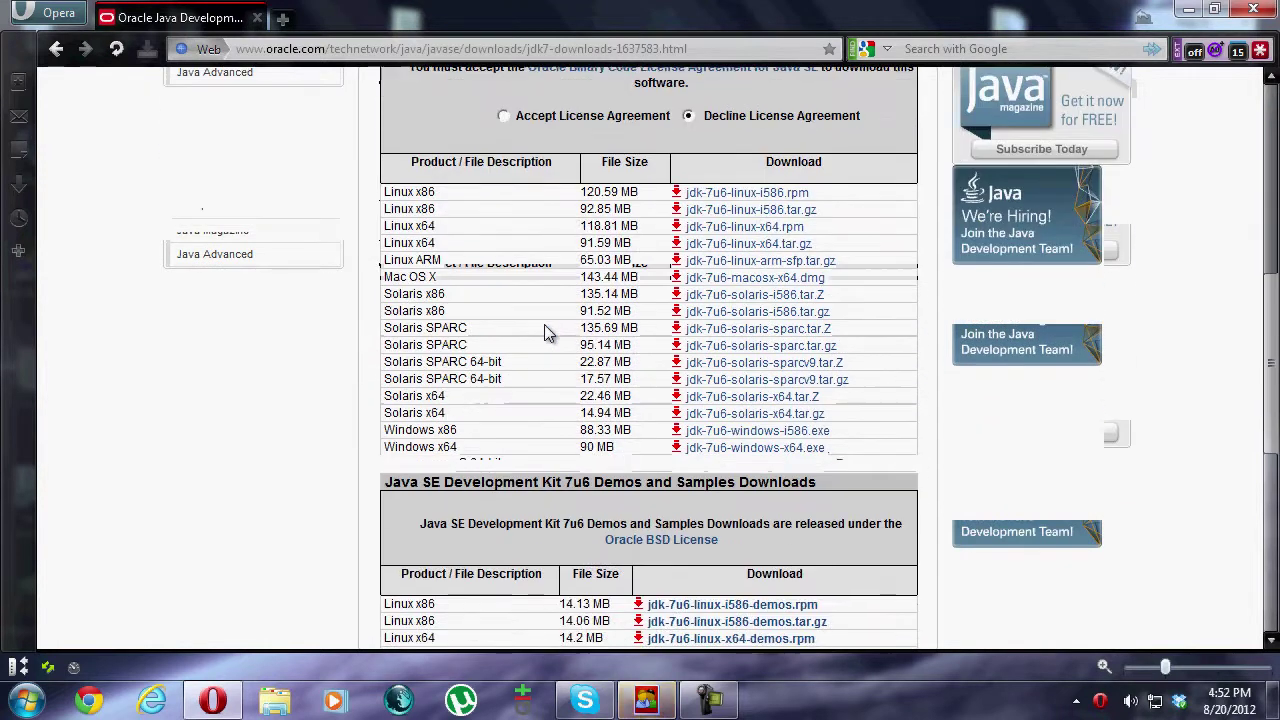
left_click(503, 116)
left_click_drag(389, 191, 923, 449)
left_click(904, 443)
left_click_drag(490, 437, 437, 435)
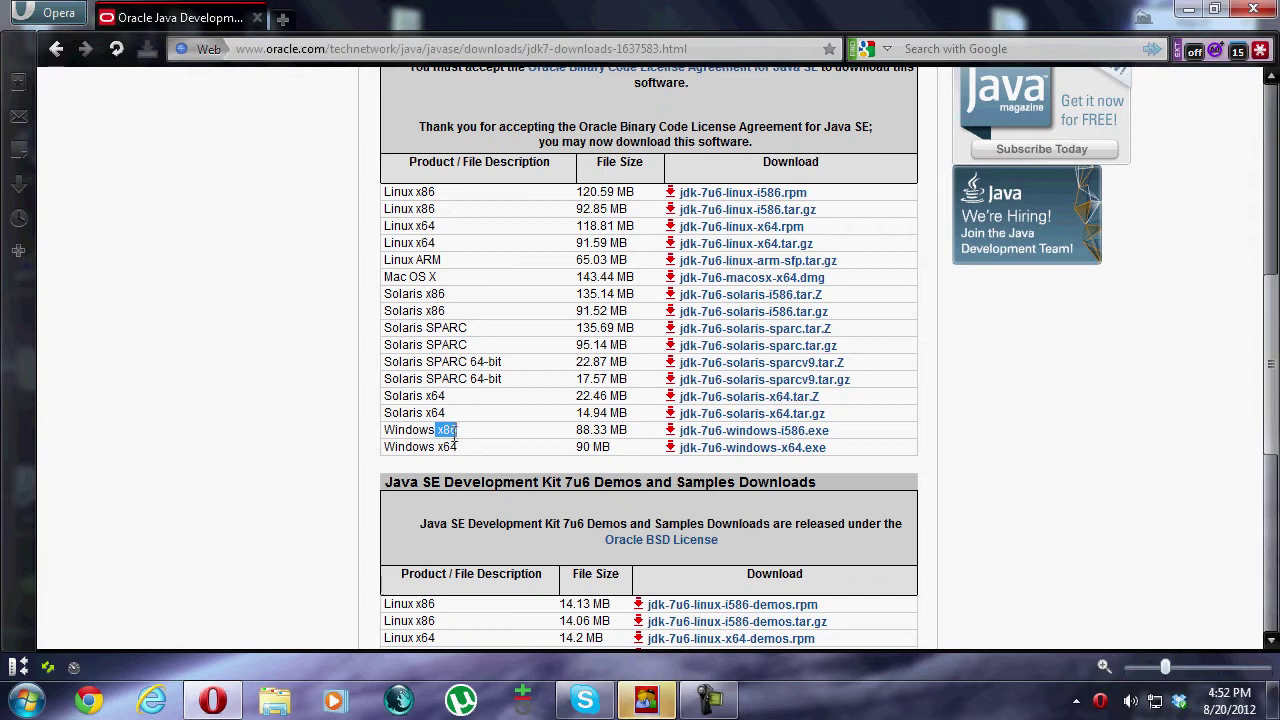
left_click_drag(466, 459, 436, 452)
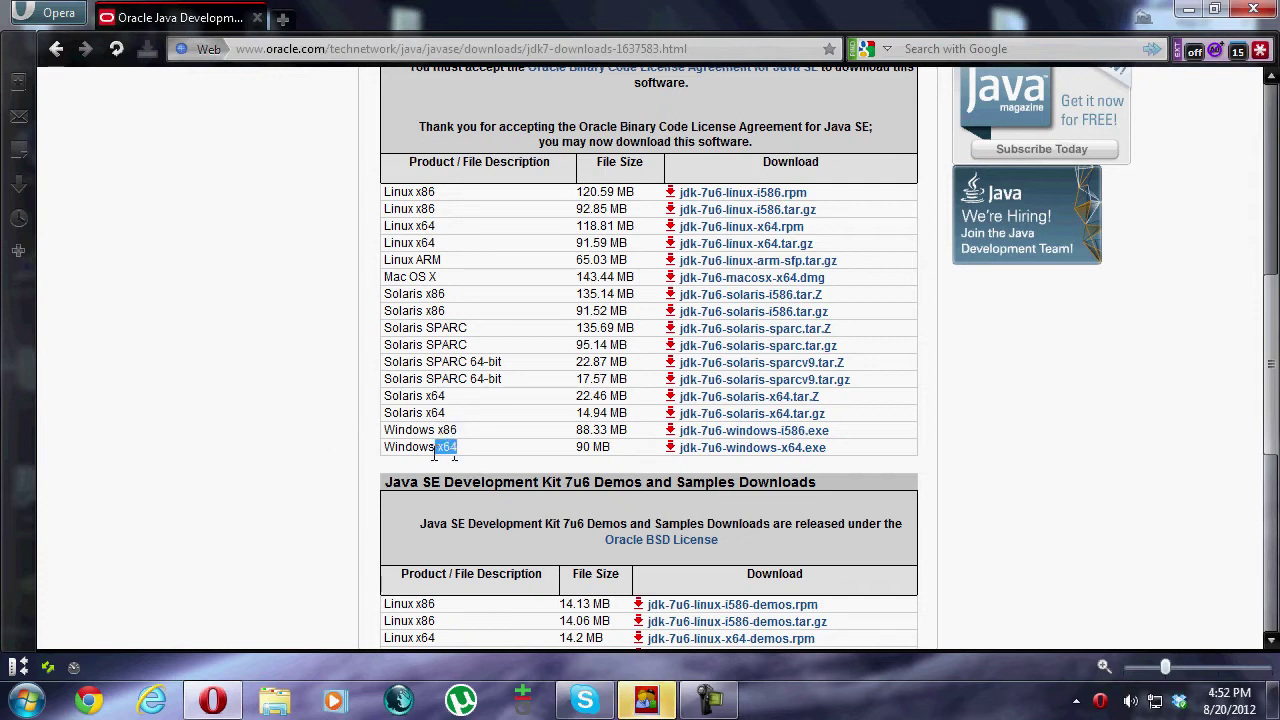
left_click(212, 479)
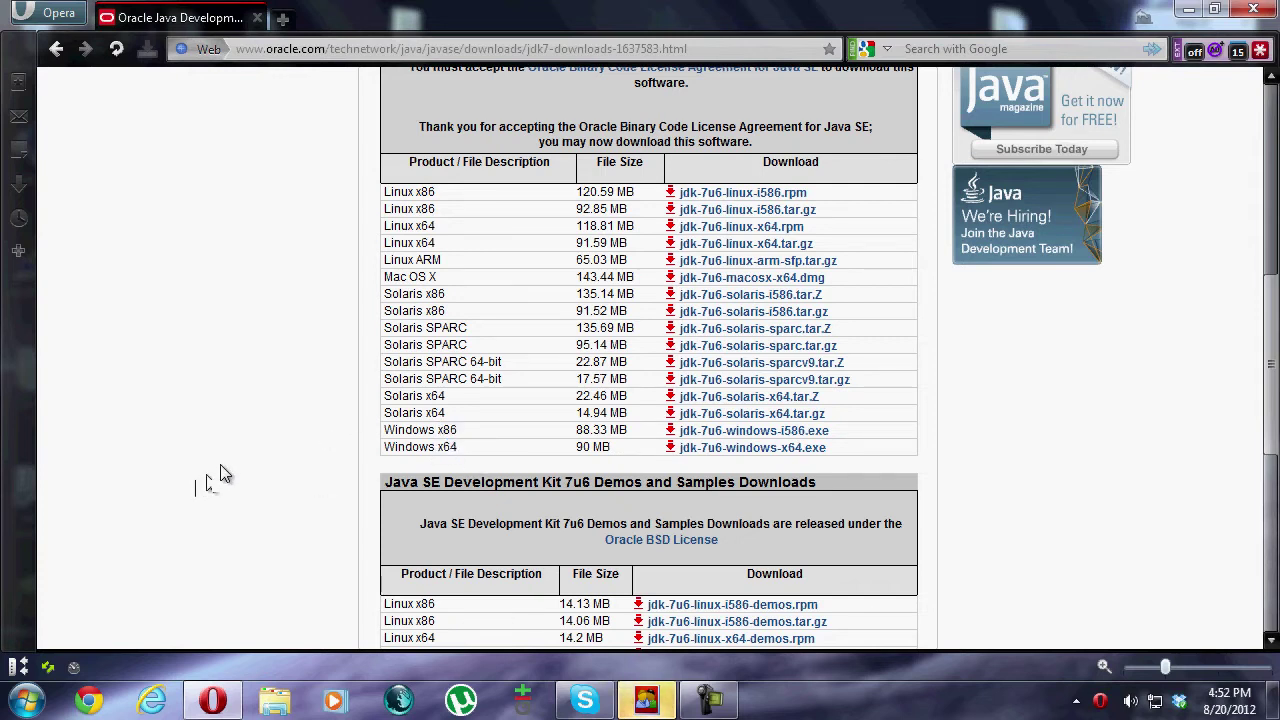
- Check in the computer's system properties whether Windows is 32-bit or 64-bit
left_click(1186, 12)
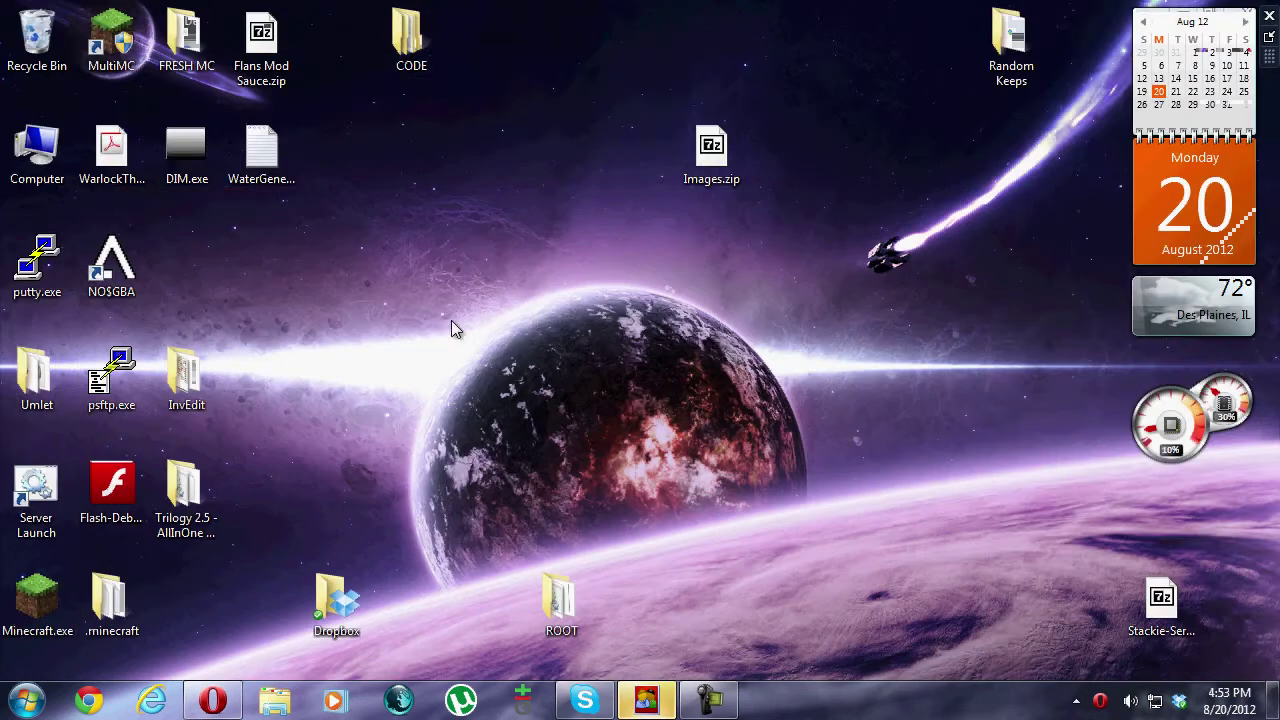
right_click(33, 135)
left_click(118, 349)
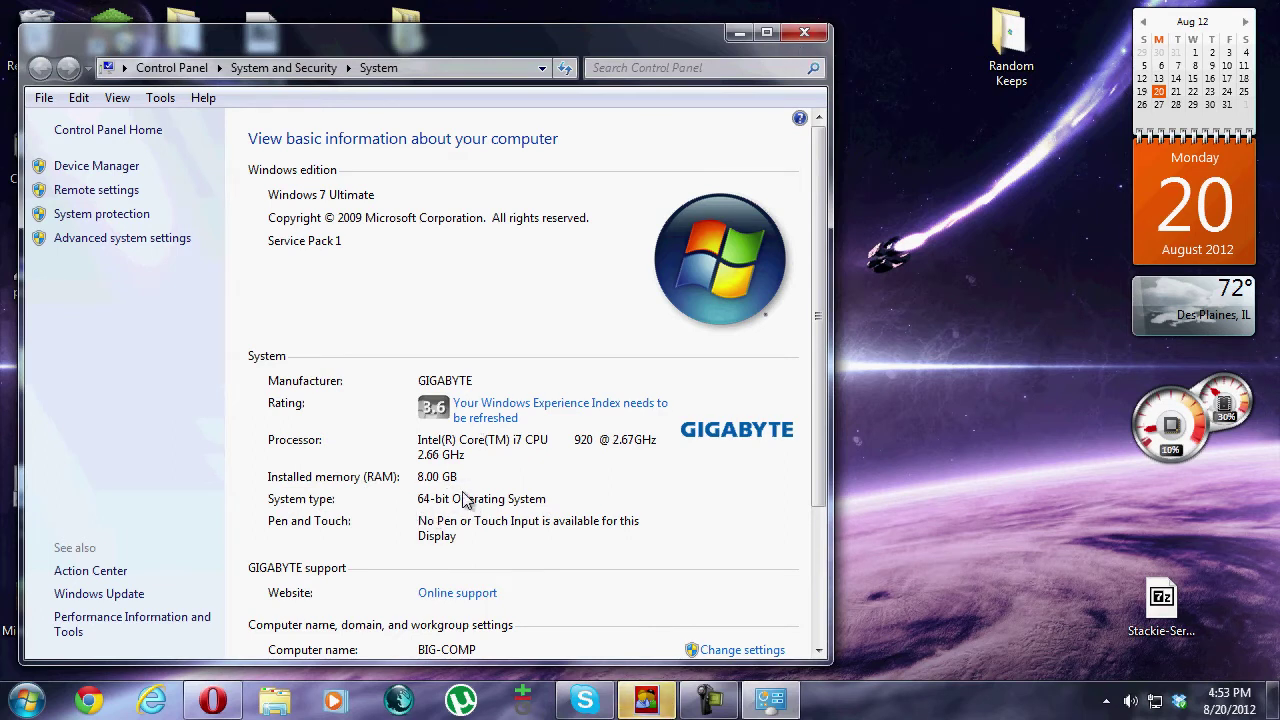
left_click(806, 33)
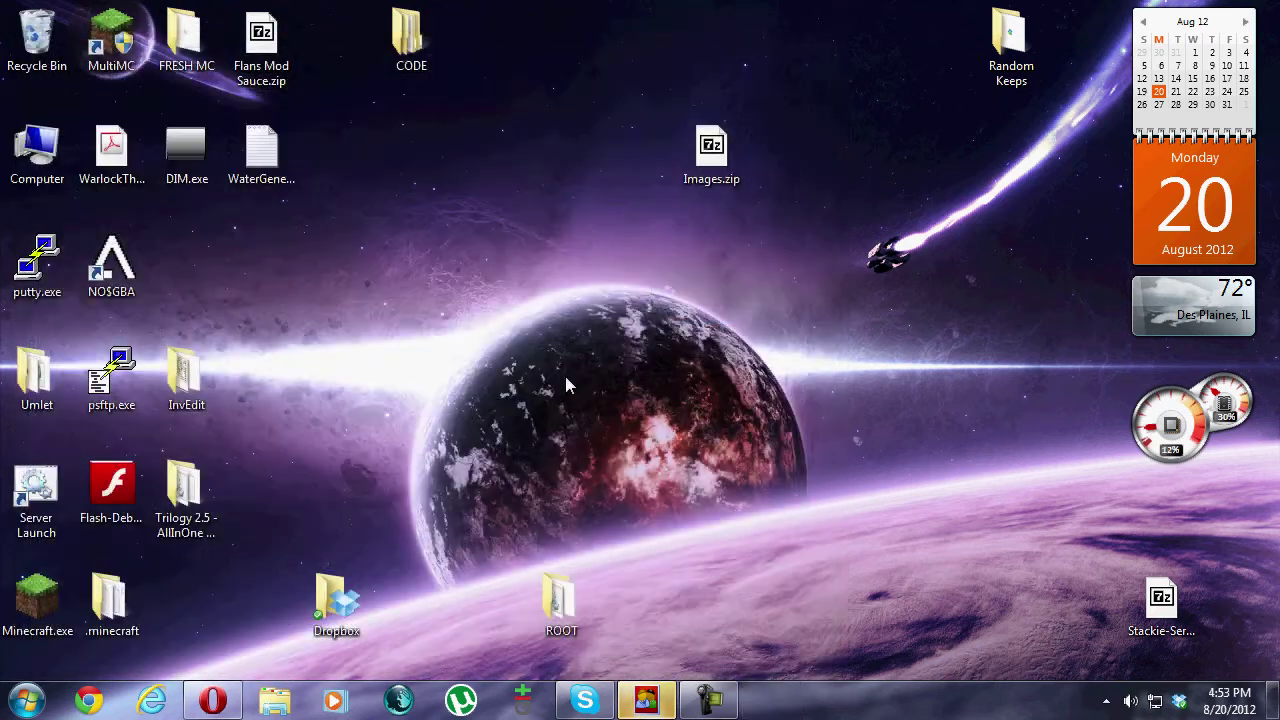
- Return to the Opera browser, download jdk-7u6-windows-x64.exe from the JDK list and choose to run it
left_click(230, 706)
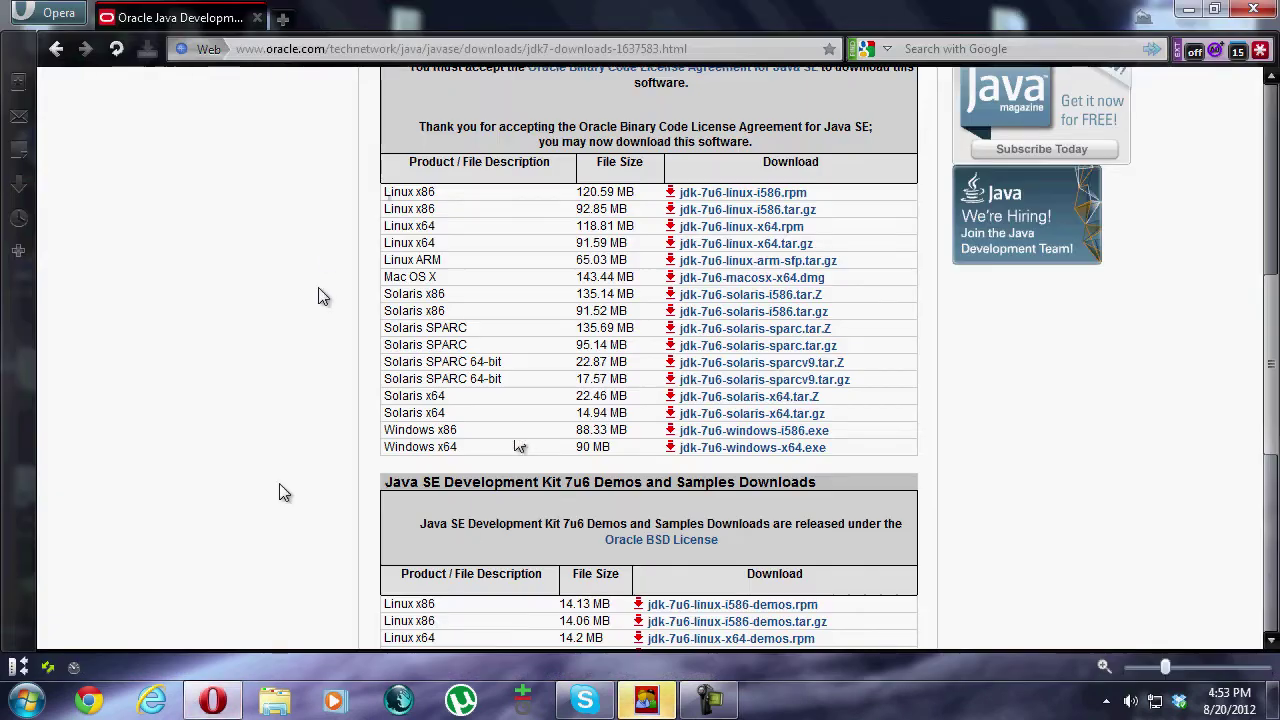
scroll(729, 230, "up", 2)
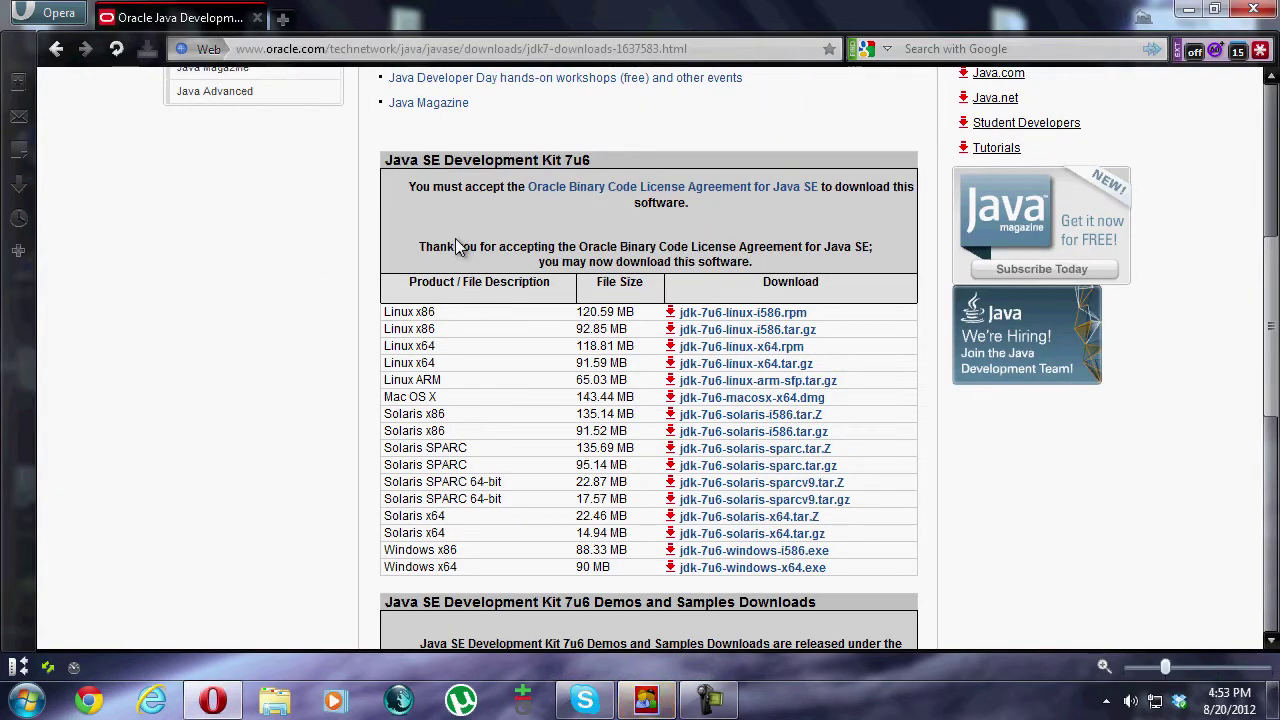
left_click(755, 568)
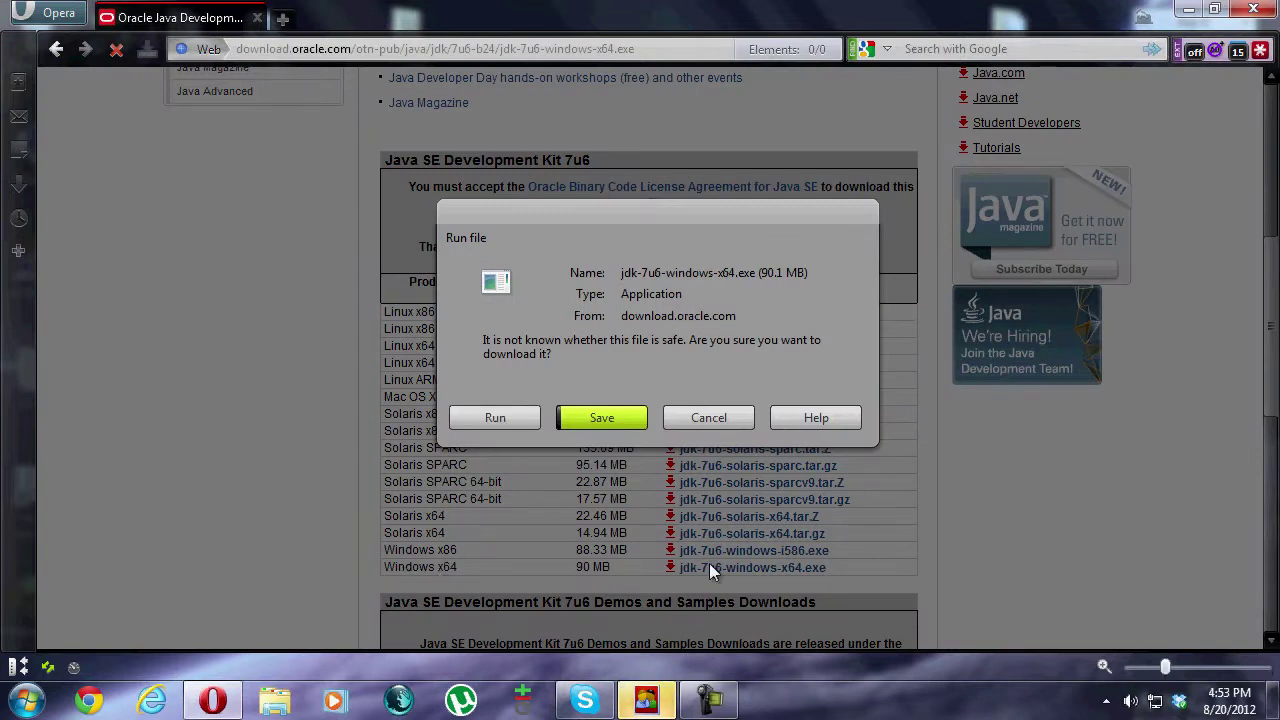
left_click(508, 417)
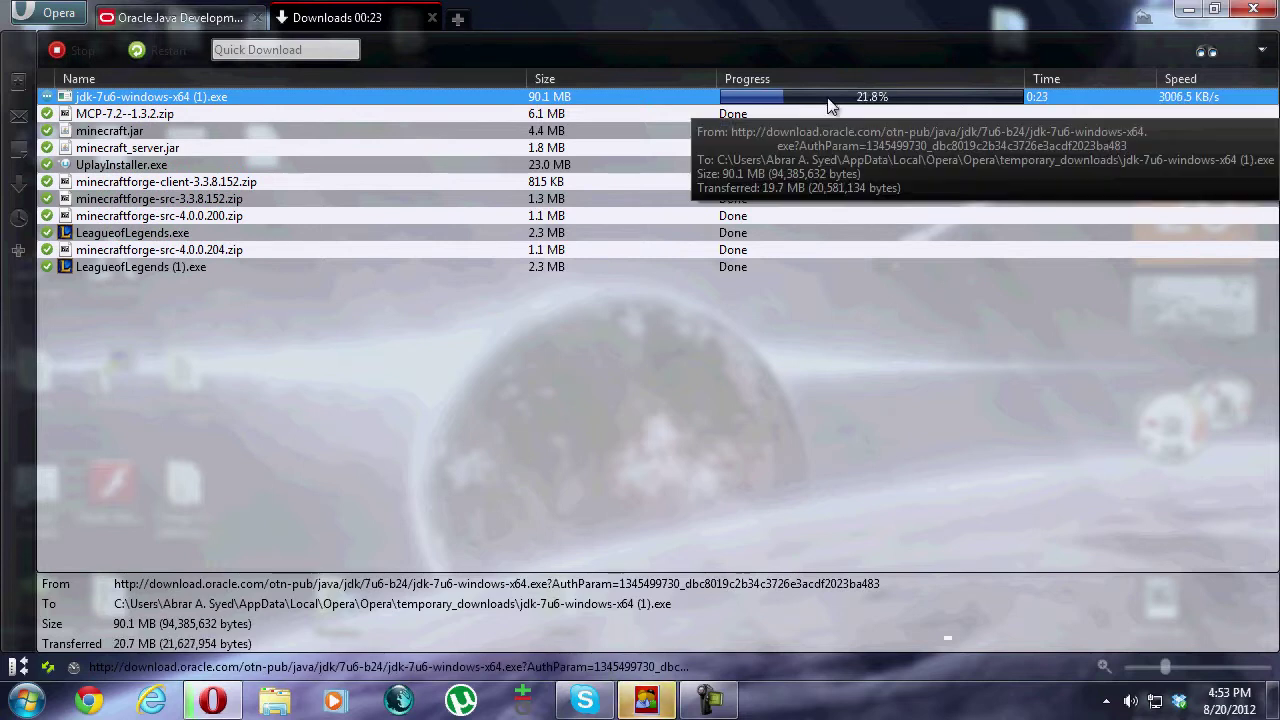
- Search the web for MCP and try to open the MCP Releases result for Minecraft Coder Pack
left_click(188, 18)
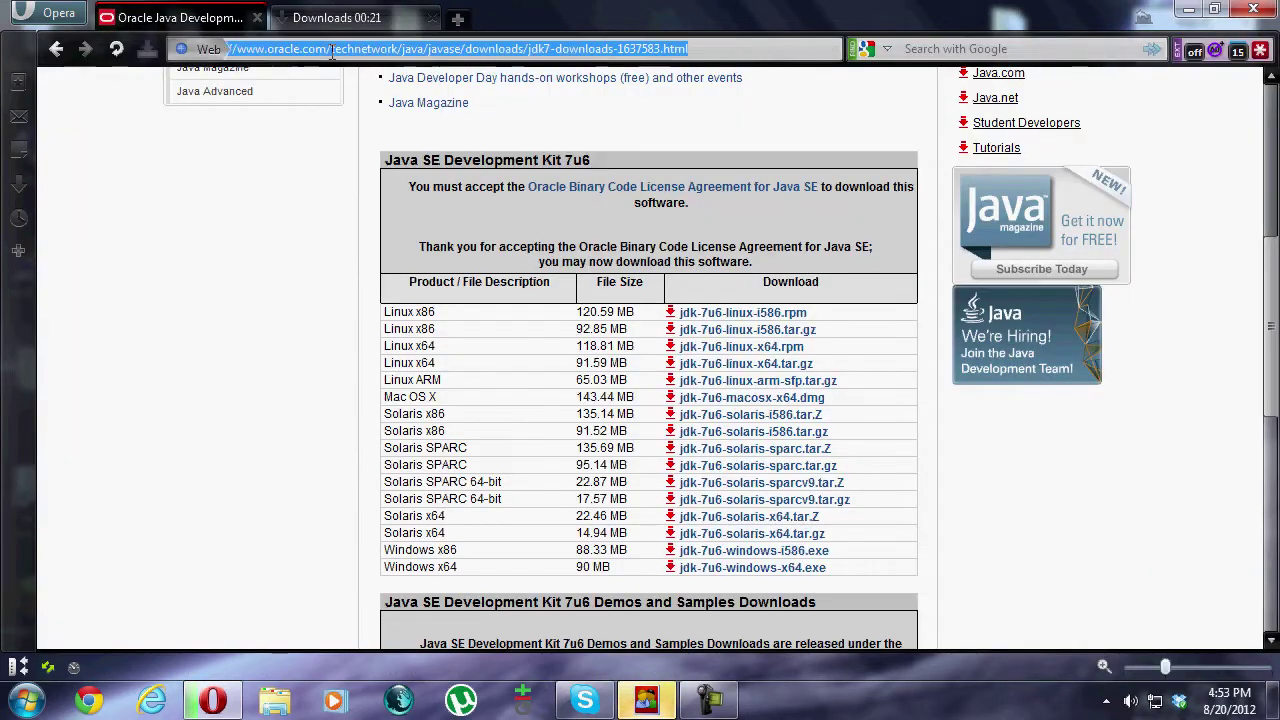
scroll(352, 120, "up", 4)
mouse_move(353, 218)
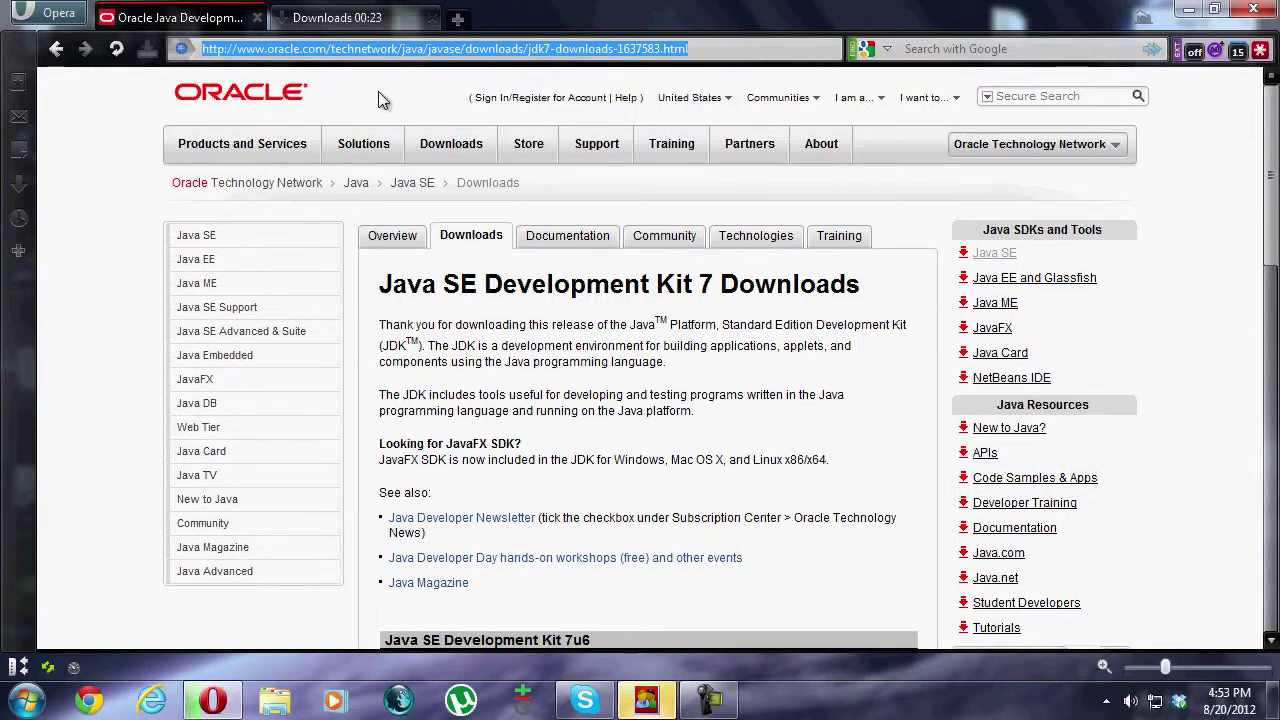
type("MCP")
key("Return")
scroll(385, 235, "down", 5)
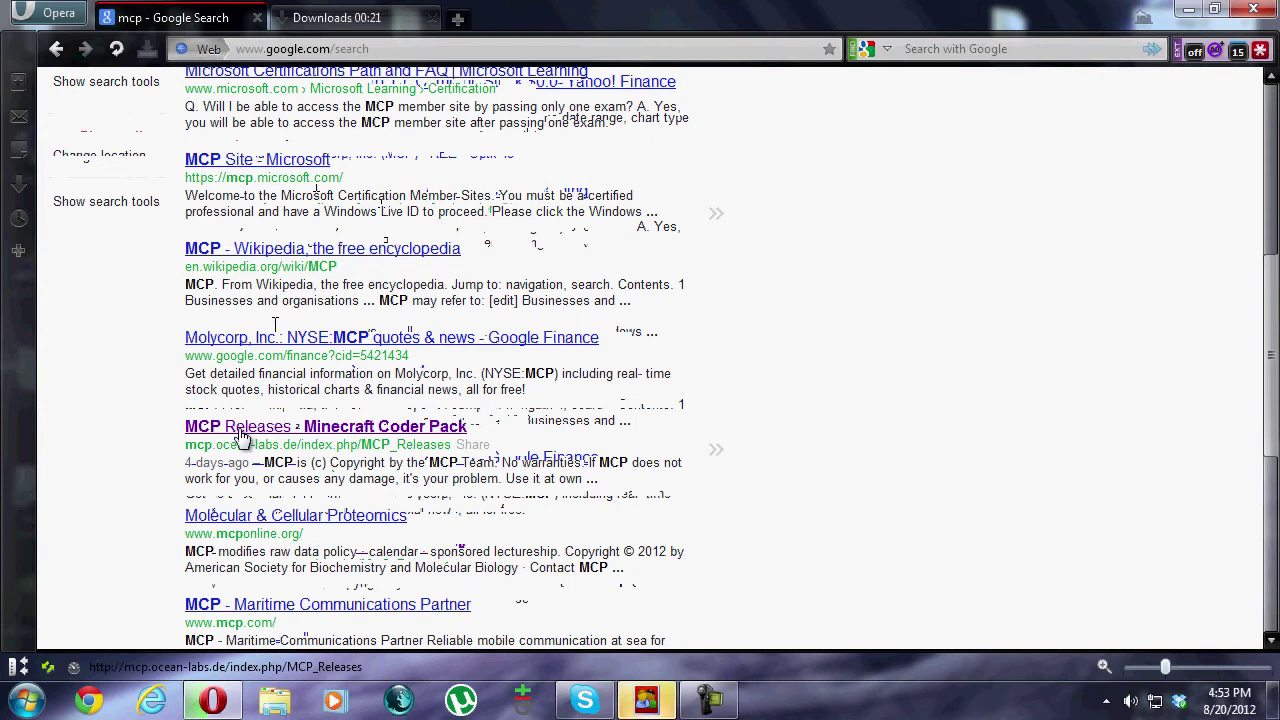
left_click(383, 430)
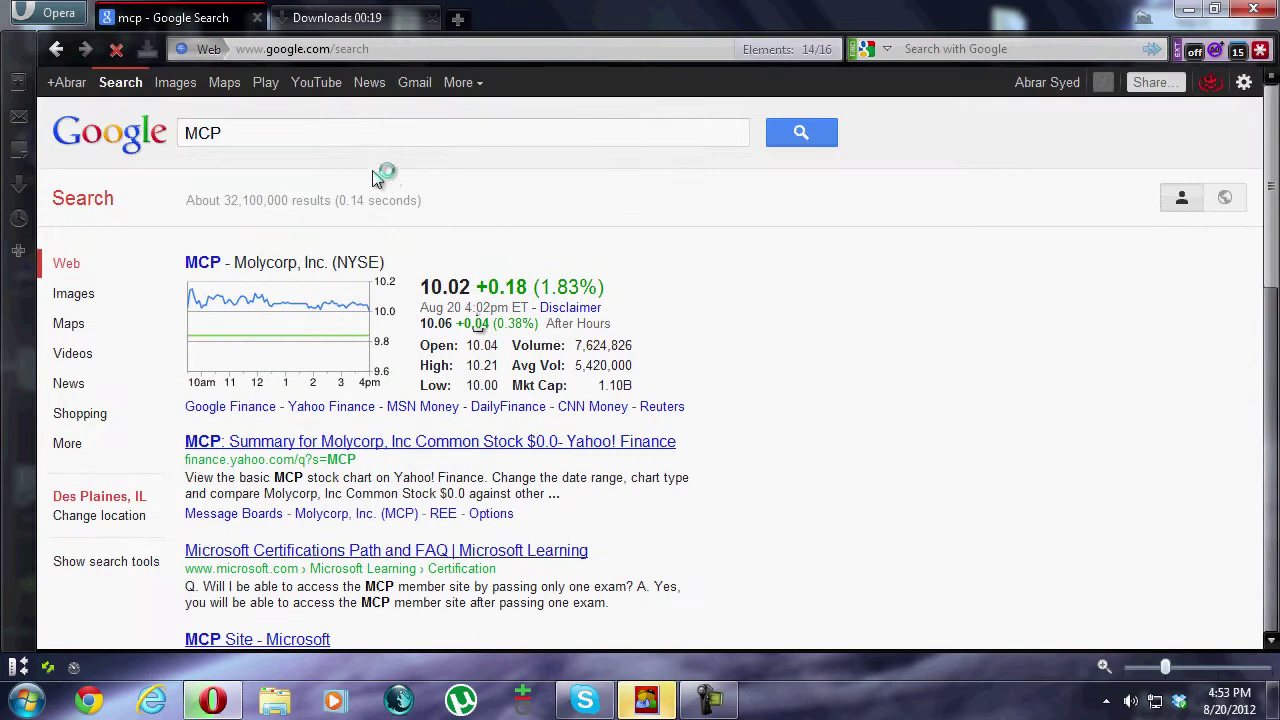
- Search Google for "Minecraft Coder pack" and open the MCP Releases page from the results
double_click(320, 128)
type("Minec")
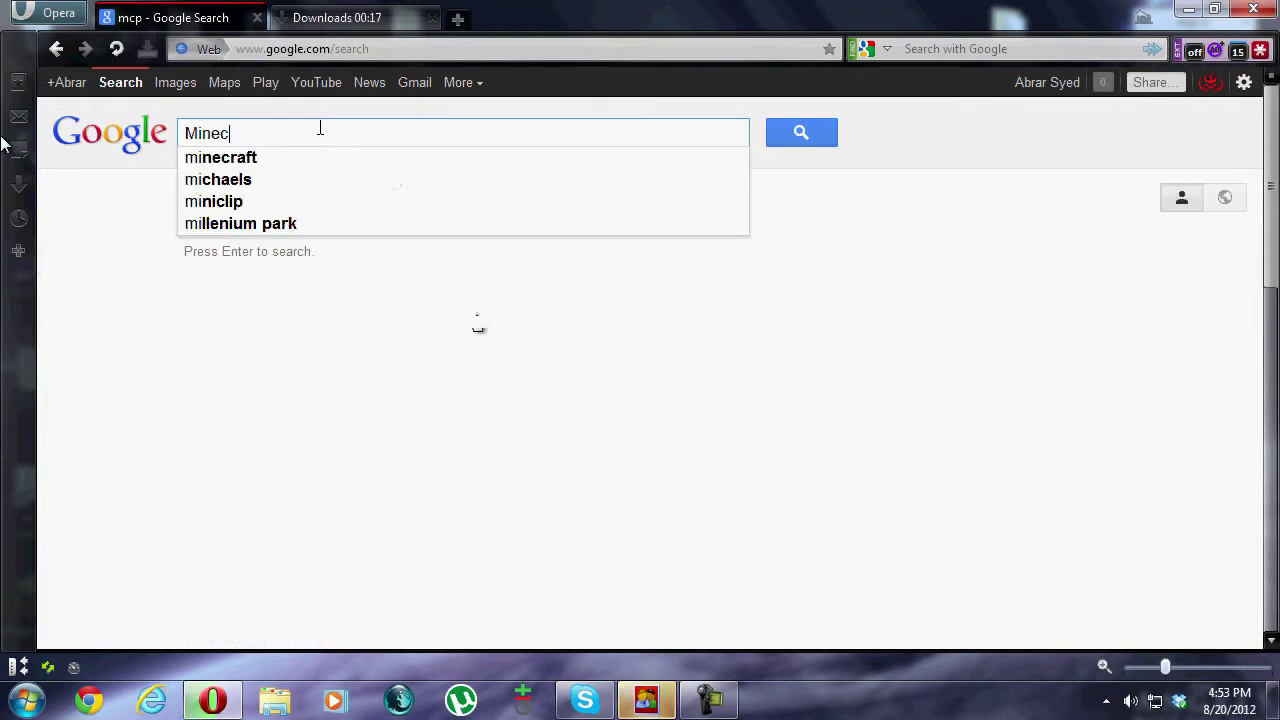
type("raft Coder pack")
key("Return")
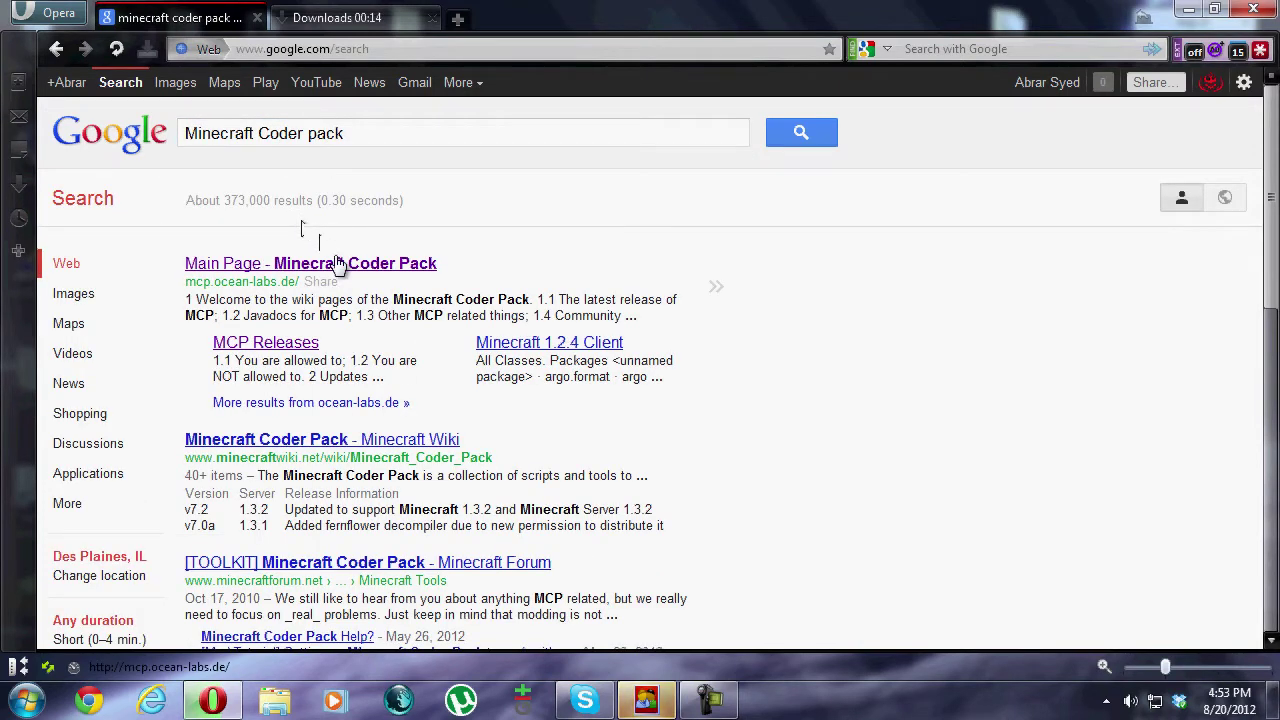
left_click_drag(194, 251, 432, 265)
left_click(445, 266)
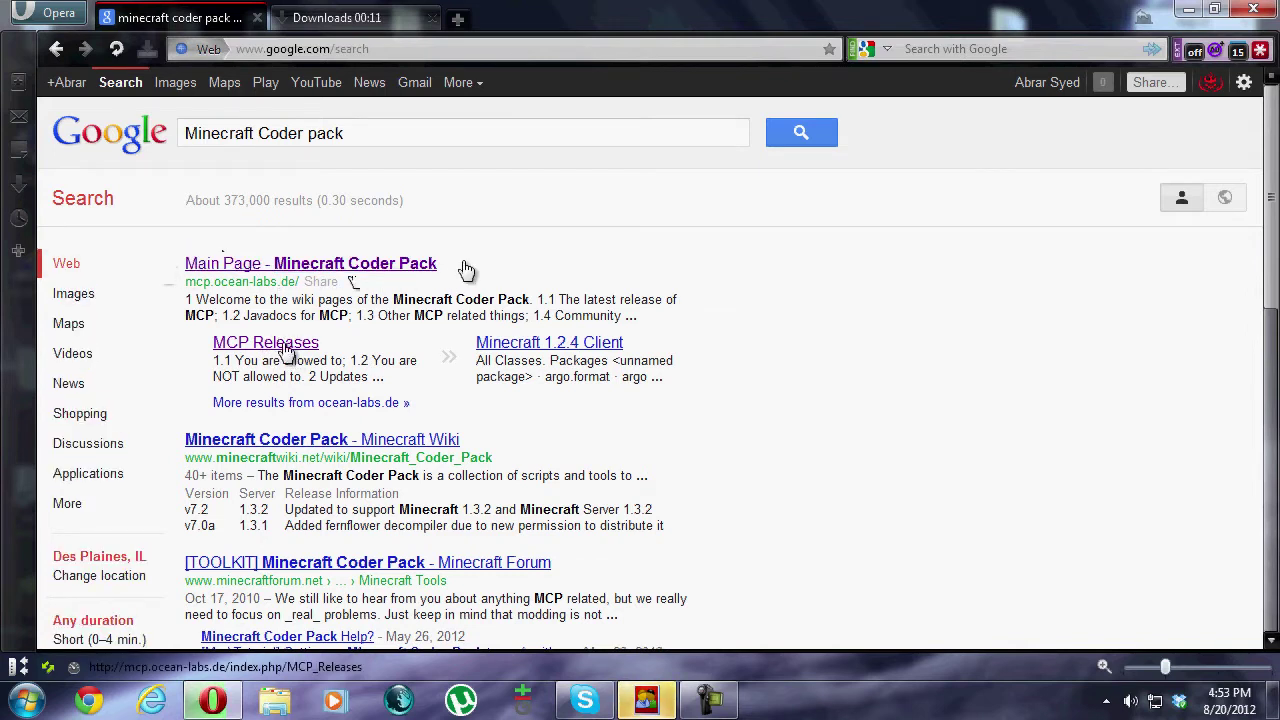
left_click(286, 346)
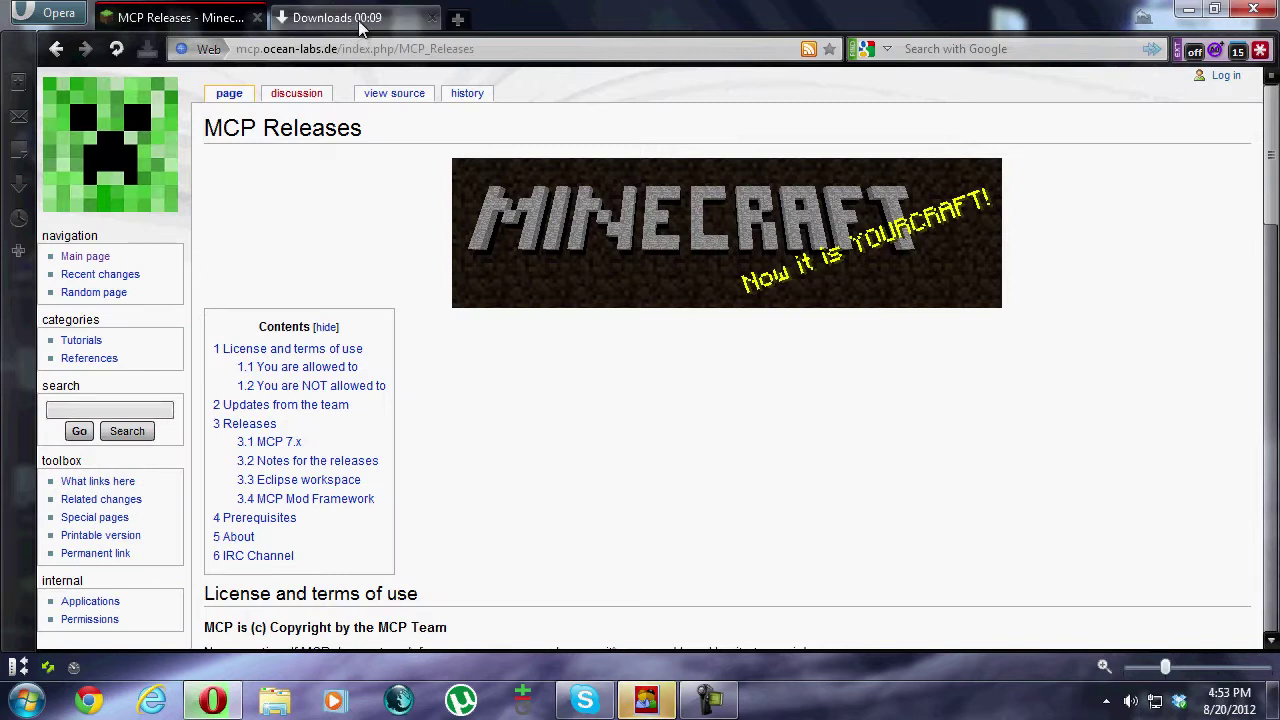
- Examine the MCP 7.x release section for the download link and the Minecraft client and server versions it supports
scroll(483, 490, "down", 5)
scroll(481, 484, "down", 5)
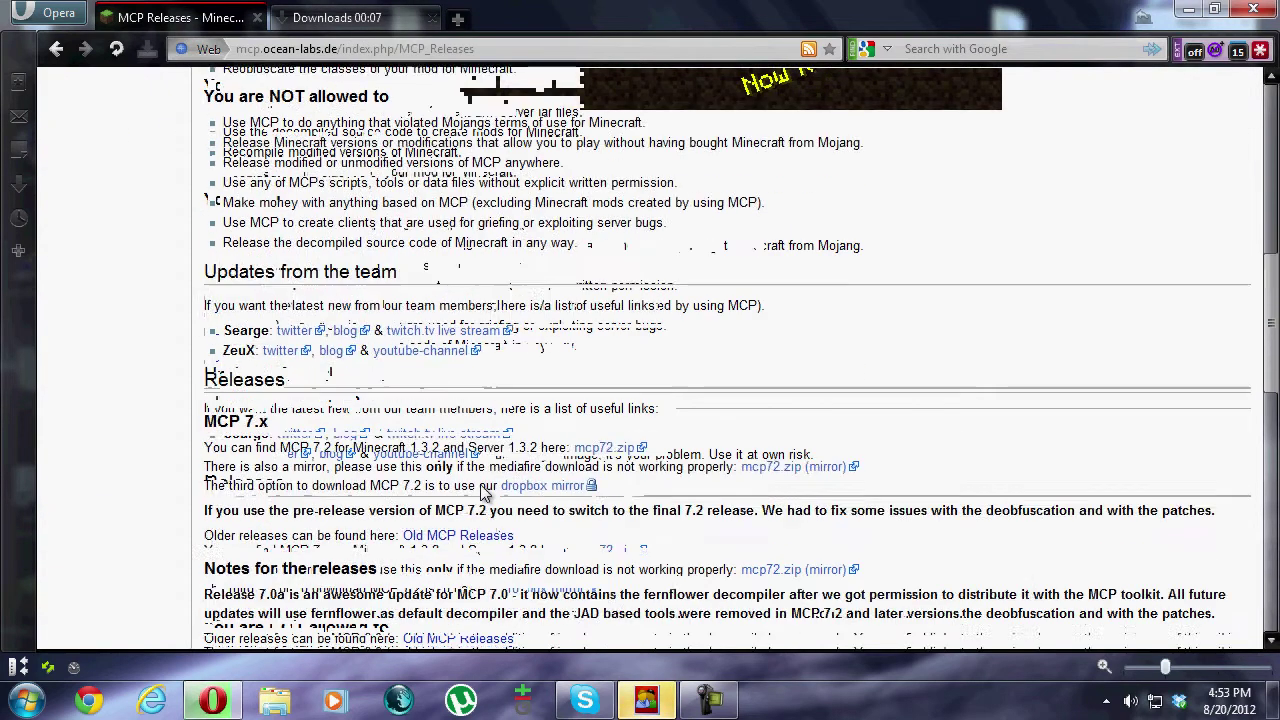
left_click_drag(195, 400, 298, 412)
left_click_drag(204, 432, 681, 437)
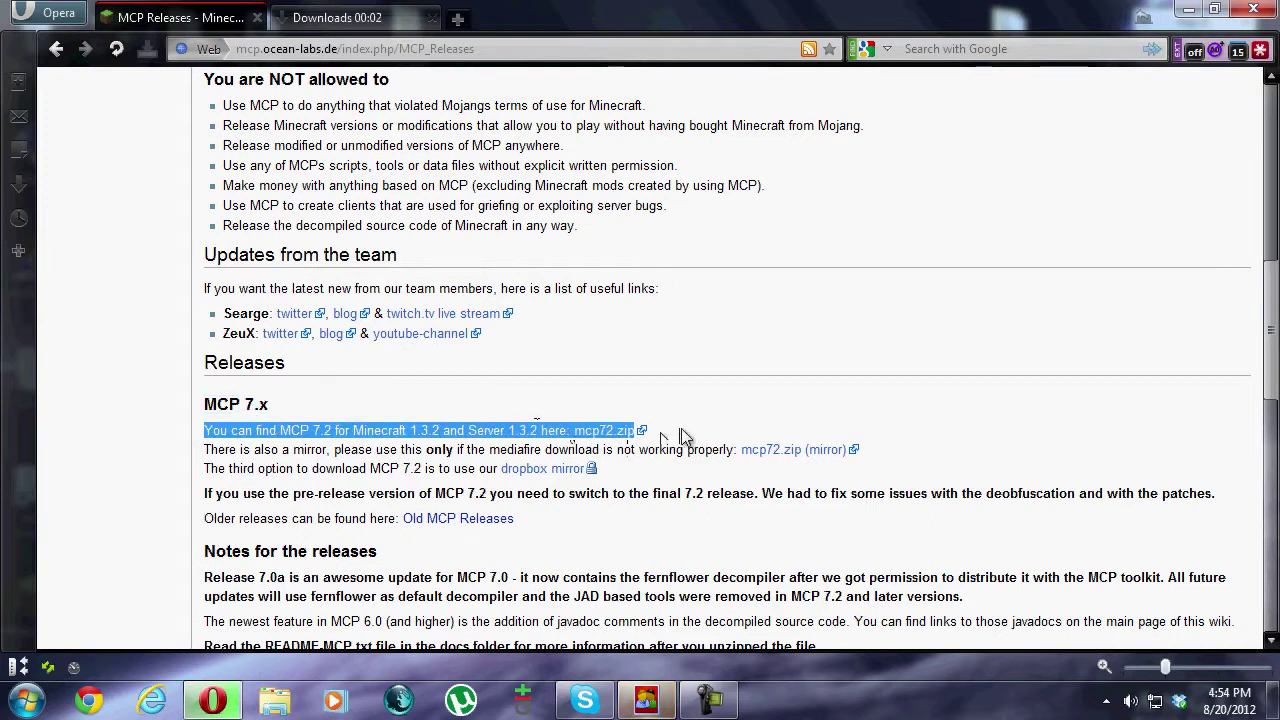
left_click(468, 437)
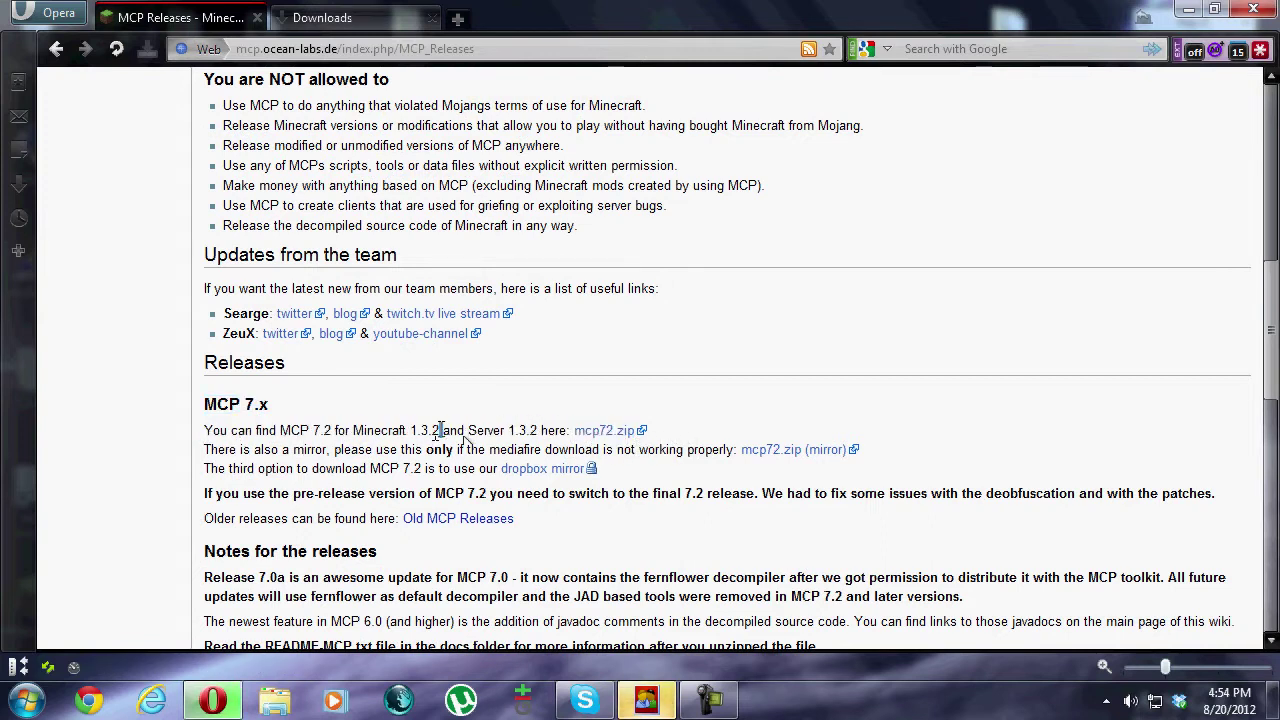
left_click_drag(353, 422, 353, 425)
left_click(388, 415)
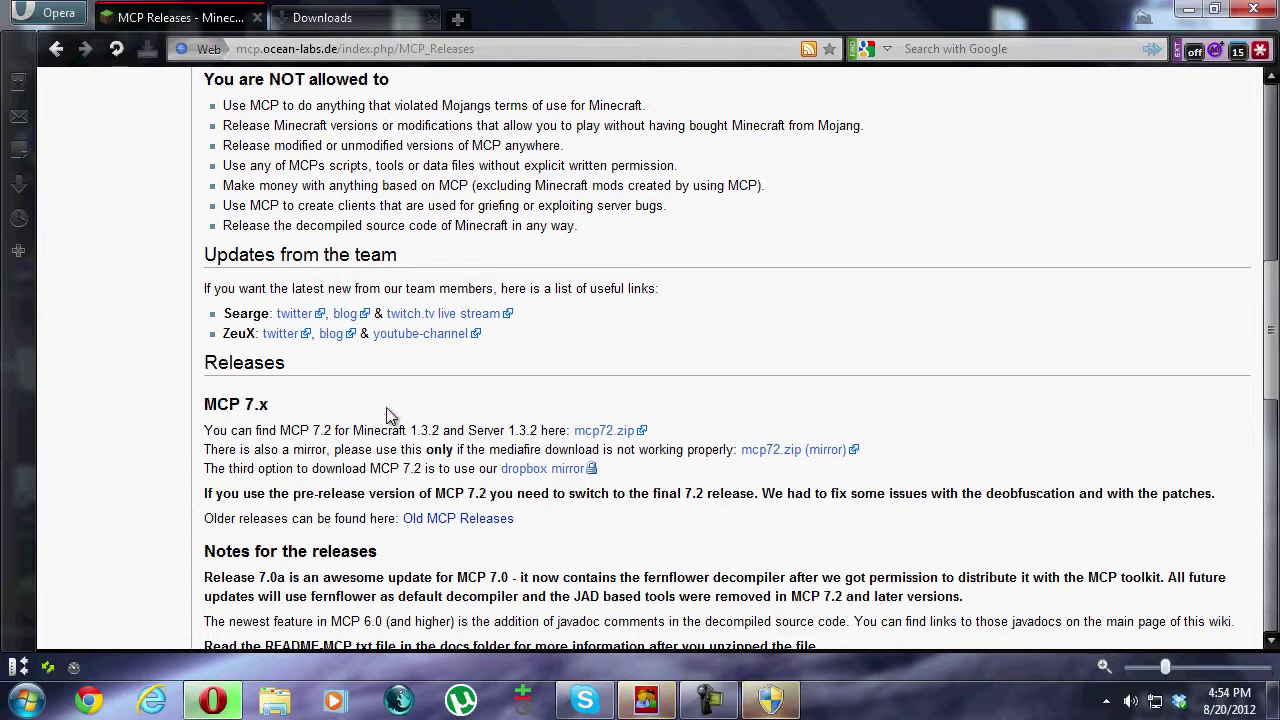
left_click_drag(255, 430, 650, 449)
left_click(595, 445)
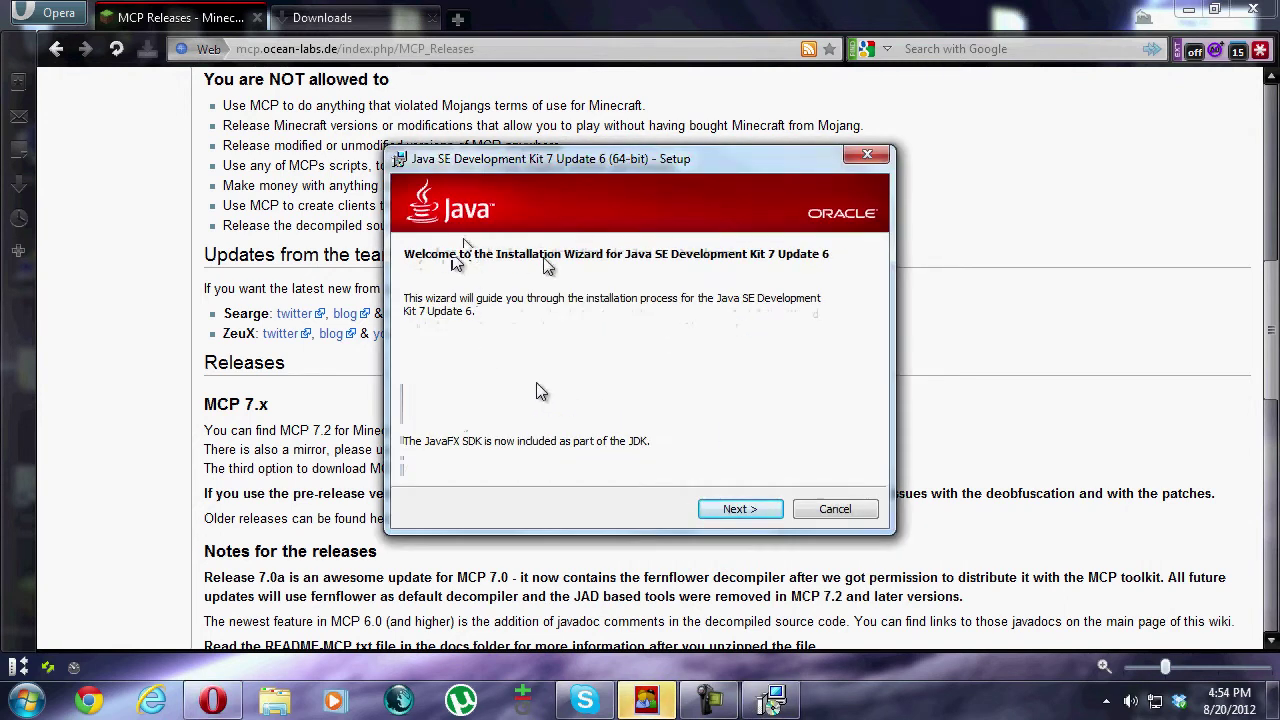
- Advance the Java SE Development Kit 7 Update 6 installer to Custom Setup and cancel the installation
left_click(736, 509)
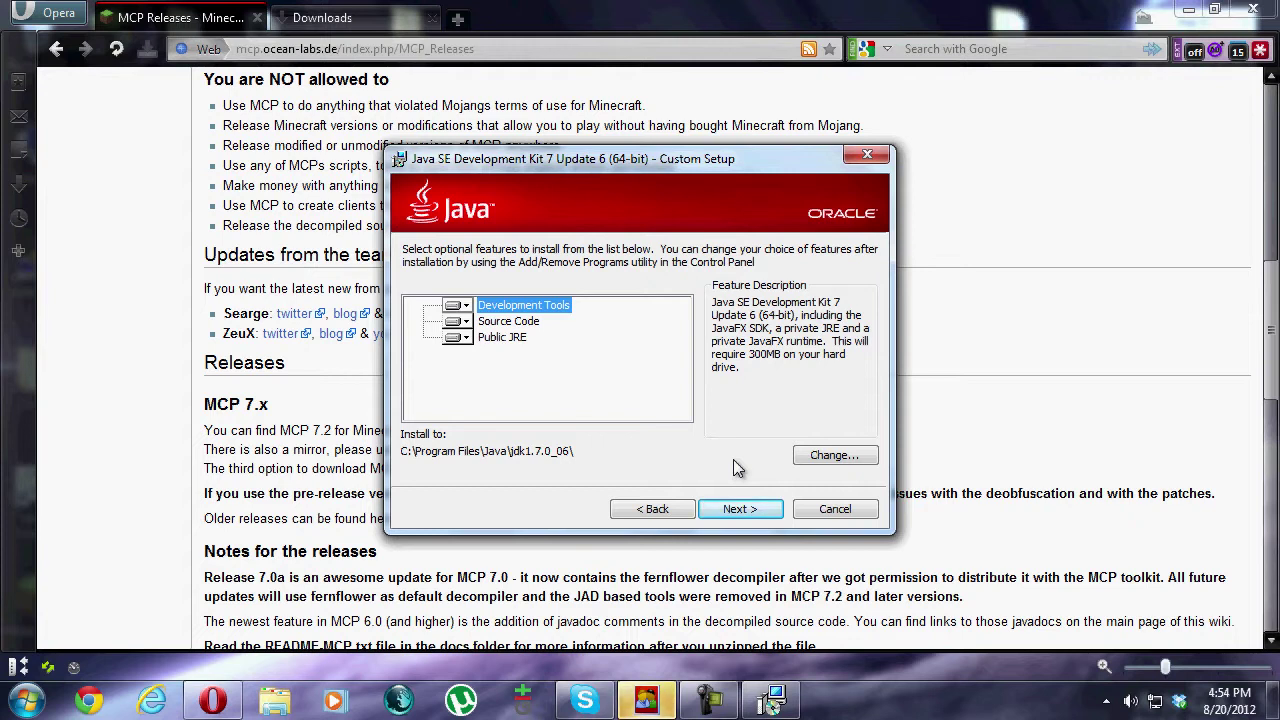
left_click(803, 513)
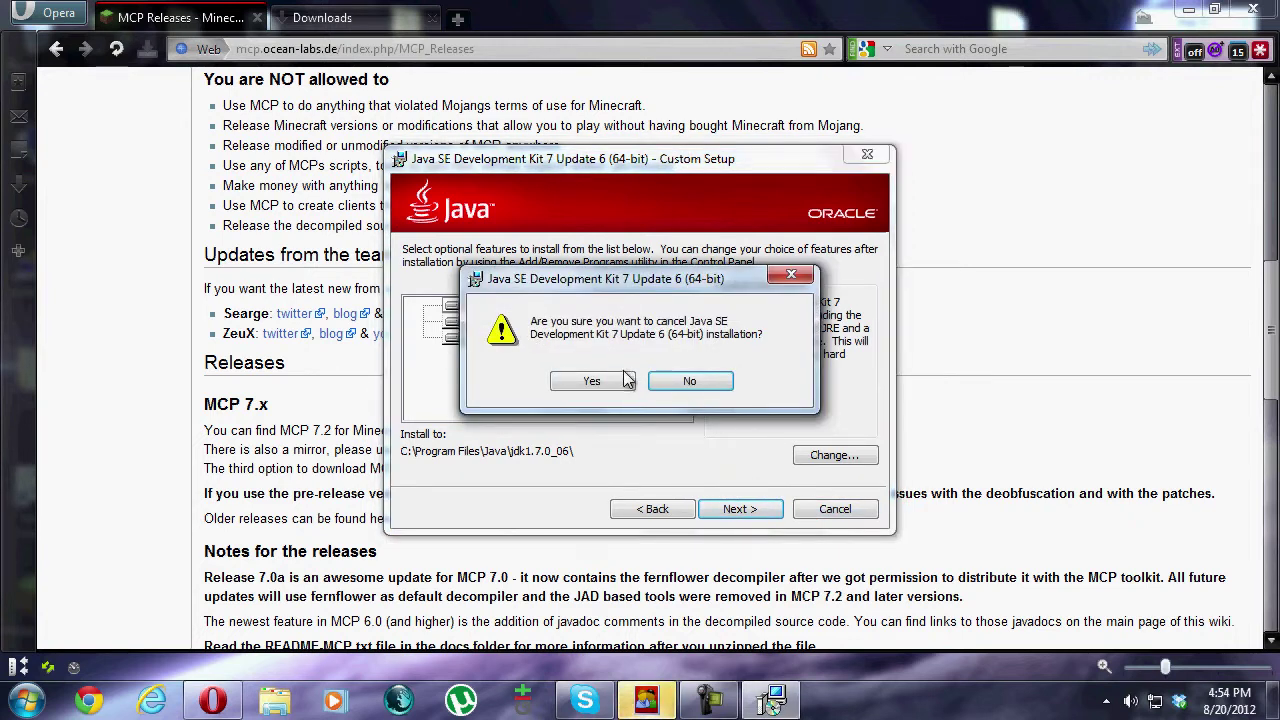
left_click(570, 381)
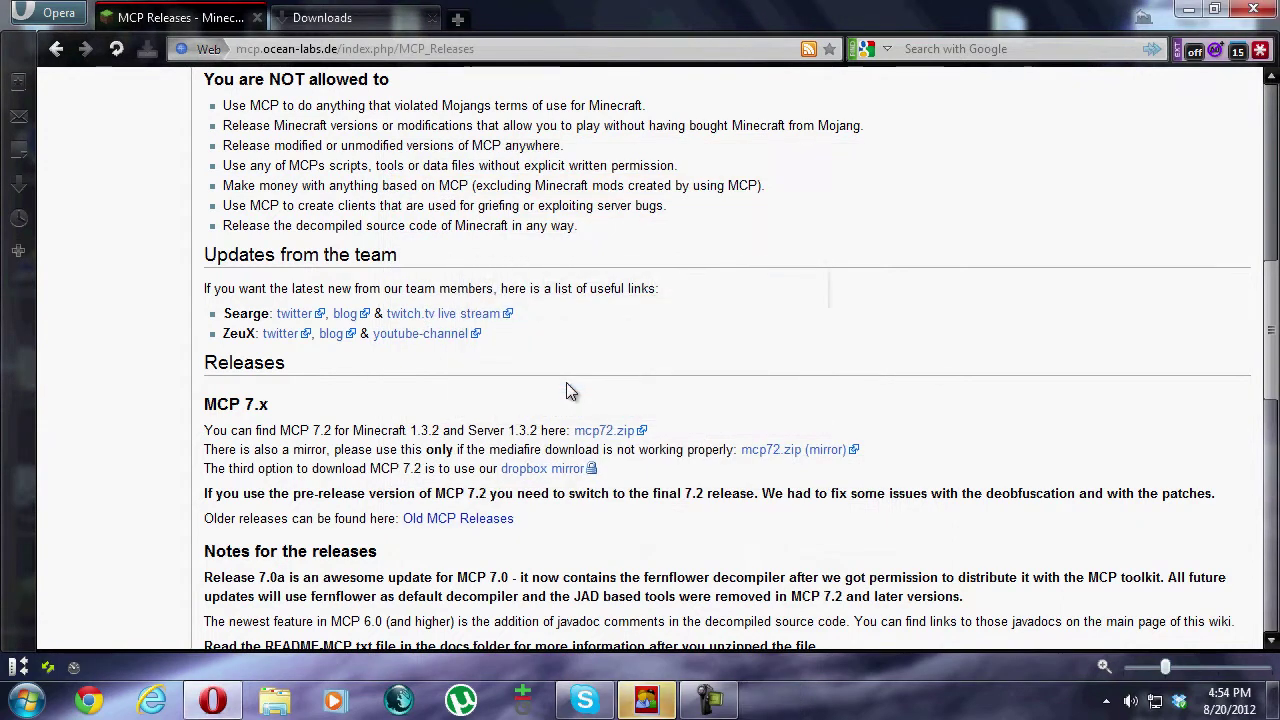
- Download mcp72.zip from its MediaFire page, save it to the Desktop and minimize the browser to show the desktop
left_click(607, 434)
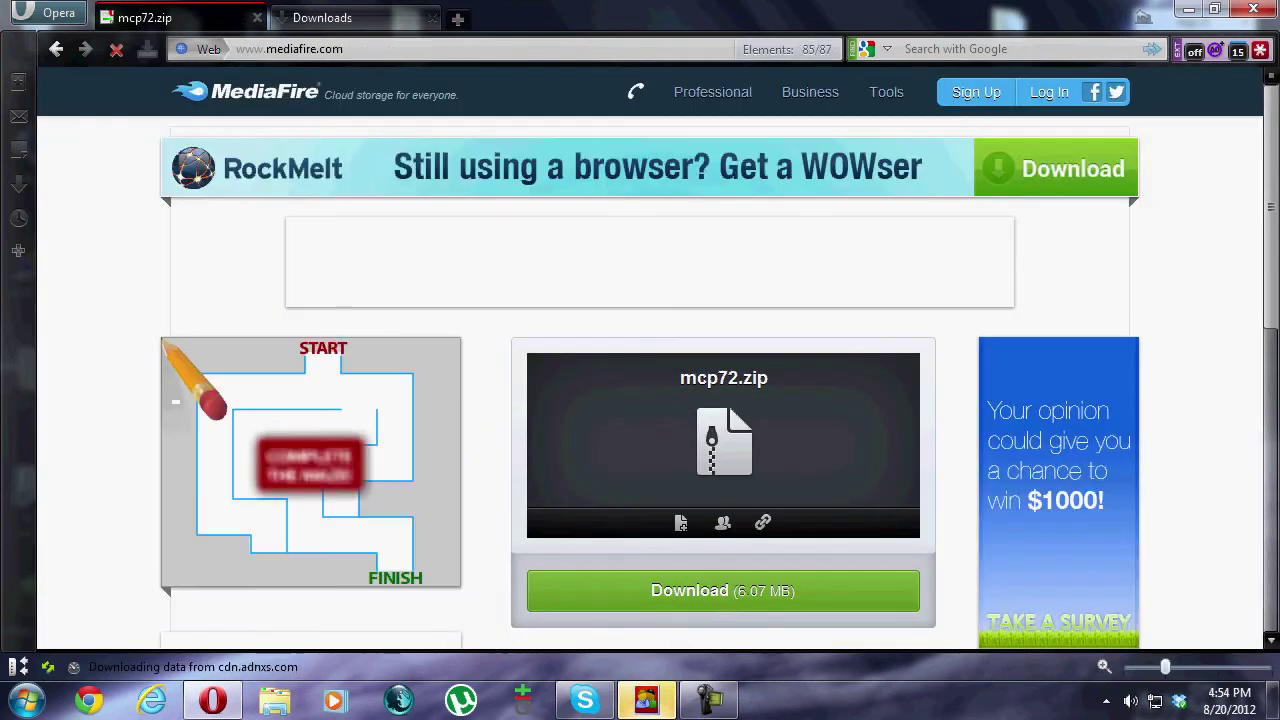
left_click(715, 593)
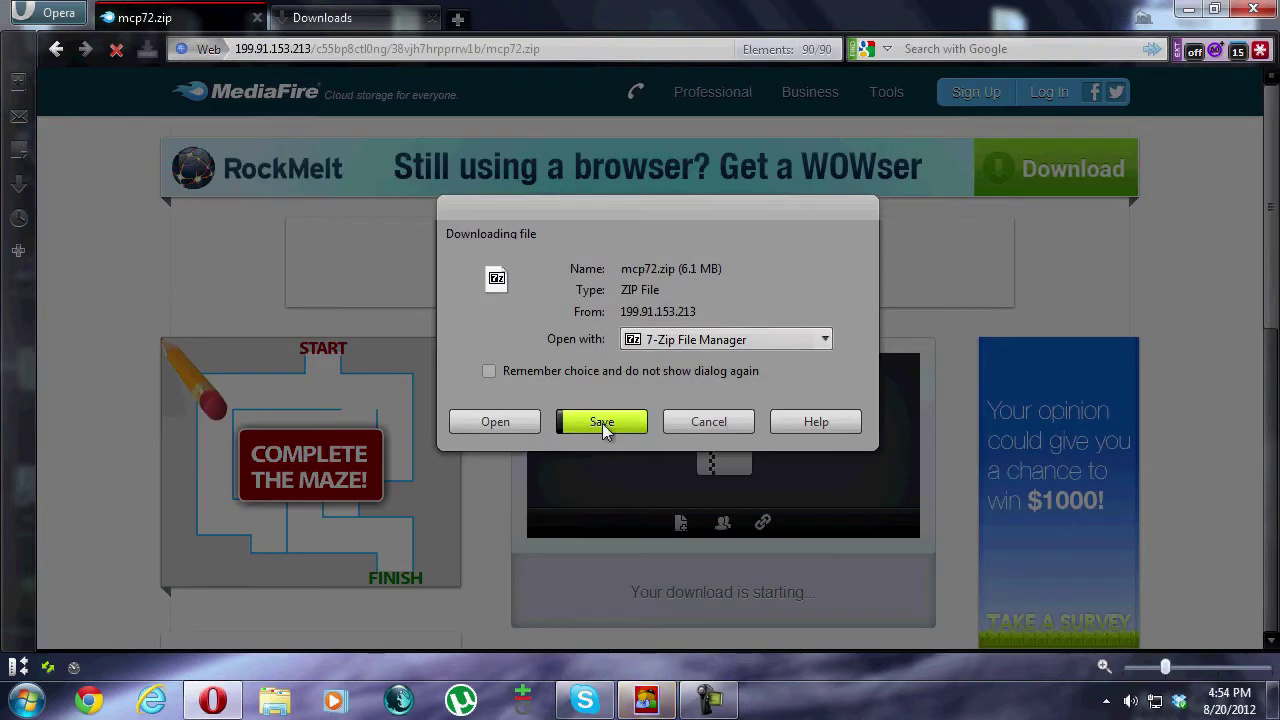
left_click(602, 423)
left_click(80, 135)
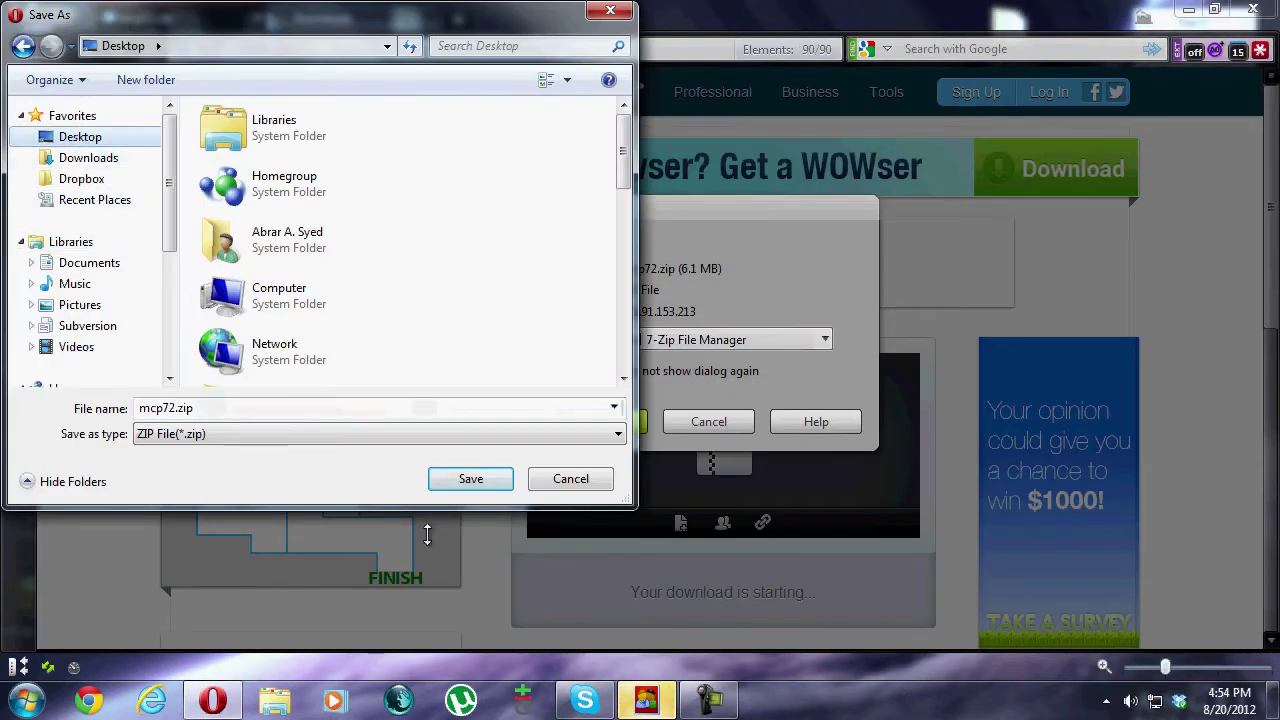
left_click(462, 482)
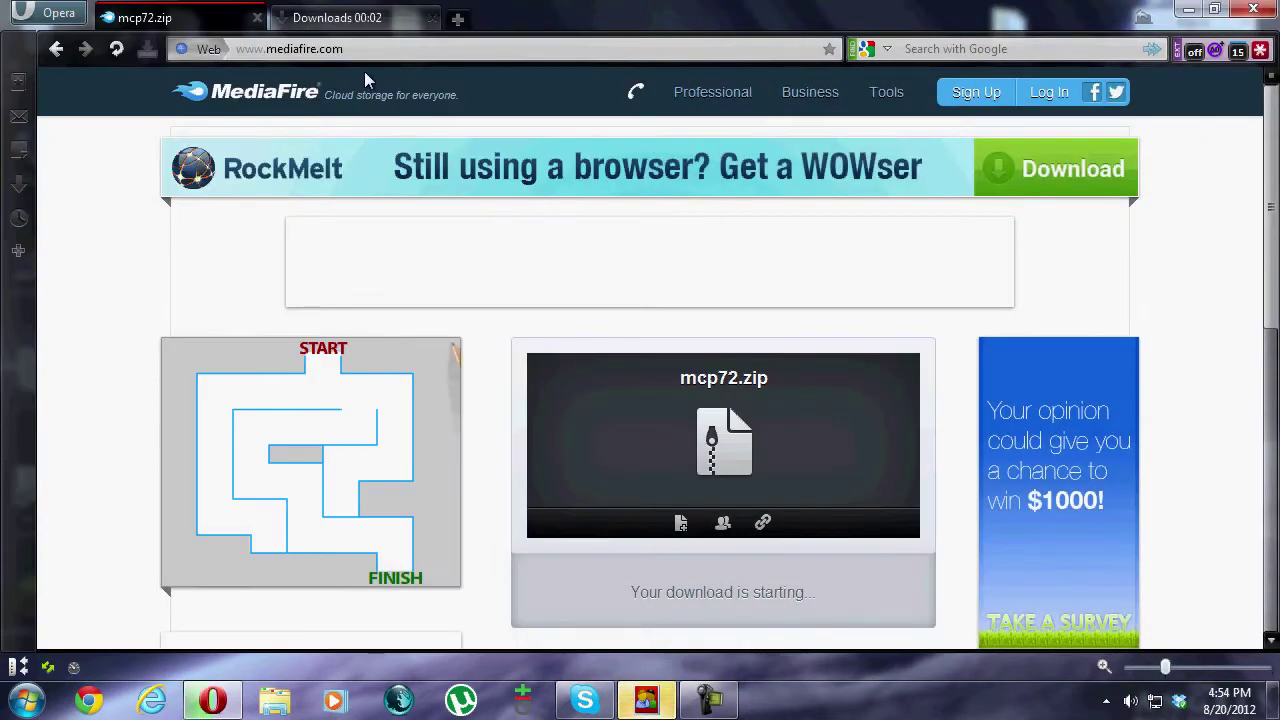
left_click(1188, 9)
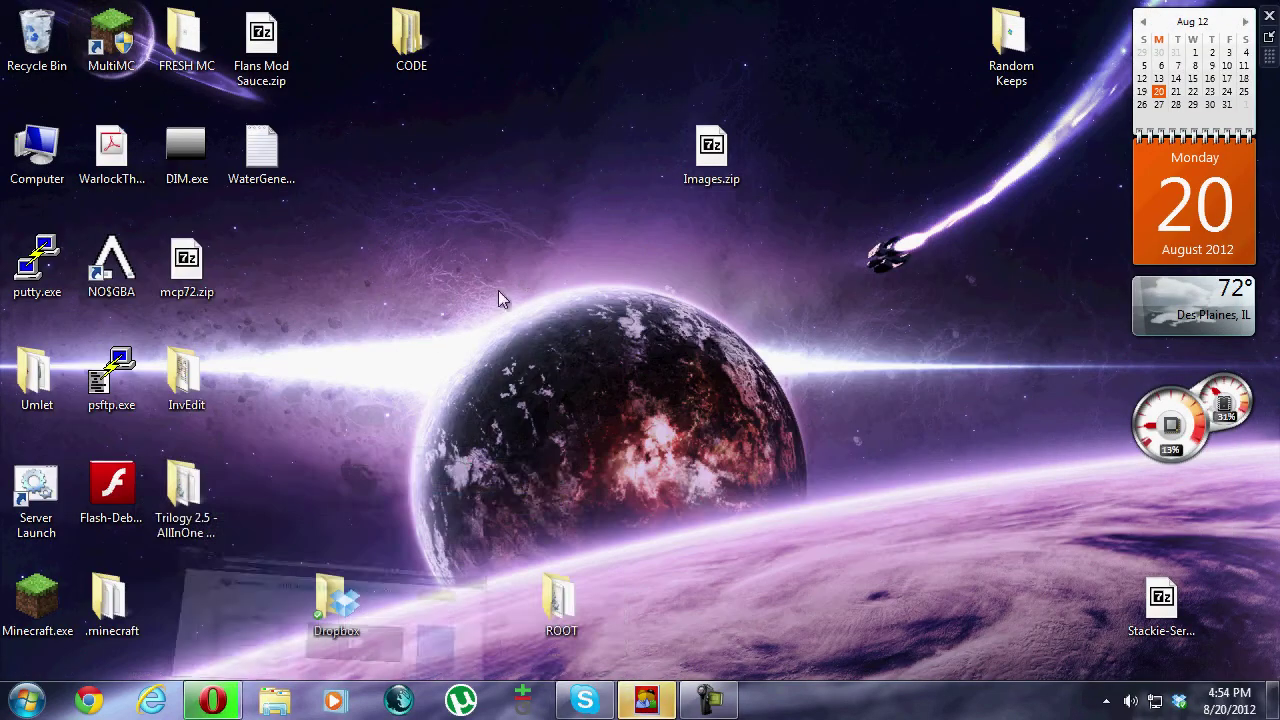
- Move mcp72.zip to an open area of the desktop and search Google for "Minecraft Forge" in the Opera browser
left_click_drag(190, 262, 415, 260)
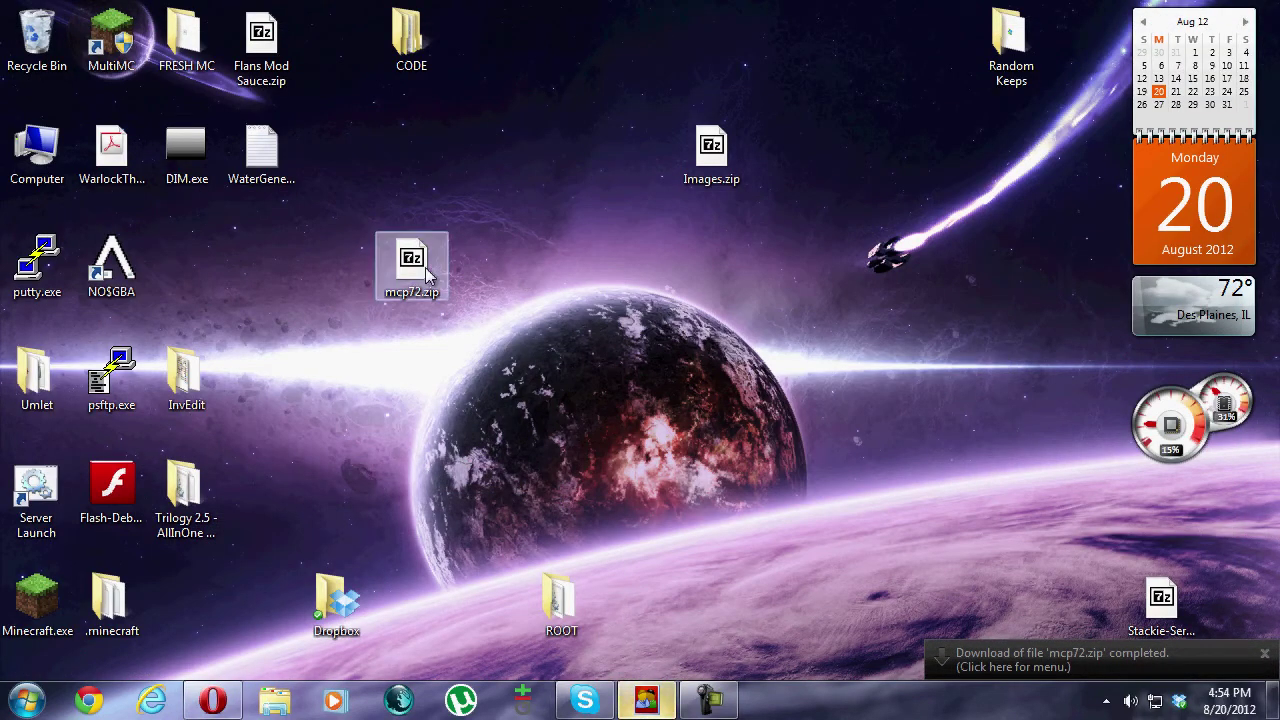
left_click(212, 700)
left_click_drag(458, 52, 224, 62)
type("Mine")
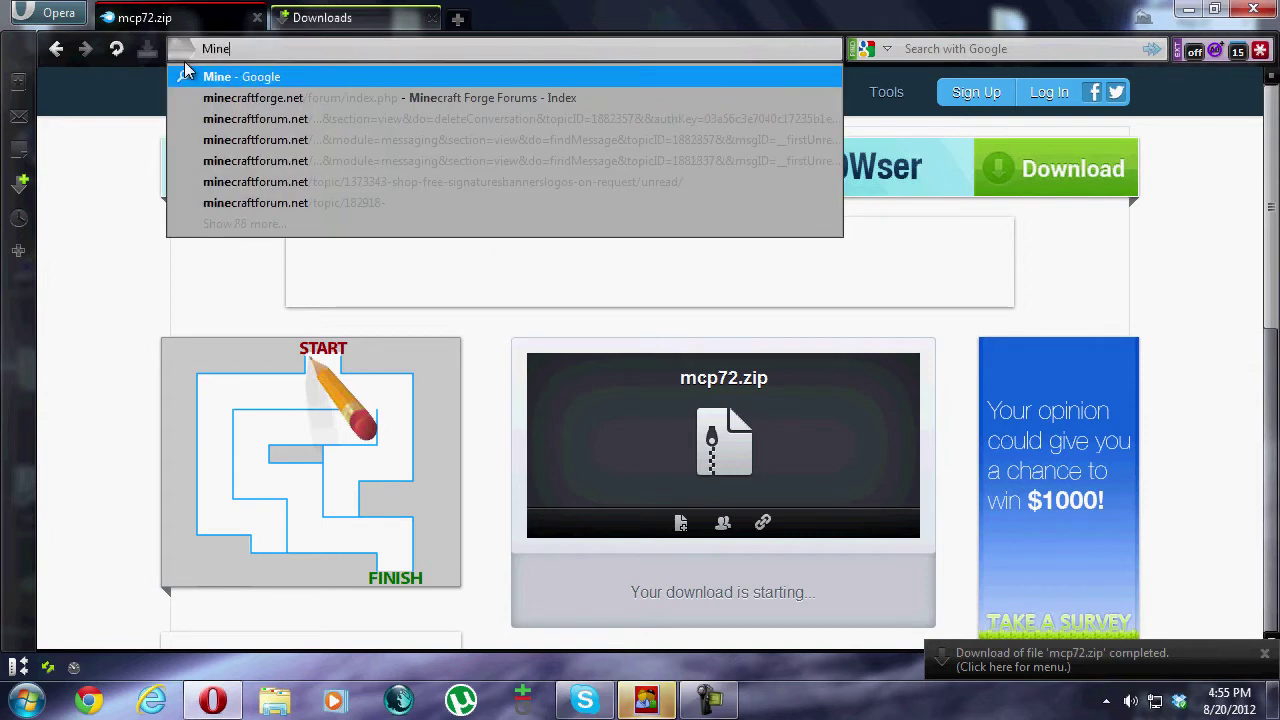
type("craft Forge")
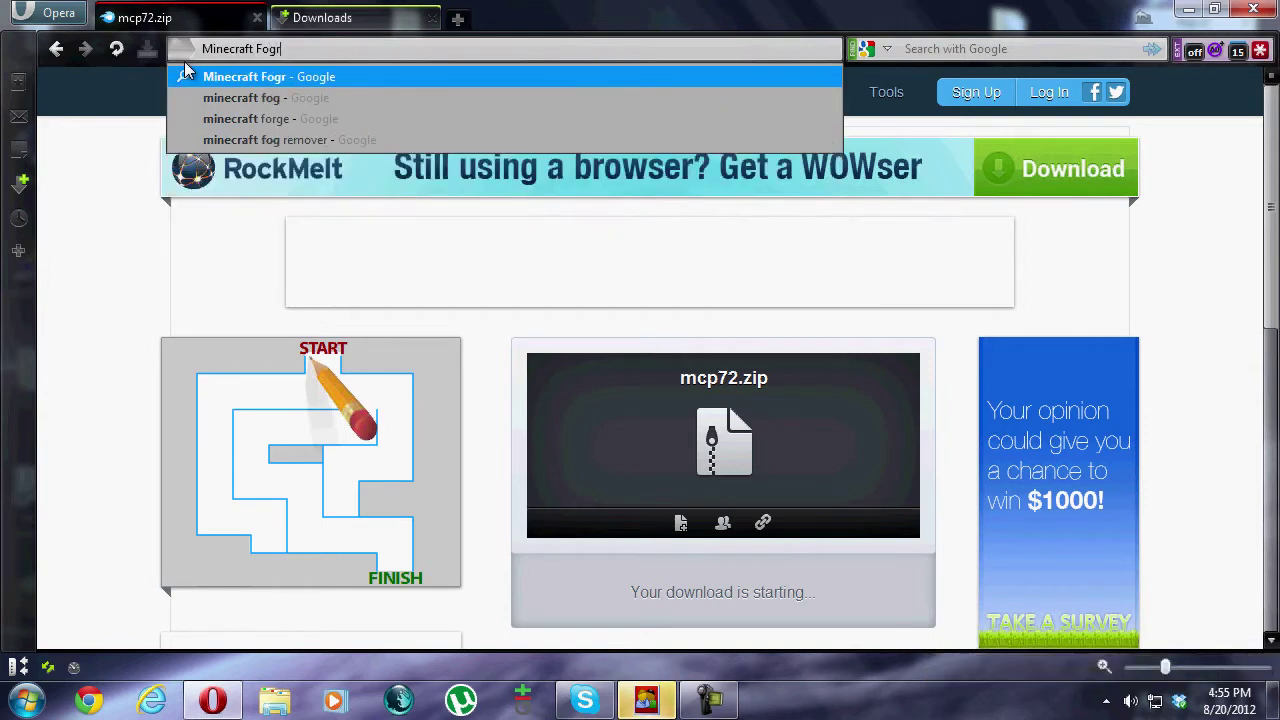
key("Return")
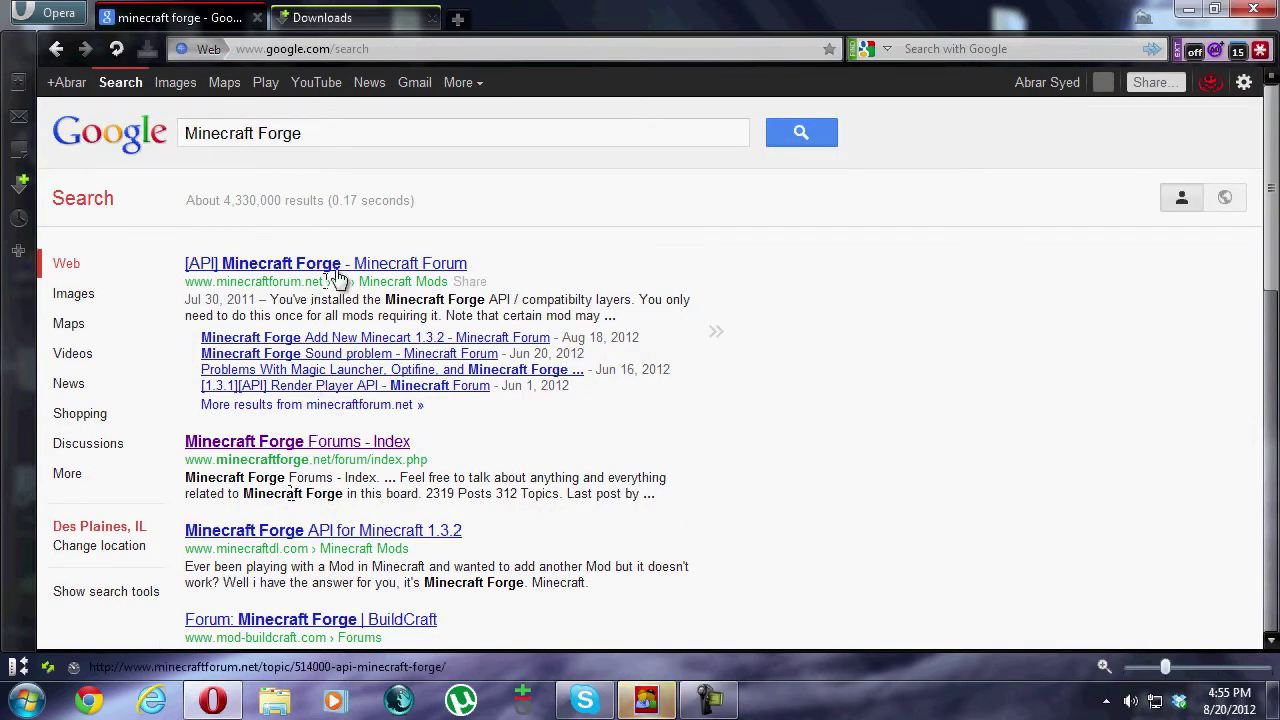
- Open the Minecraft Forge Forums index from the search results
left_click_drag(500, 278, 175, 246)
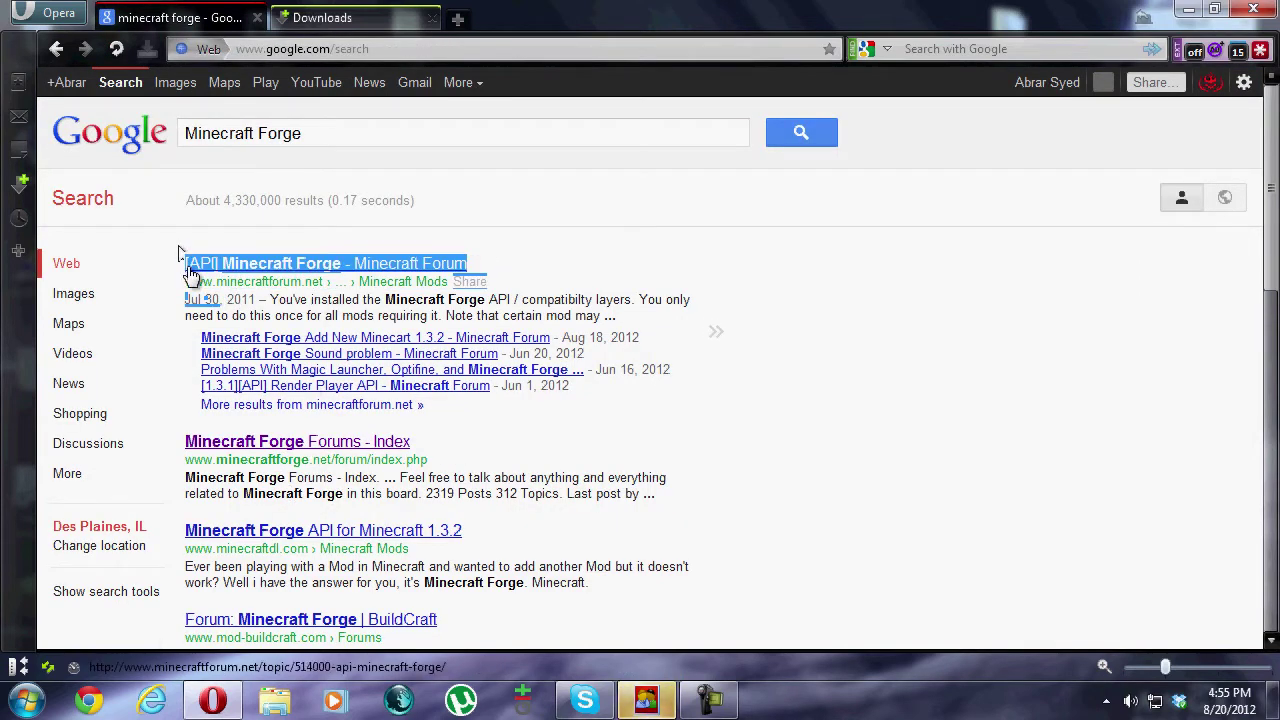
left_click(455, 482)
scroll(458, 490, "down", 3)
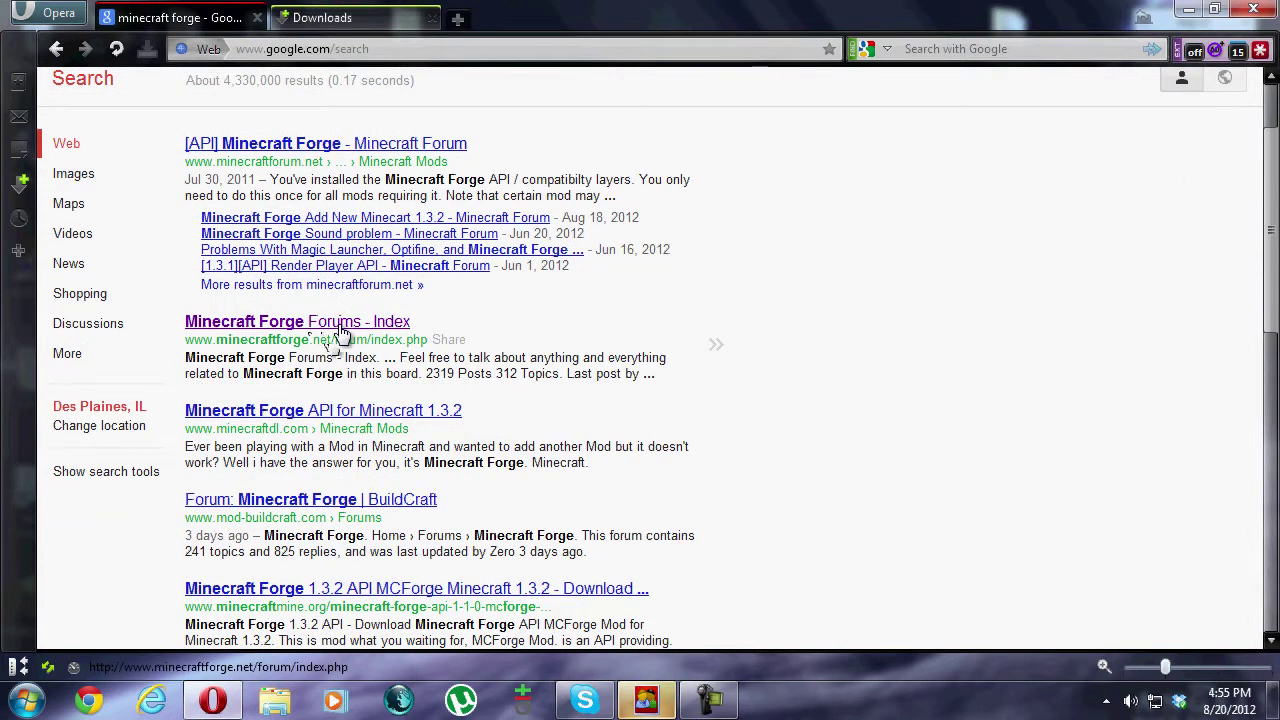
left_click(339, 327)
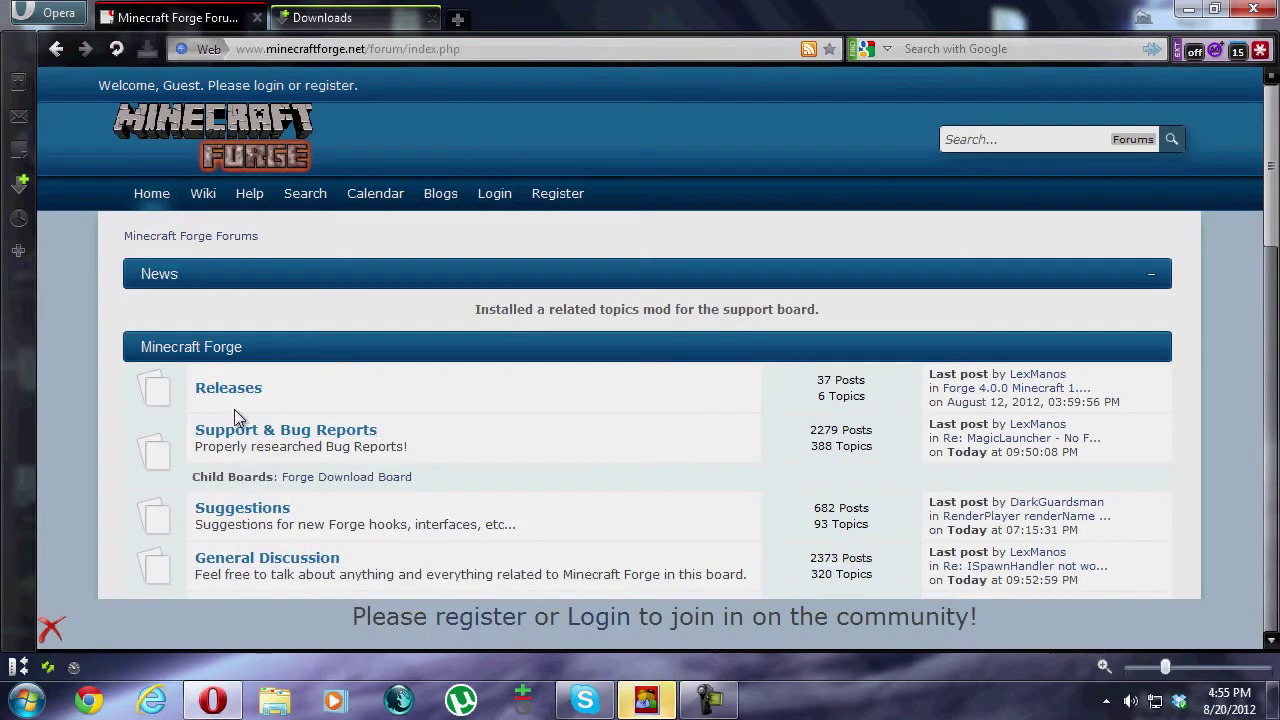
- Start the direct download of the recommended Forge source from the Main Forge Download topic on the Releases board
left_click(230, 396)
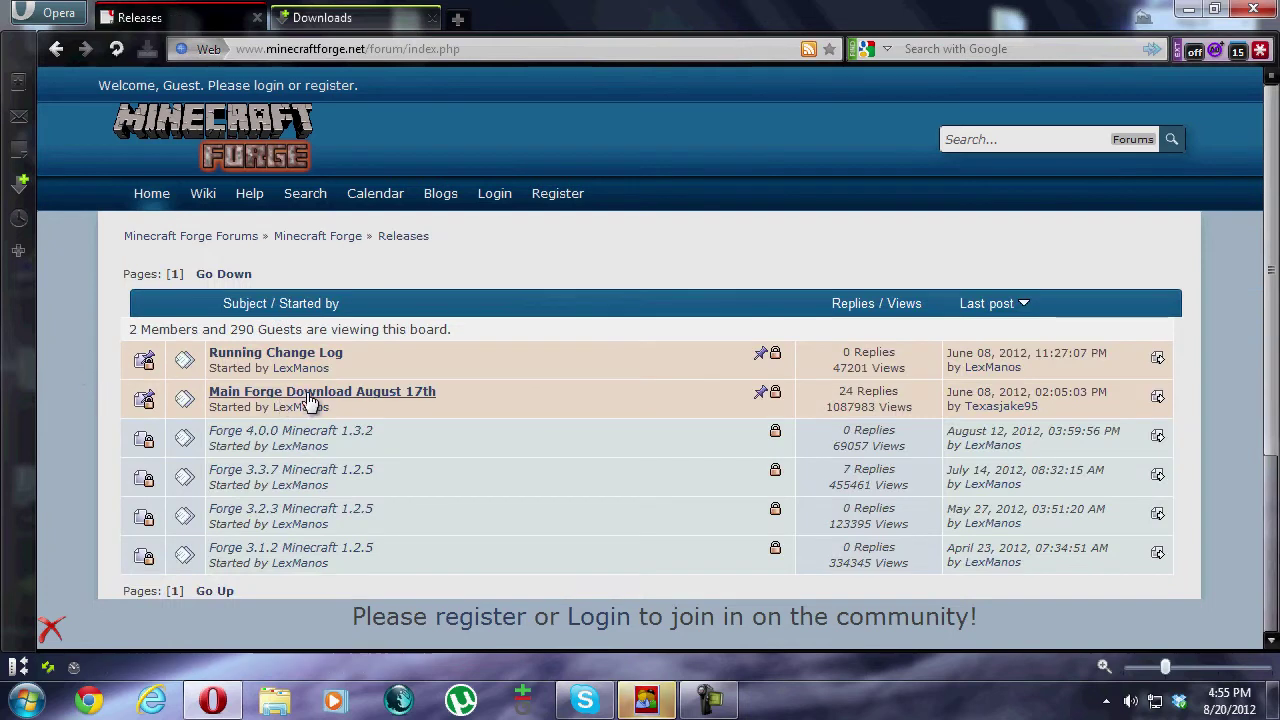
scroll(610, 366, "down", 5)
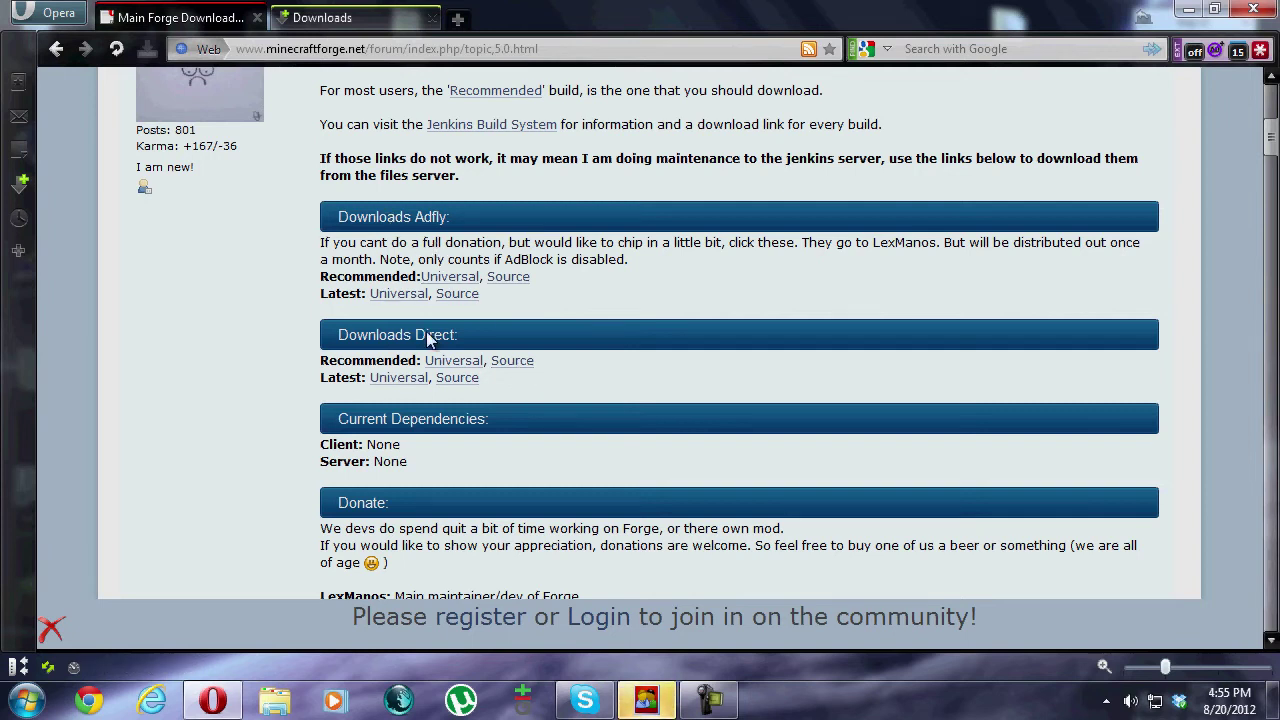
left_click(512, 361)
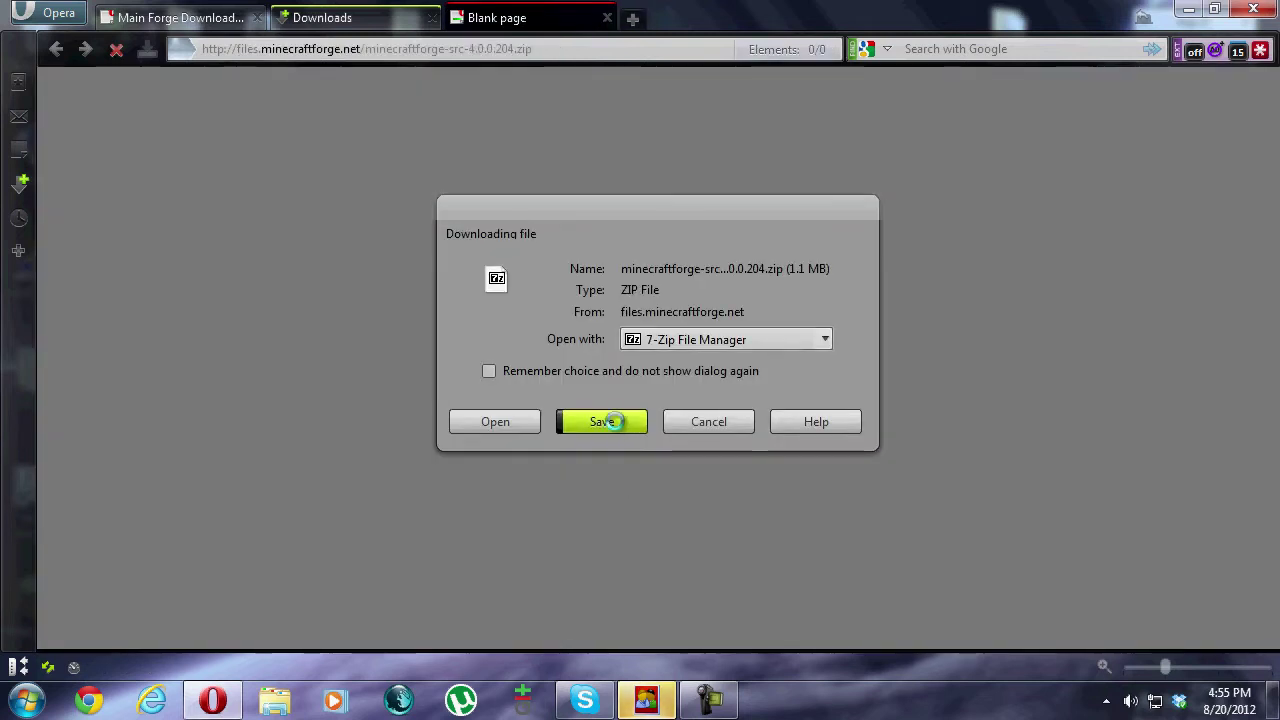
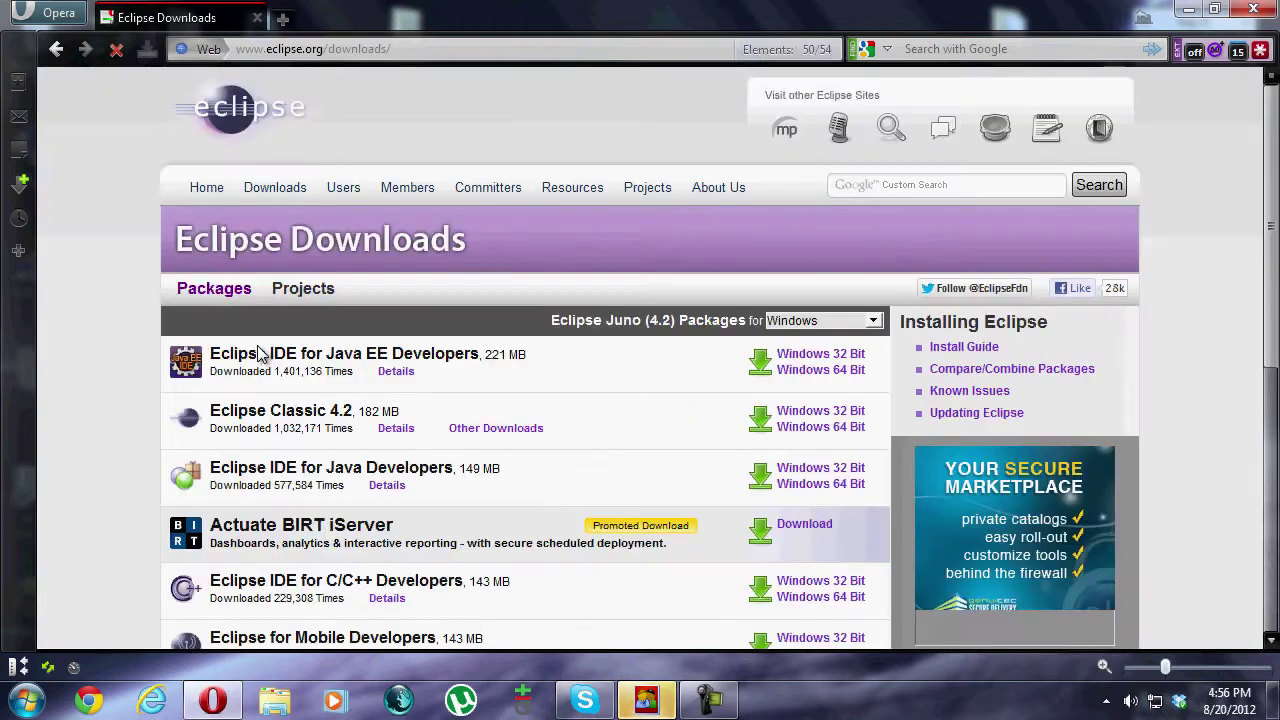
- Examine the Eclipse Juno (4.2) packages for Windows and their Windows 32 Bit and 64 Bit download options
scroll(565, 252, "down", 3)
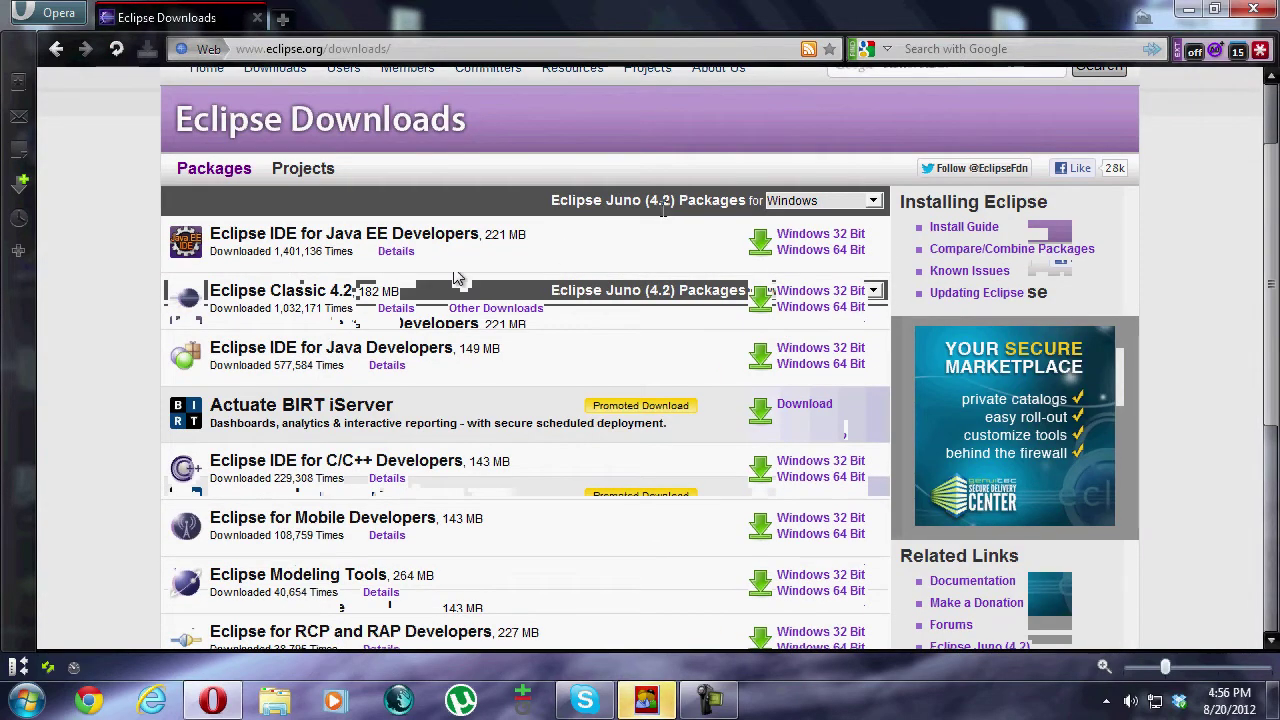
left_click_drag(676, 199, 597, 198)
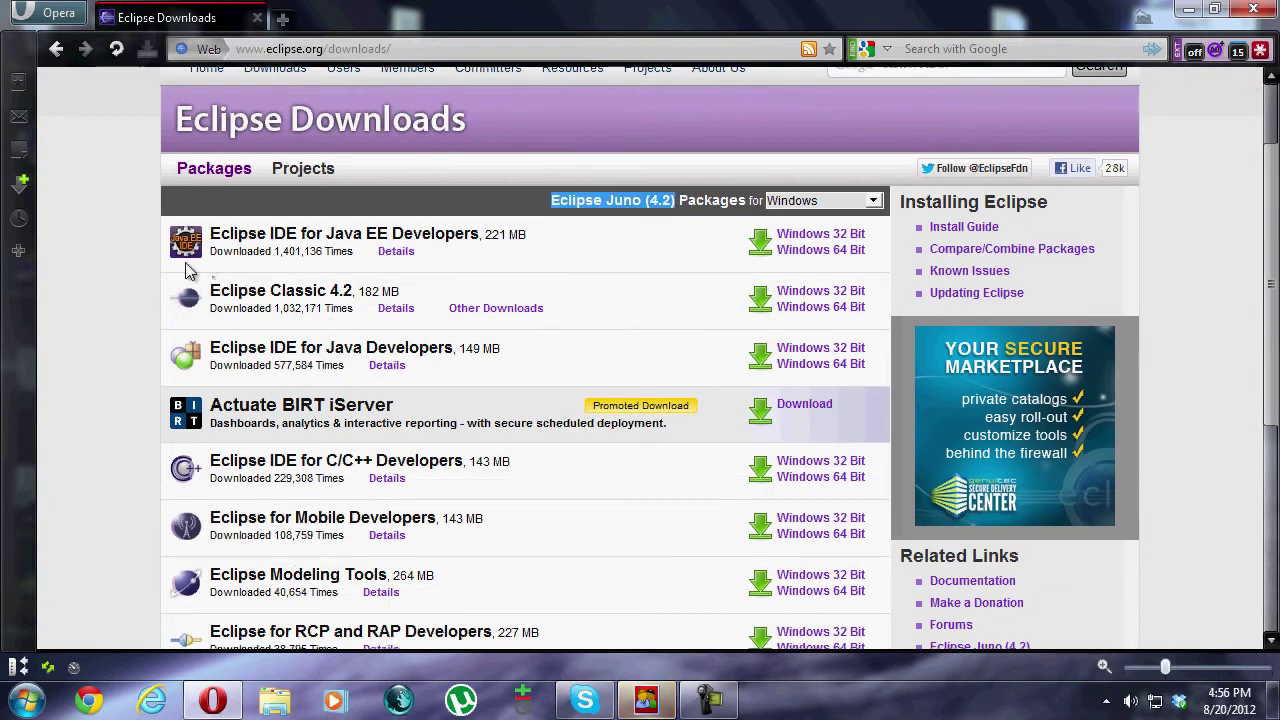
left_click(118, 272)
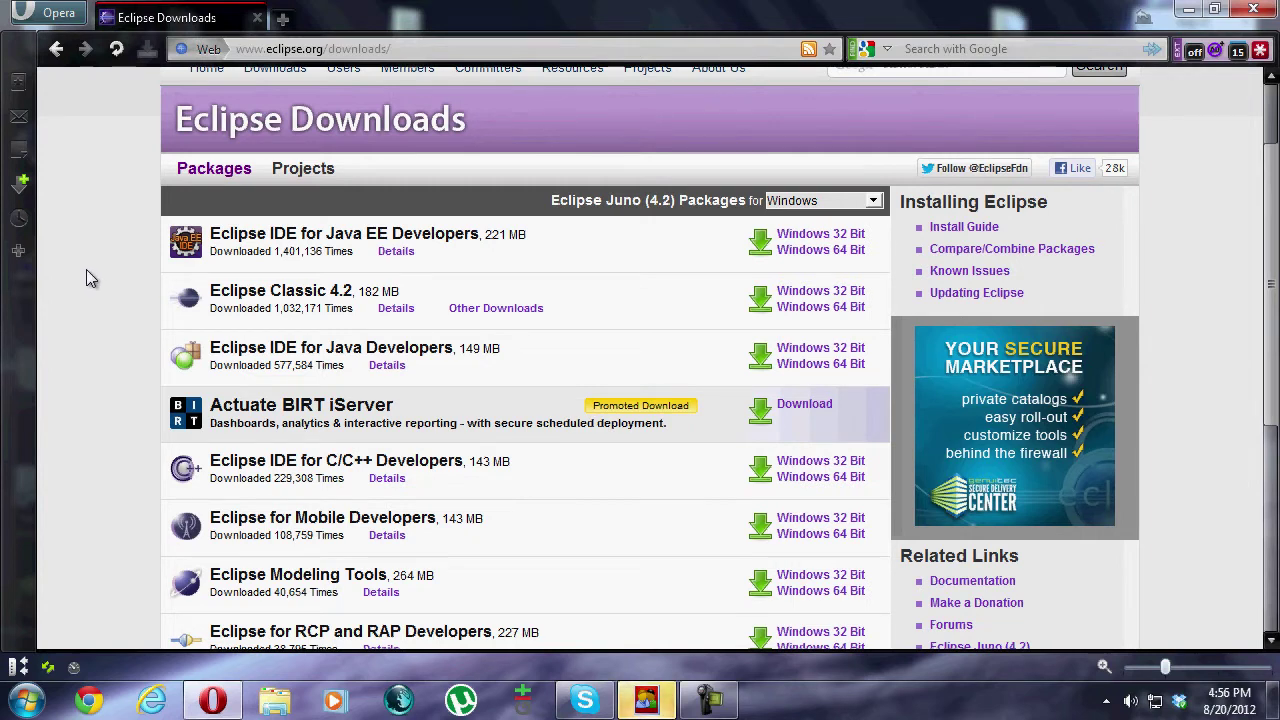
scroll(280, 229, "down", 4)
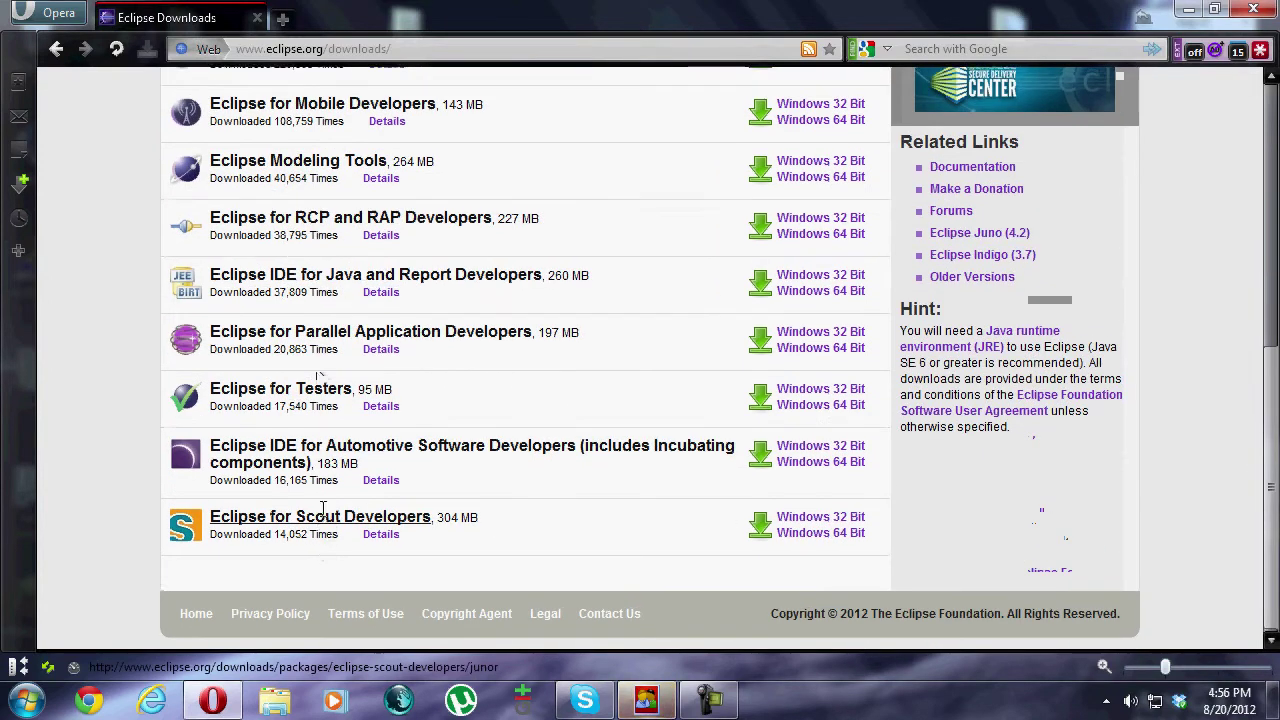
scroll(327, 500, "up", 5)
scroll(308, 320, "down", 4)
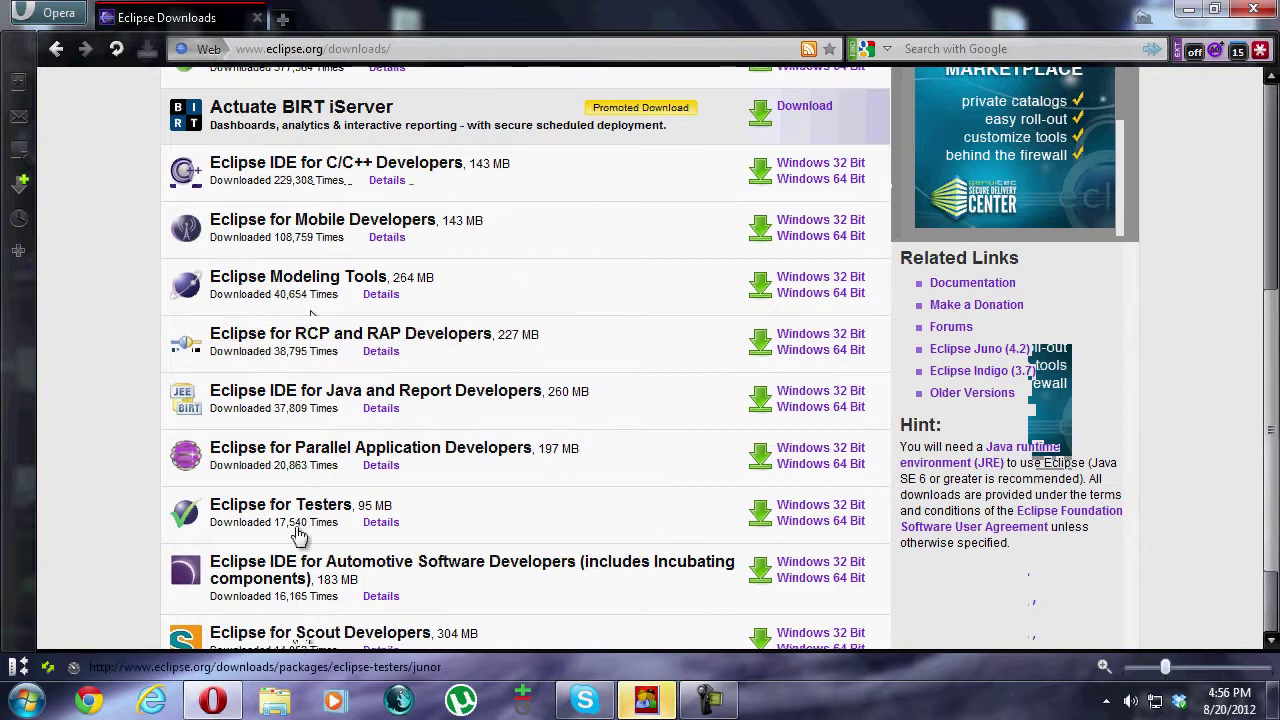
scroll(305, 490, "up", 2)
scroll(330, 240, "down", 4)
scroll(323, 414, "up", 5)
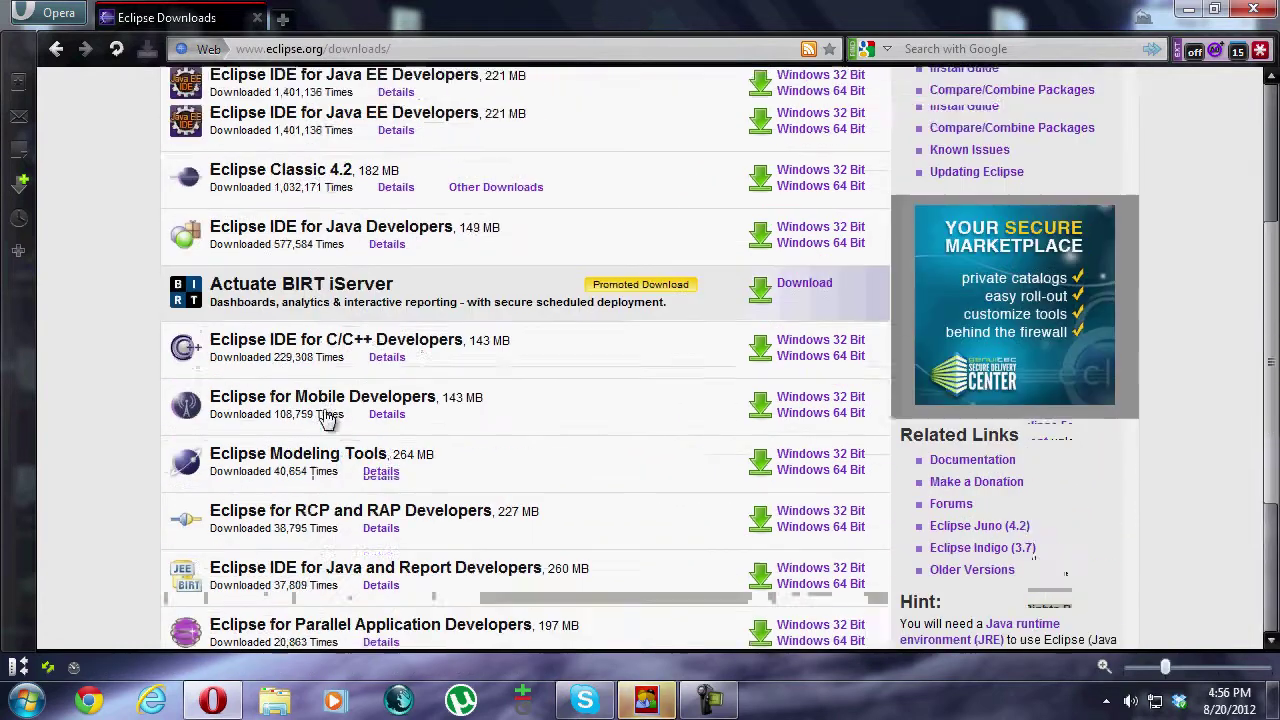
scroll(72, 373, "down", 1)
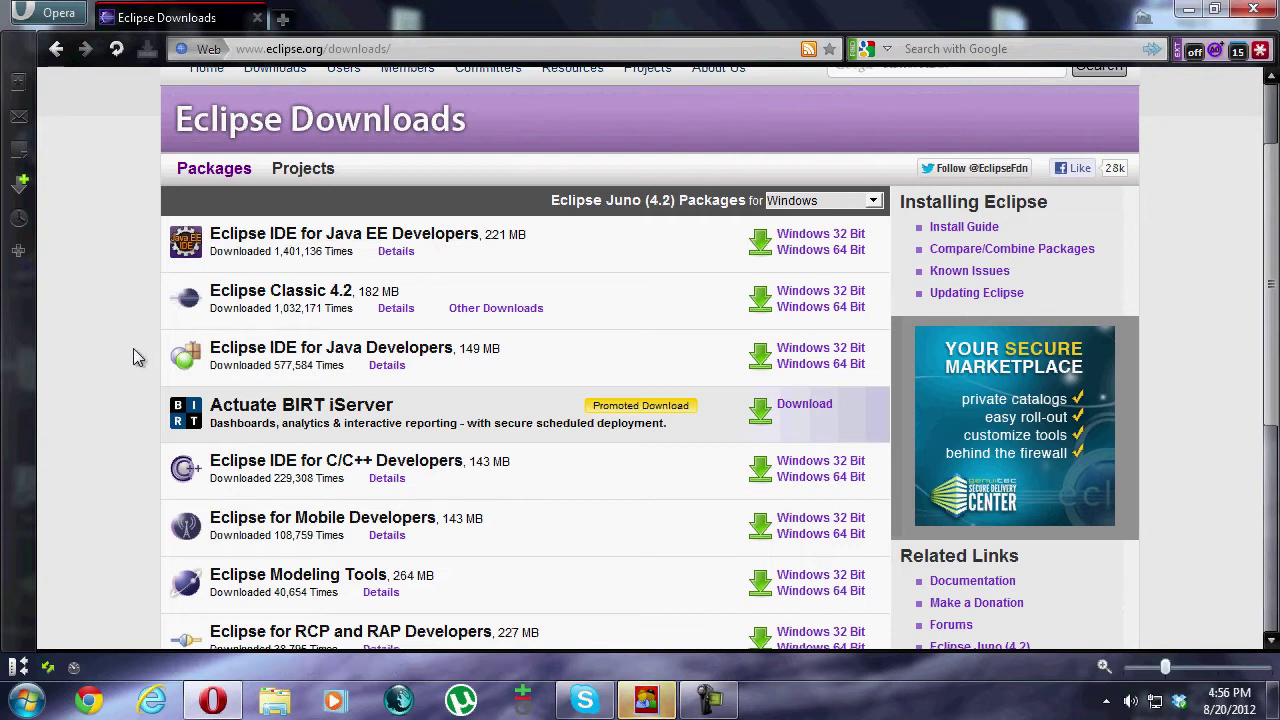
- View the package details of Eclipse Classic 4.2 and return to the Eclipse Downloads list
scroll(138, 357, "down", 3)
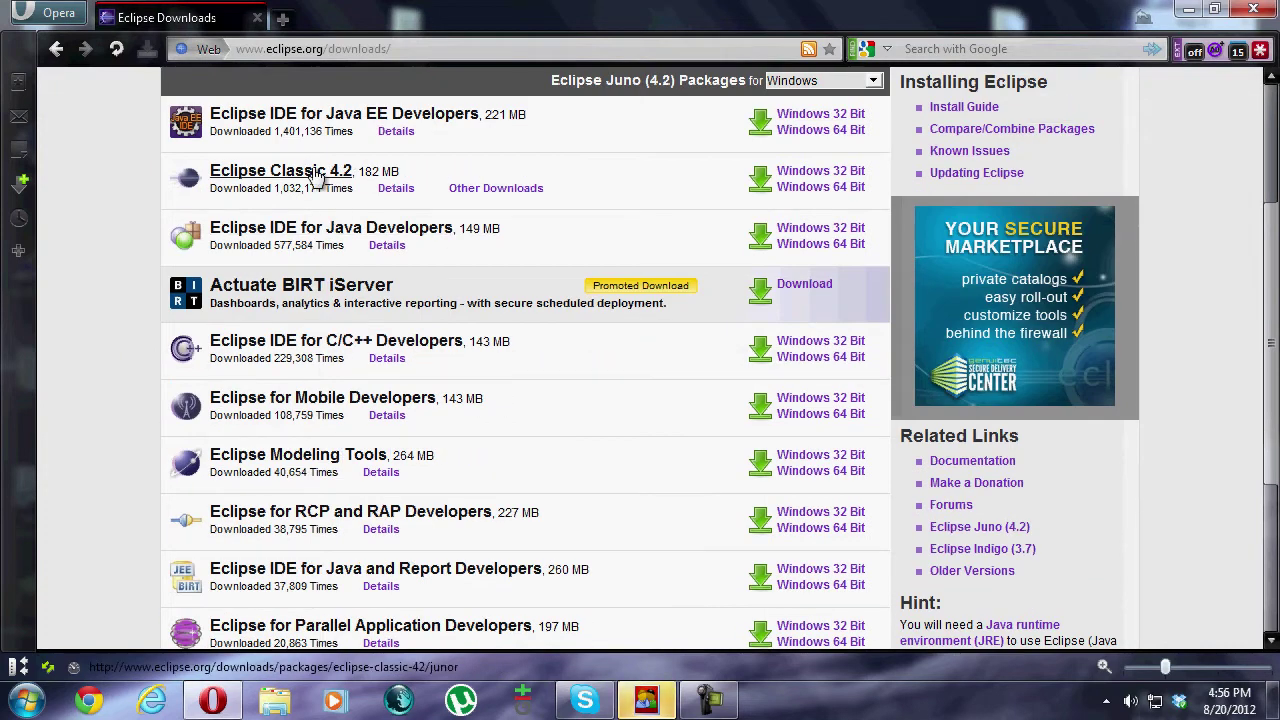
left_click(316, 176)
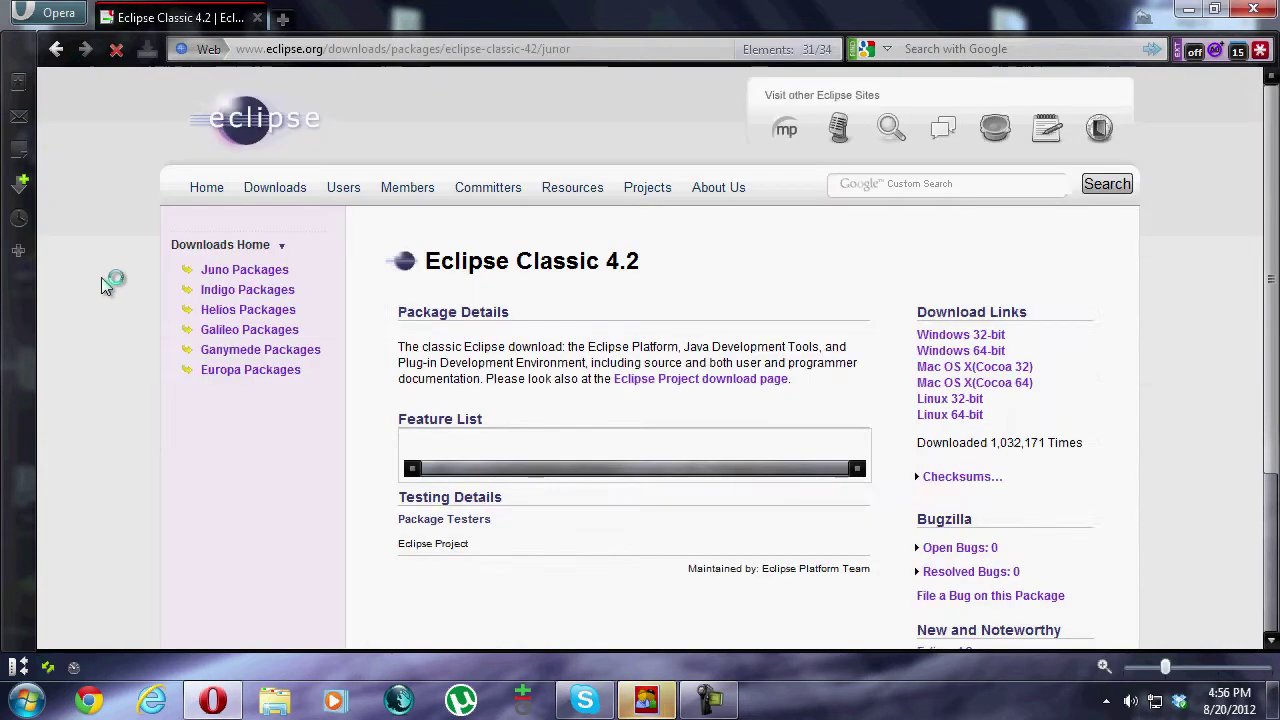
scroll(107, 287, "down", 2)
scroll(329, 268, "up", 2)
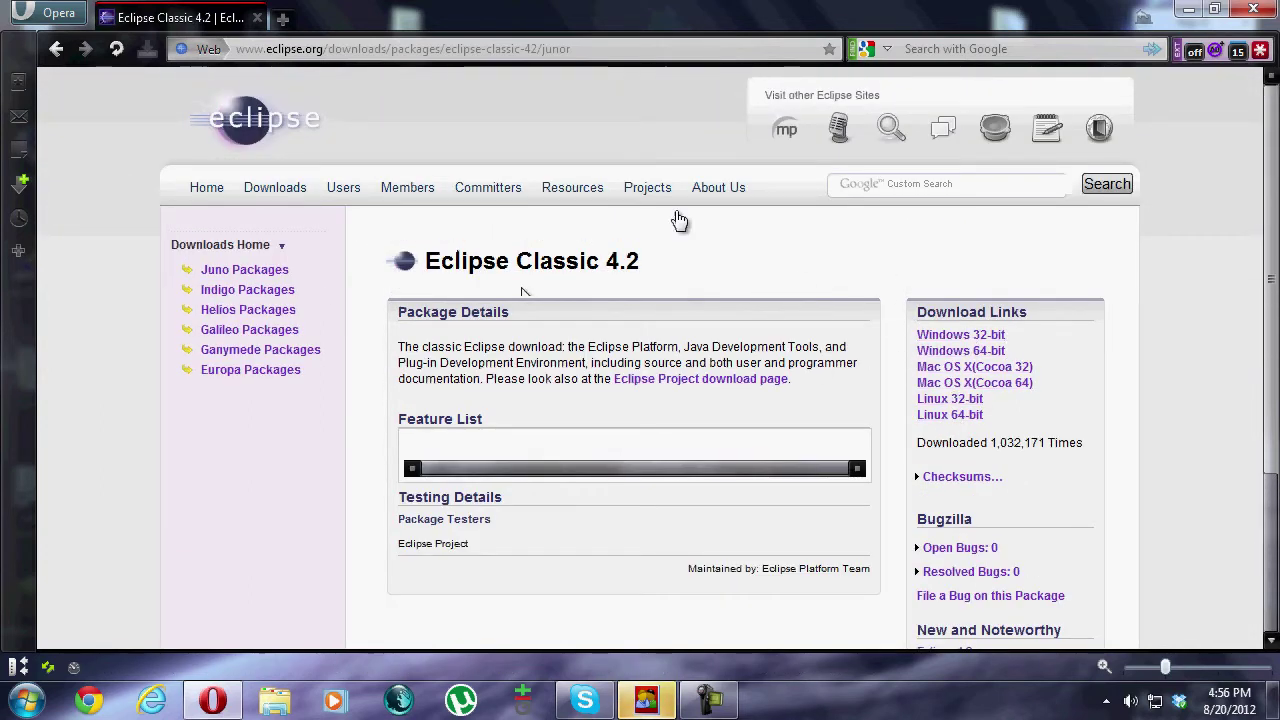
key("alt+Left")
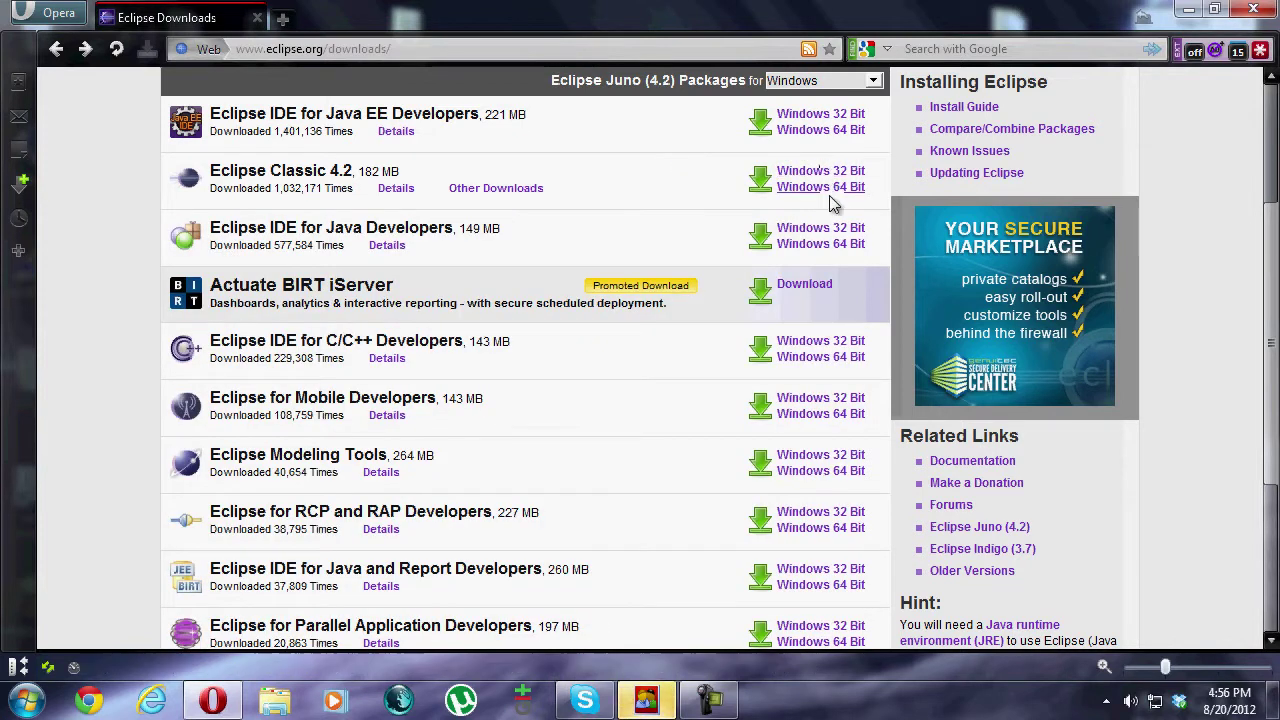
- Open the Windows 64 Bit mirror selection for Eclipse Classic 4.2 and choose the SpringSource download site
scroll(840, 240, "up", 2)
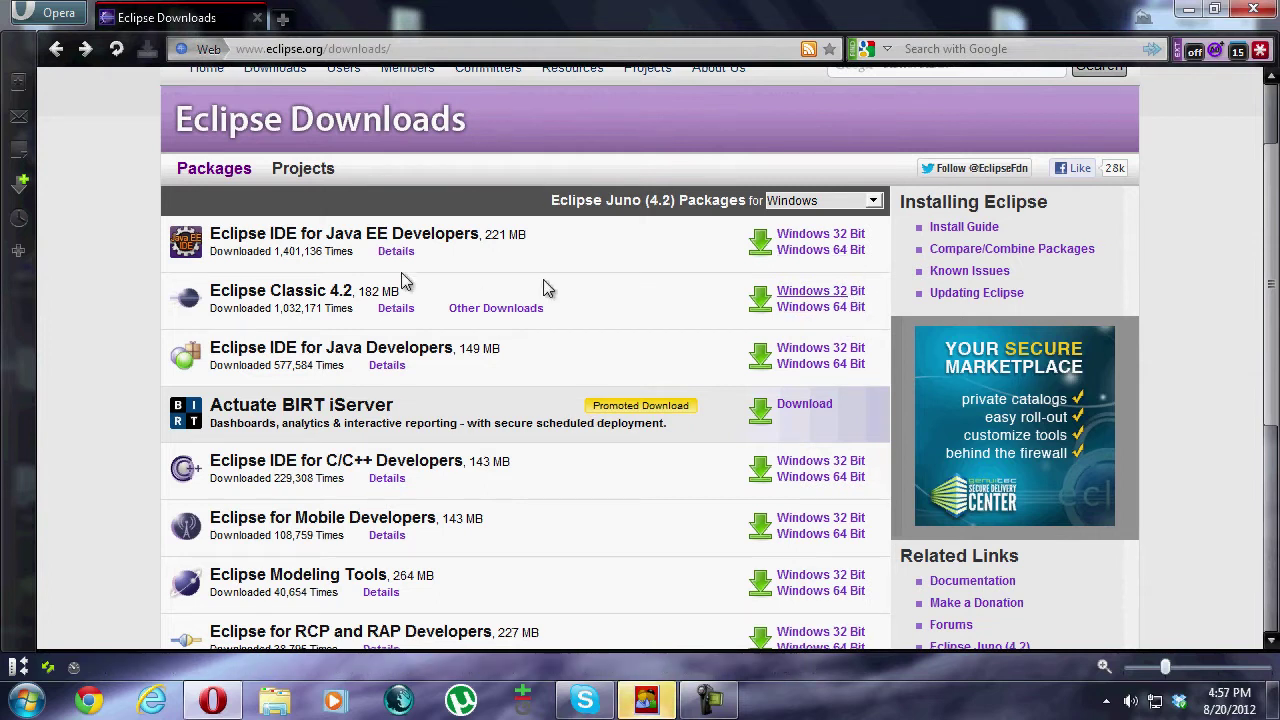
left_click(832, 308)
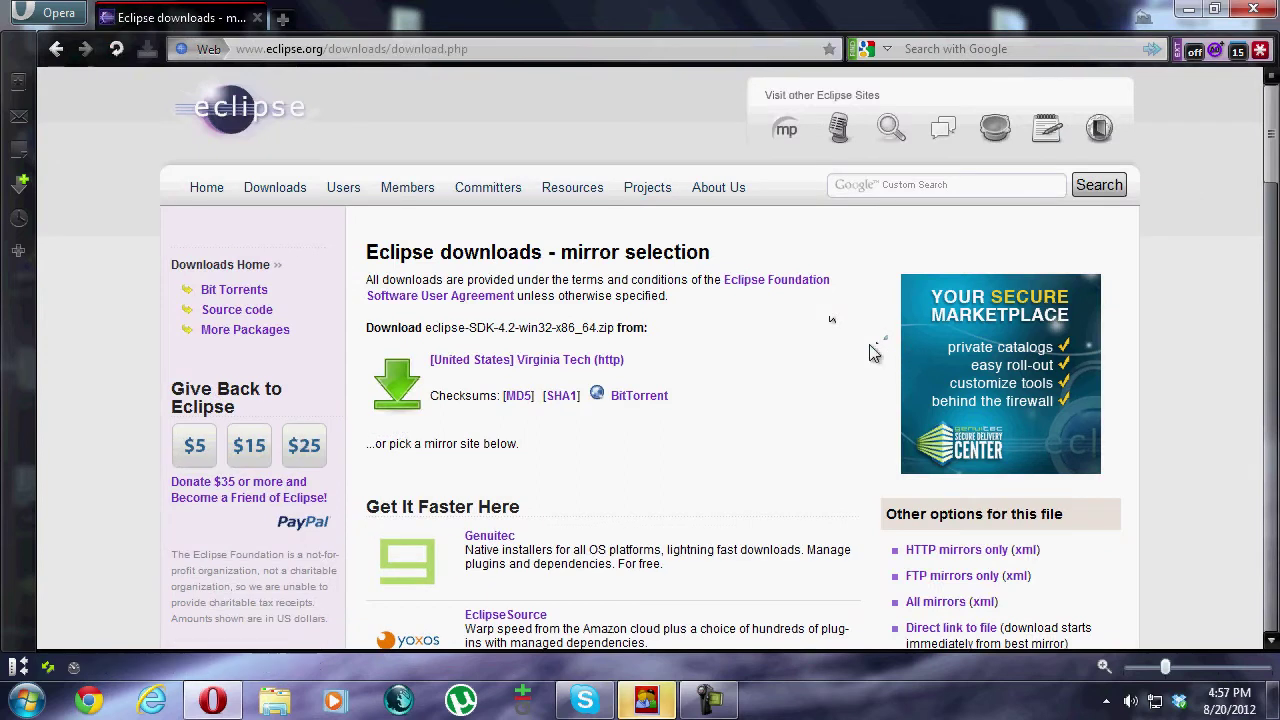
scroll(714, 371, "down", 3)
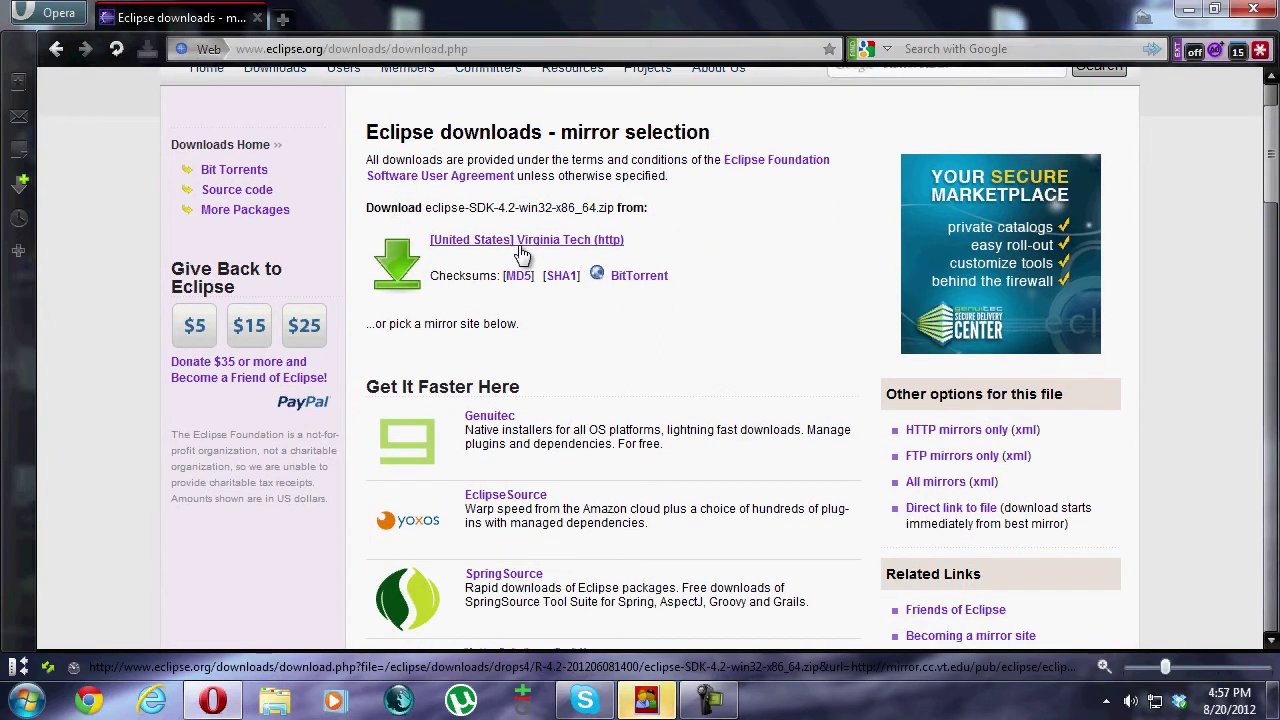
scroll(522, 255, "down", 3)
scroll(520, 342, "down", 3)
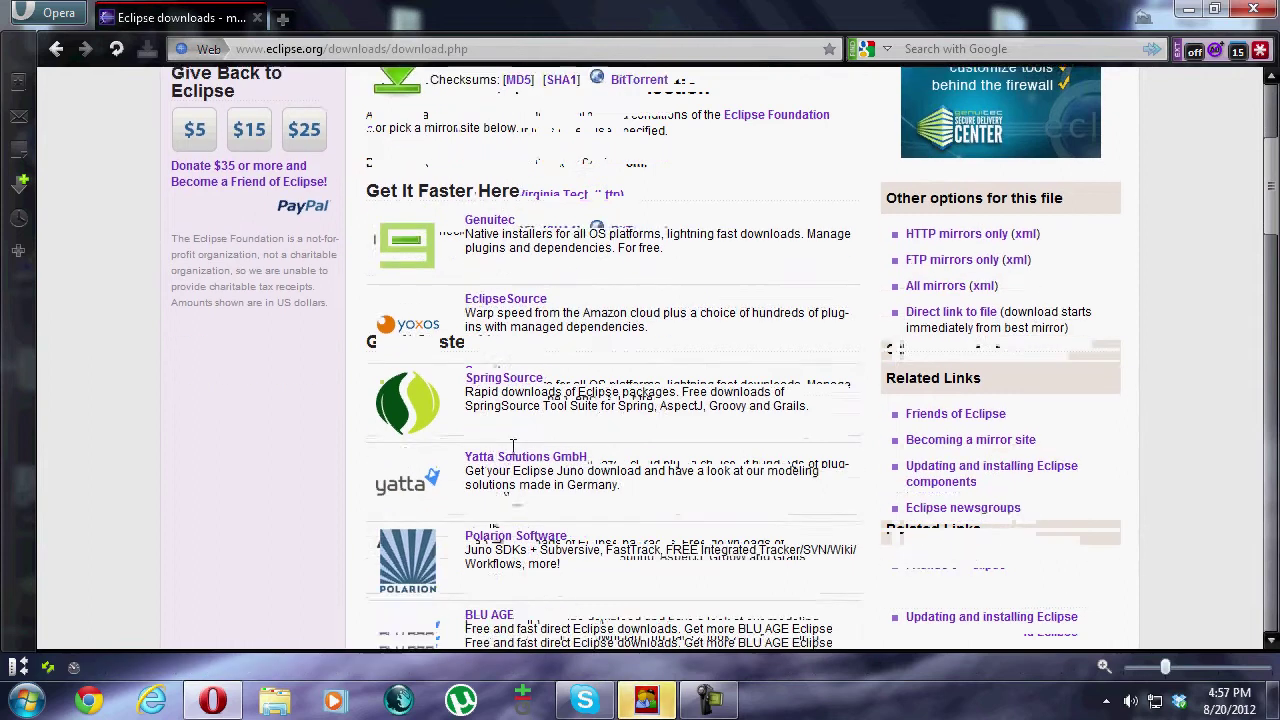
left_click(520, 342)
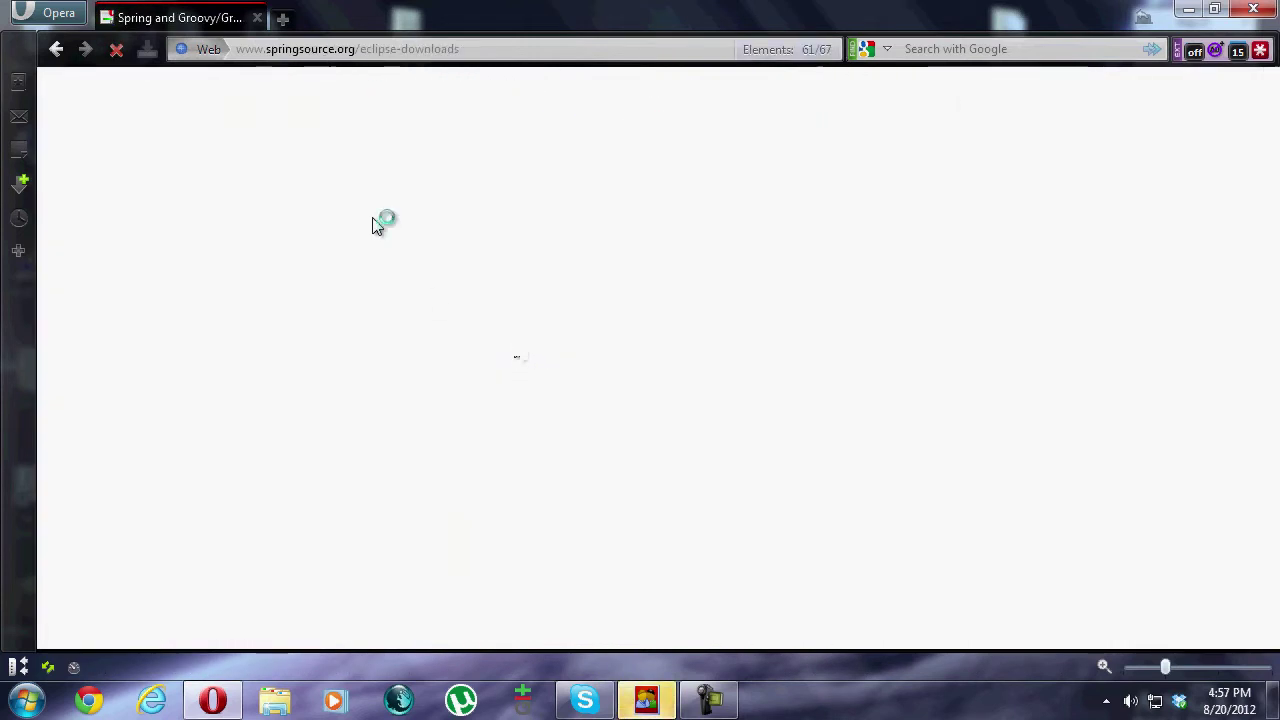
- Download Eclipse Classic 4.2.0 for Win32 from the Juno packages and save eclipse-SDK-4.2-win32.zip to the Desktop
scroll(456, 376, "down", 8)
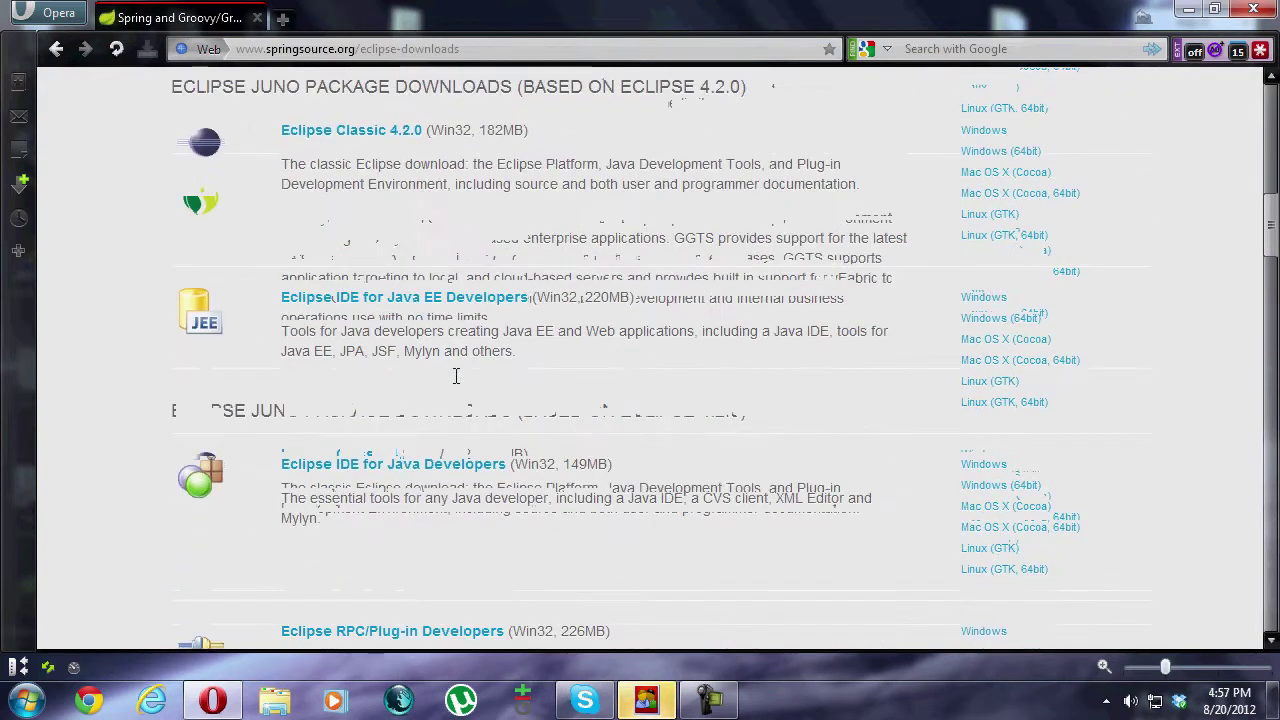
scroll(410, 280, "up", 1)
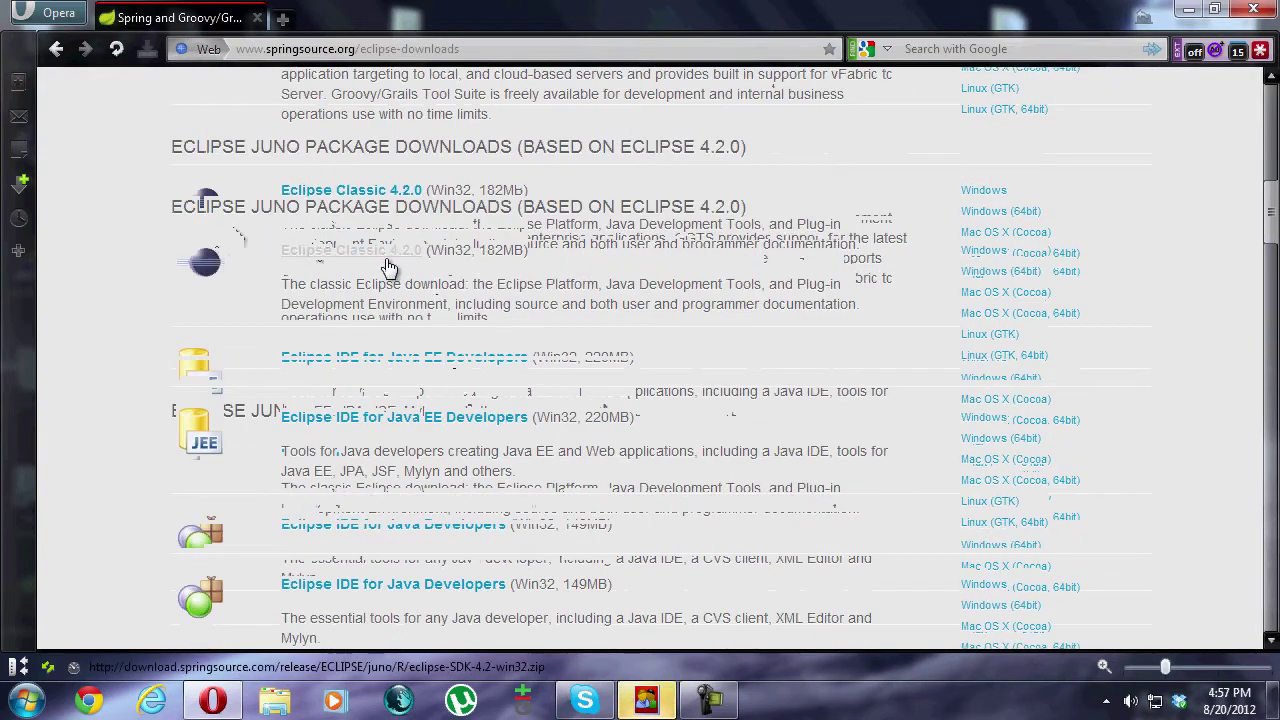
left_click(387, 262)
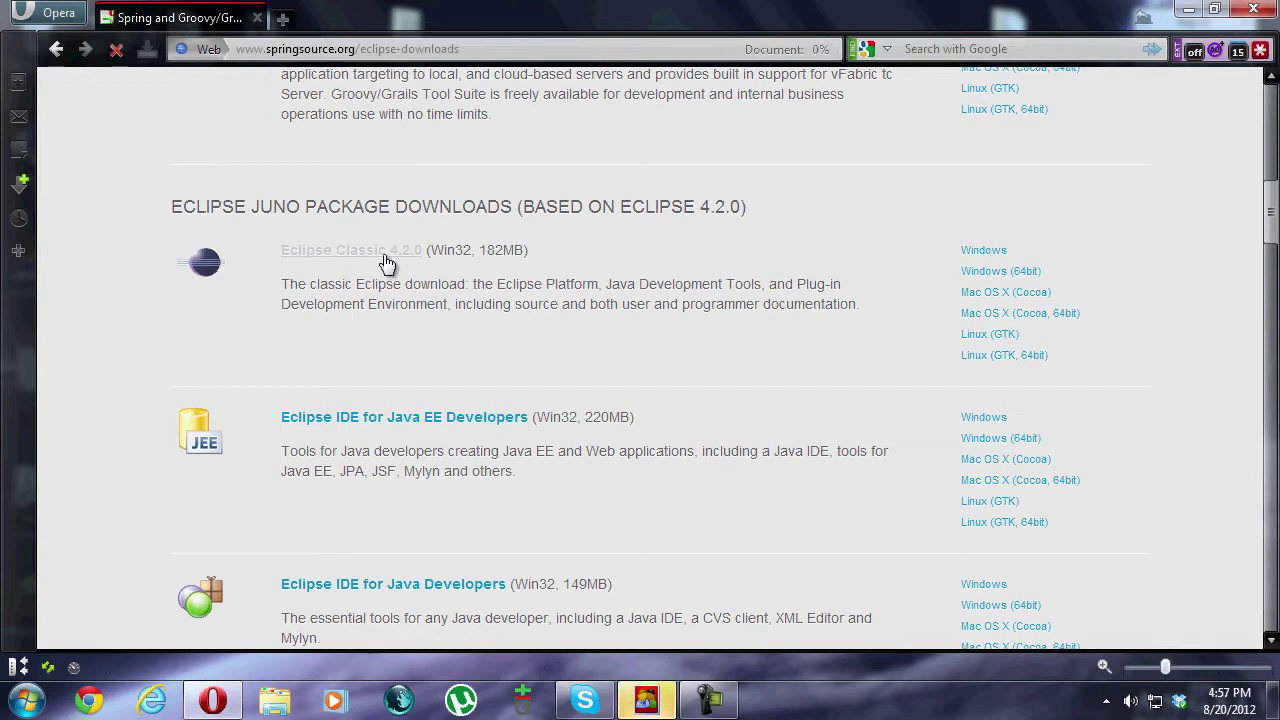
left_click(602, 422)
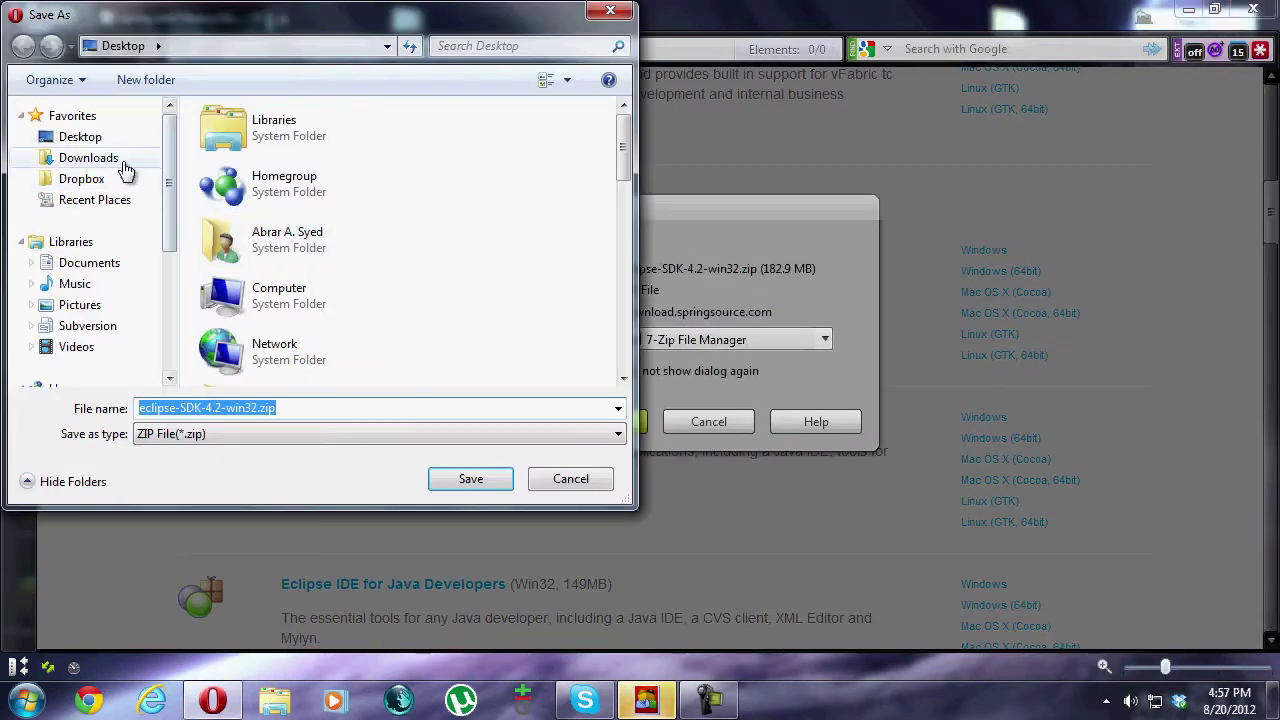
left_click(80, 137)
left_click(465, 478)
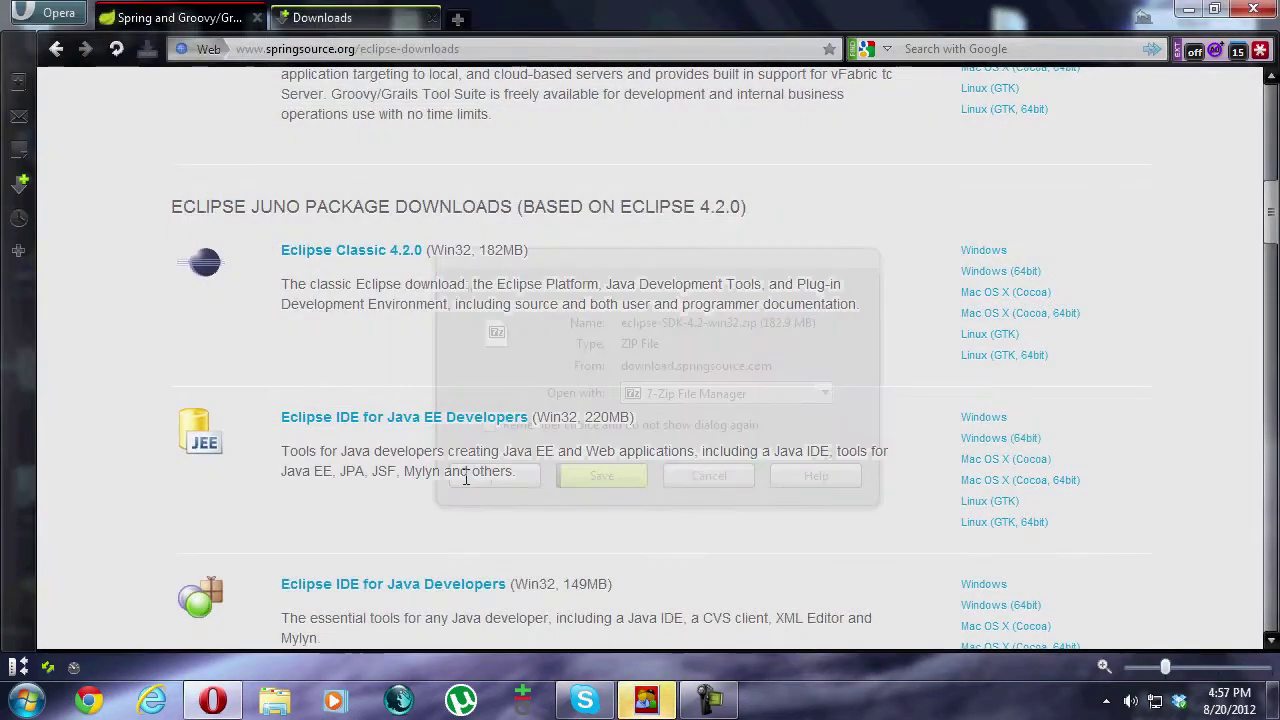
- Check the Eclipse archive's progress in the downloads list, then close the list and the browser
left_click(329, 20)
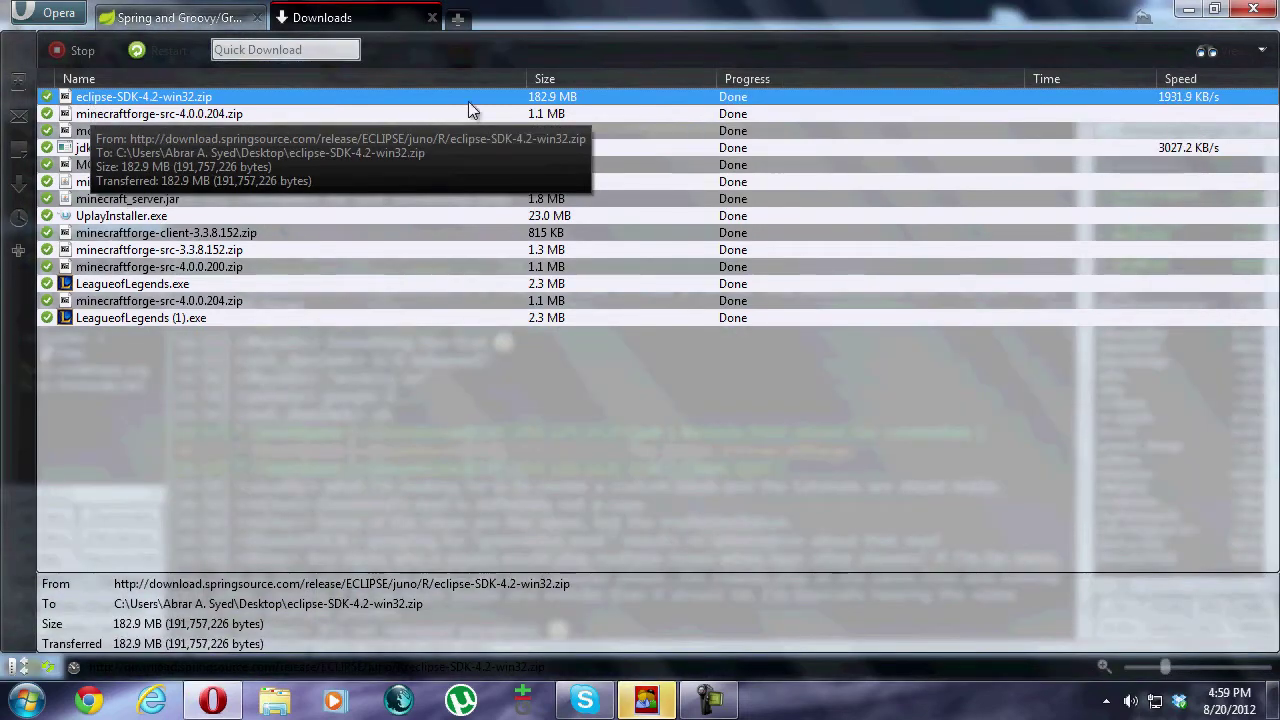
left_click(430, 17)
scroll(316, 190, "up", 10)
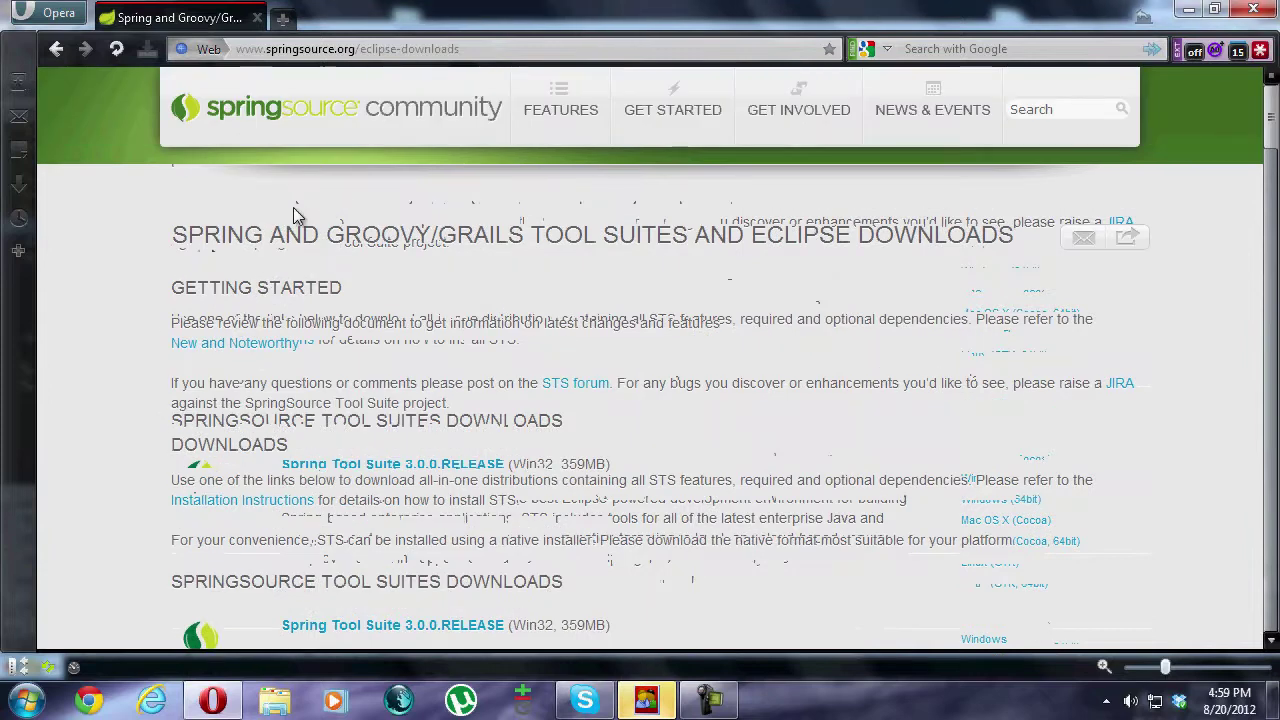
left_click(1255, 10)
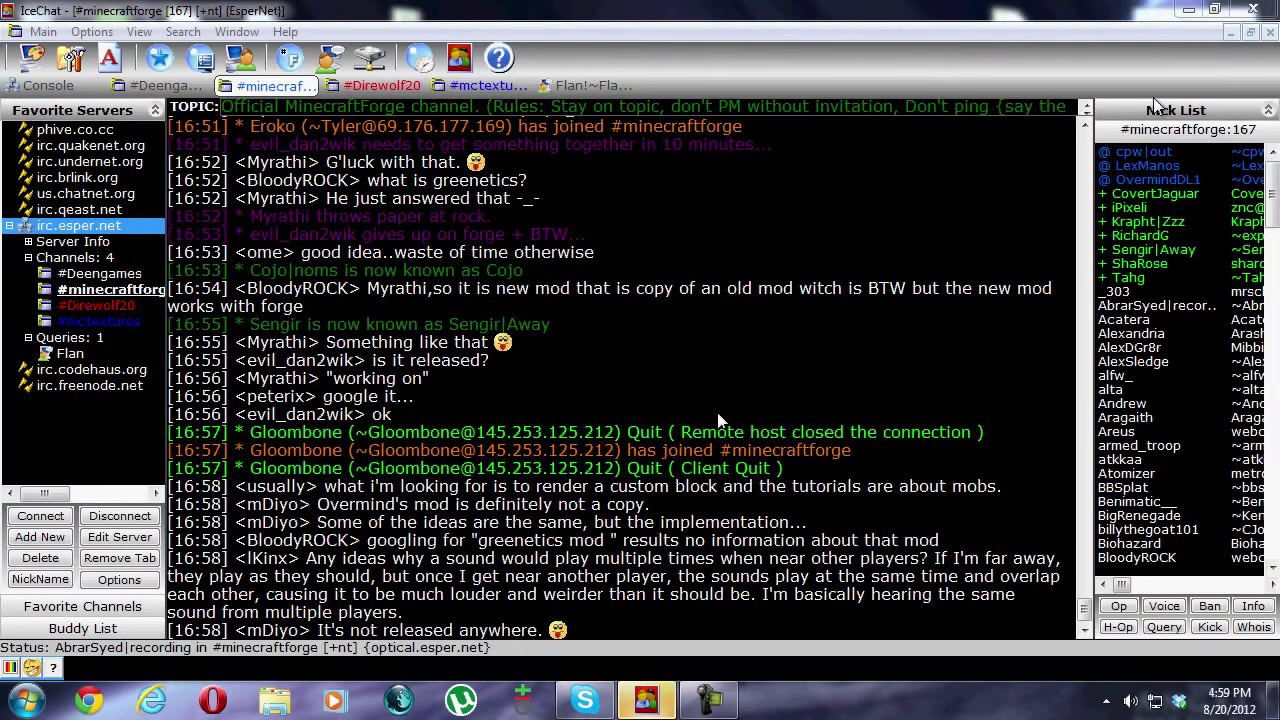
- Minimize the chat window and line up mcp72.zip, the Minecraft Forge source archive and the Eclipse archive side by side on the desktop
left_click(1203, 10)
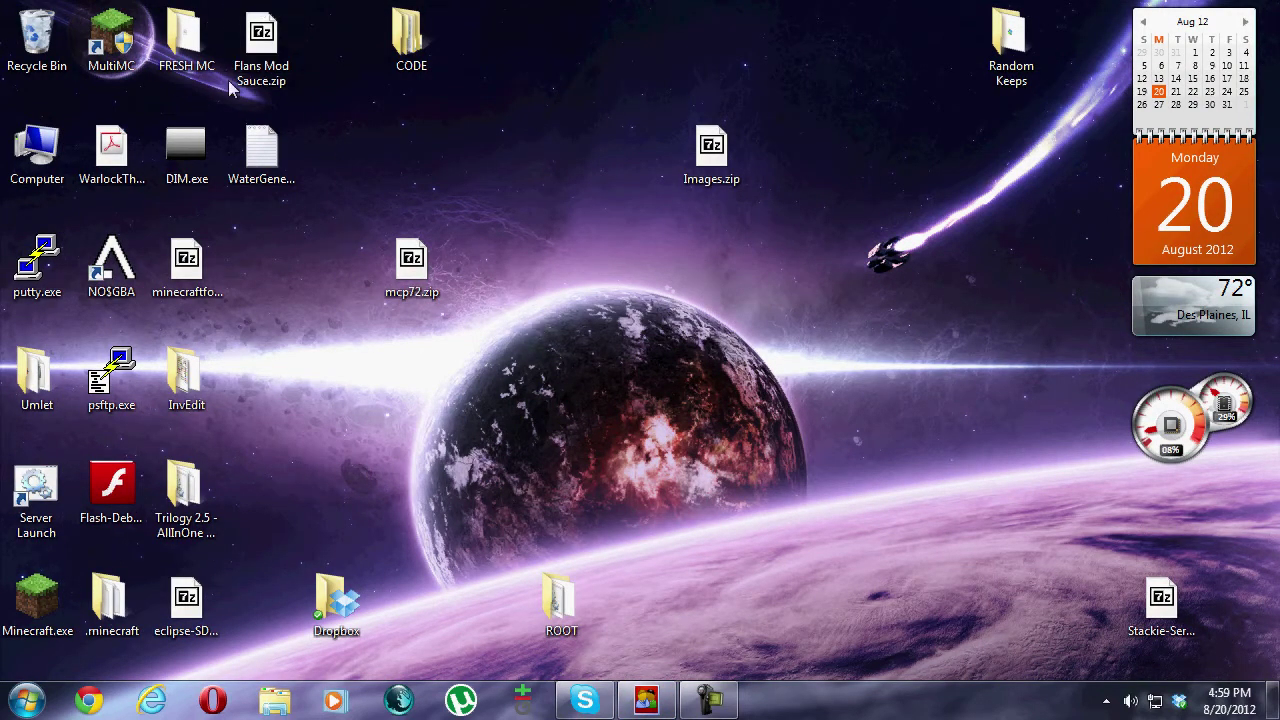
left_click_drag(174, 269, 535, 263)
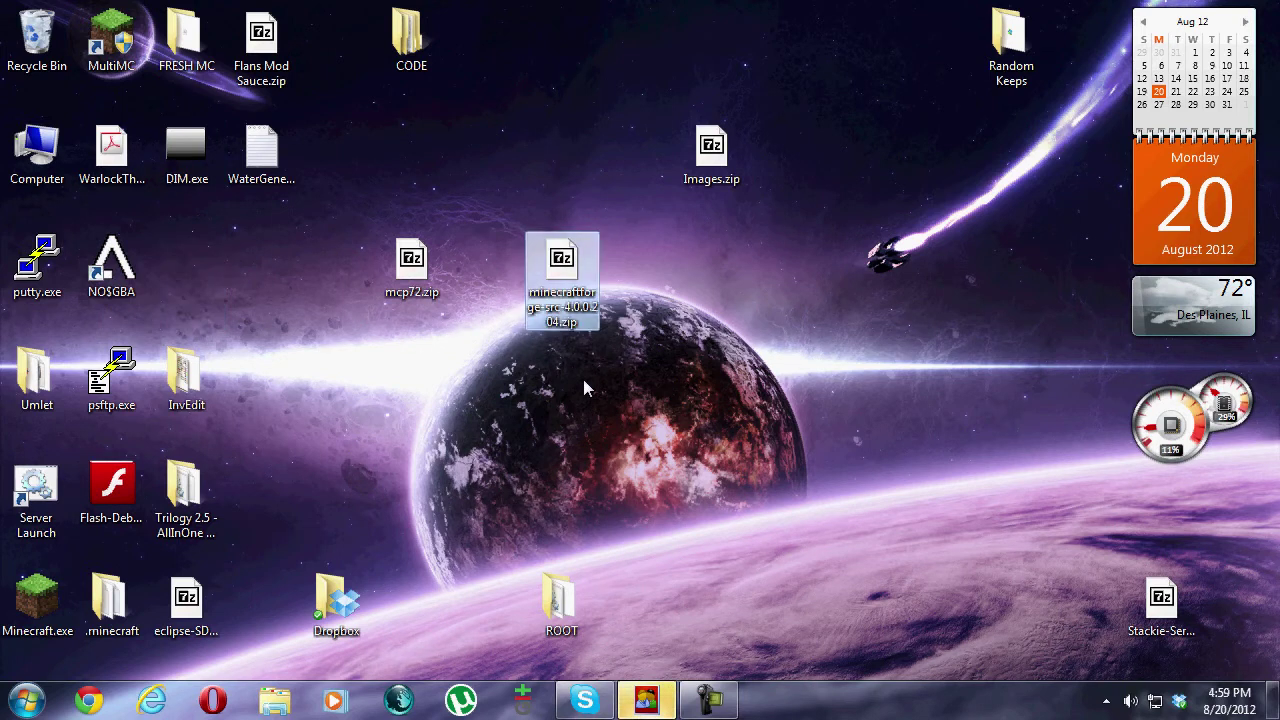
left_click_drag(186, 600, 656, 262)
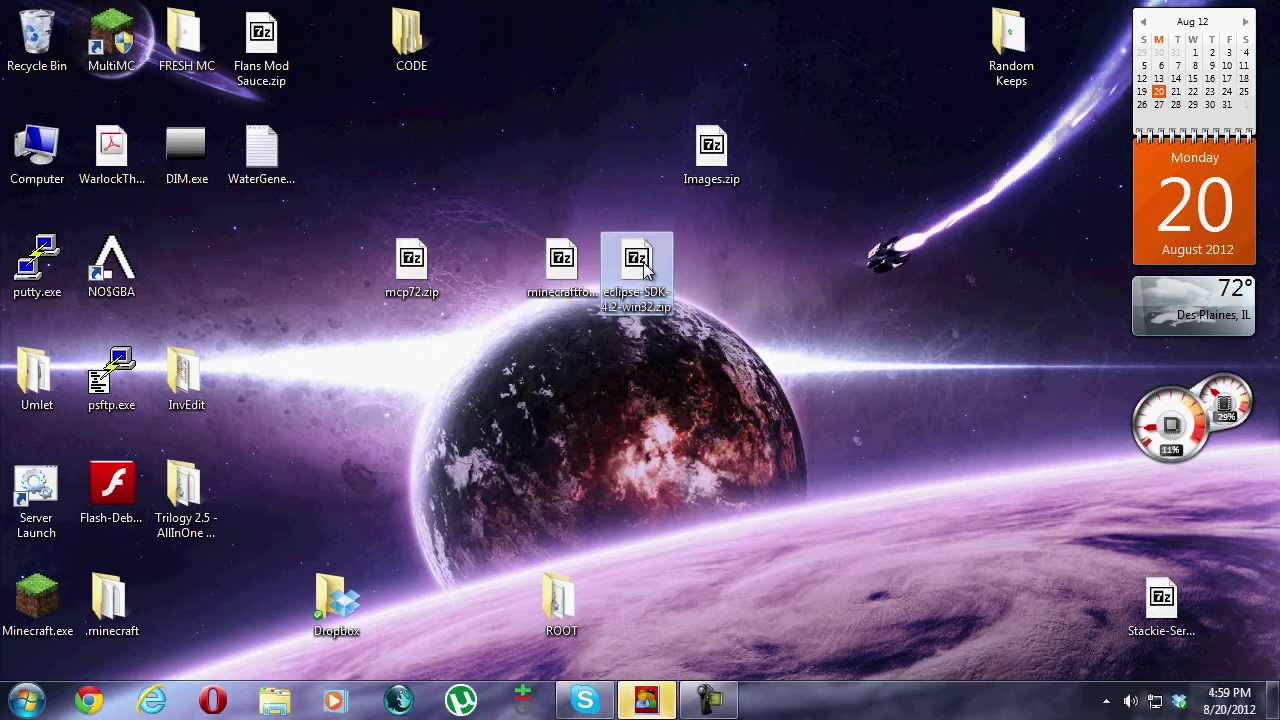
left_click(470, 306)
left_click_drag(430, 281, 471, 268)
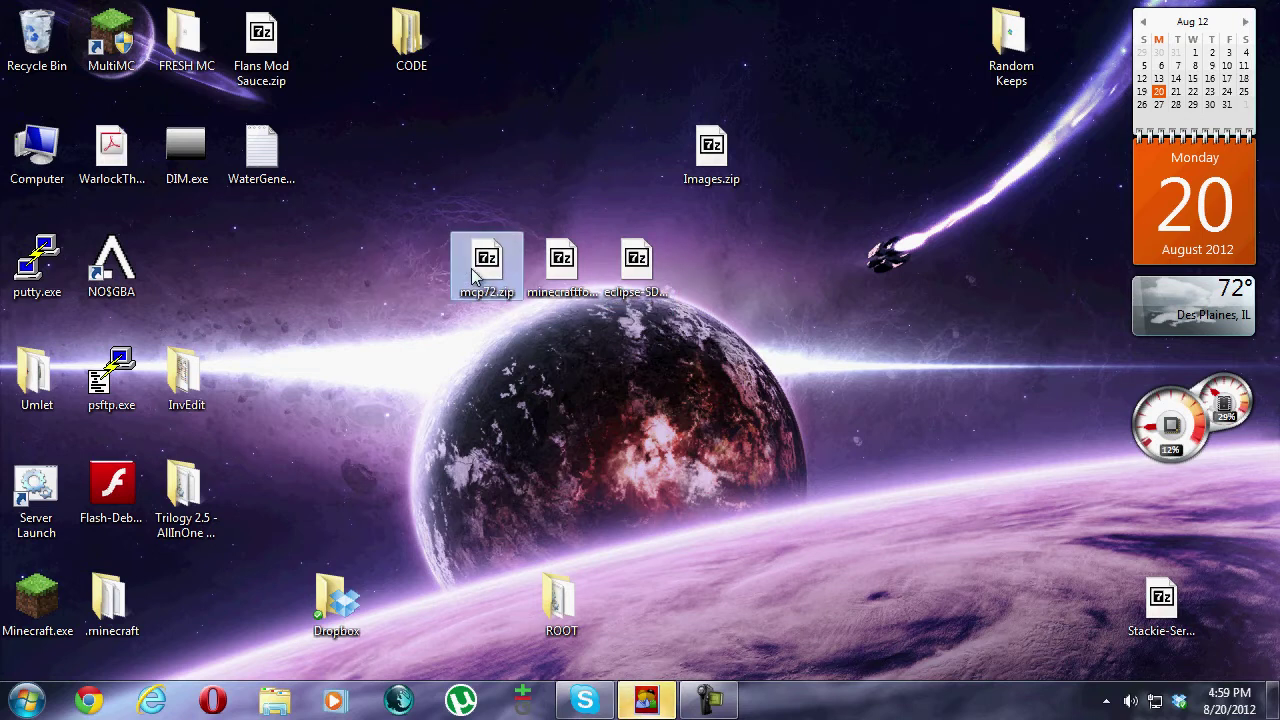
left_click(585, 423)
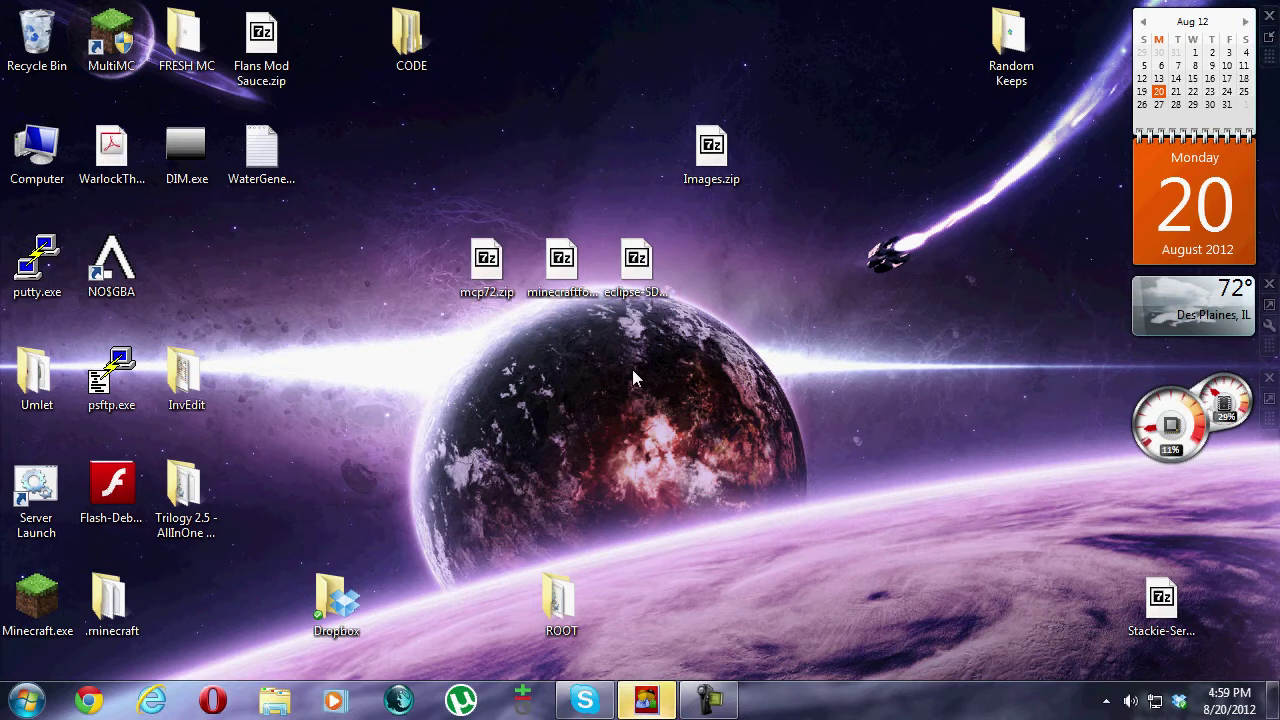
- Open the MinecraftMods folder in the Documents library
right_click(580, 356)
key("super")
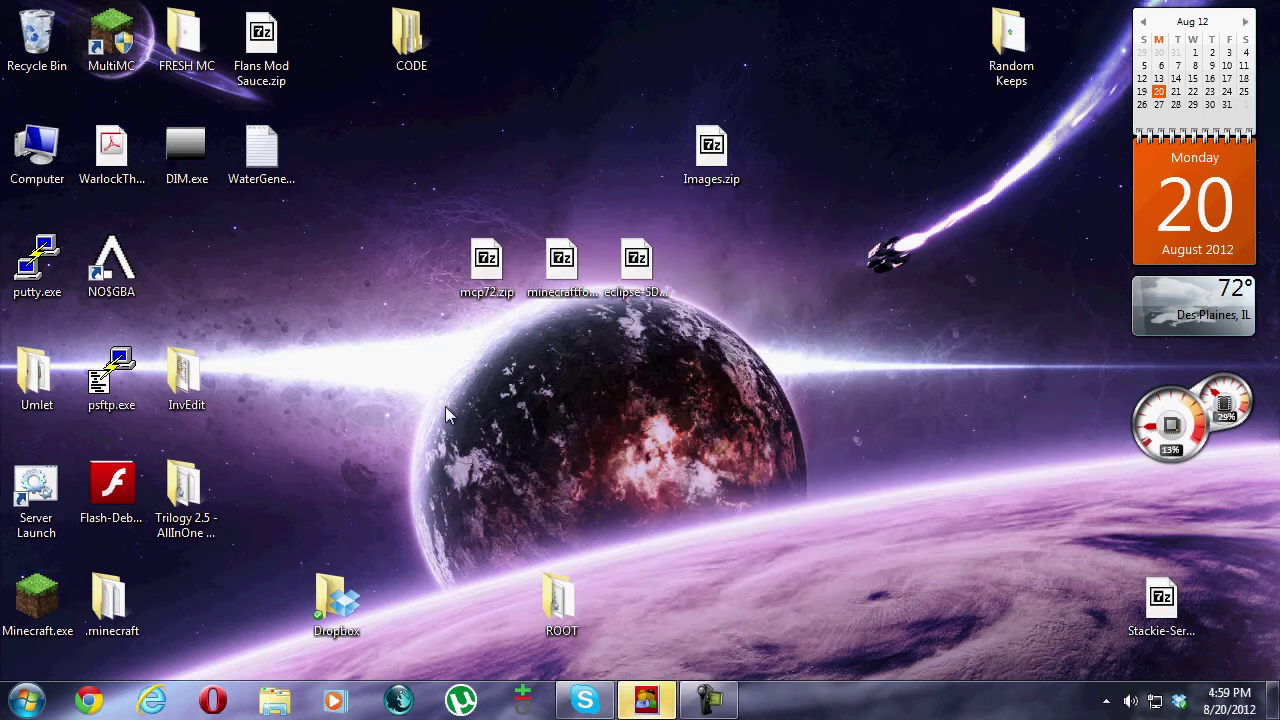
left_click(327, 308)
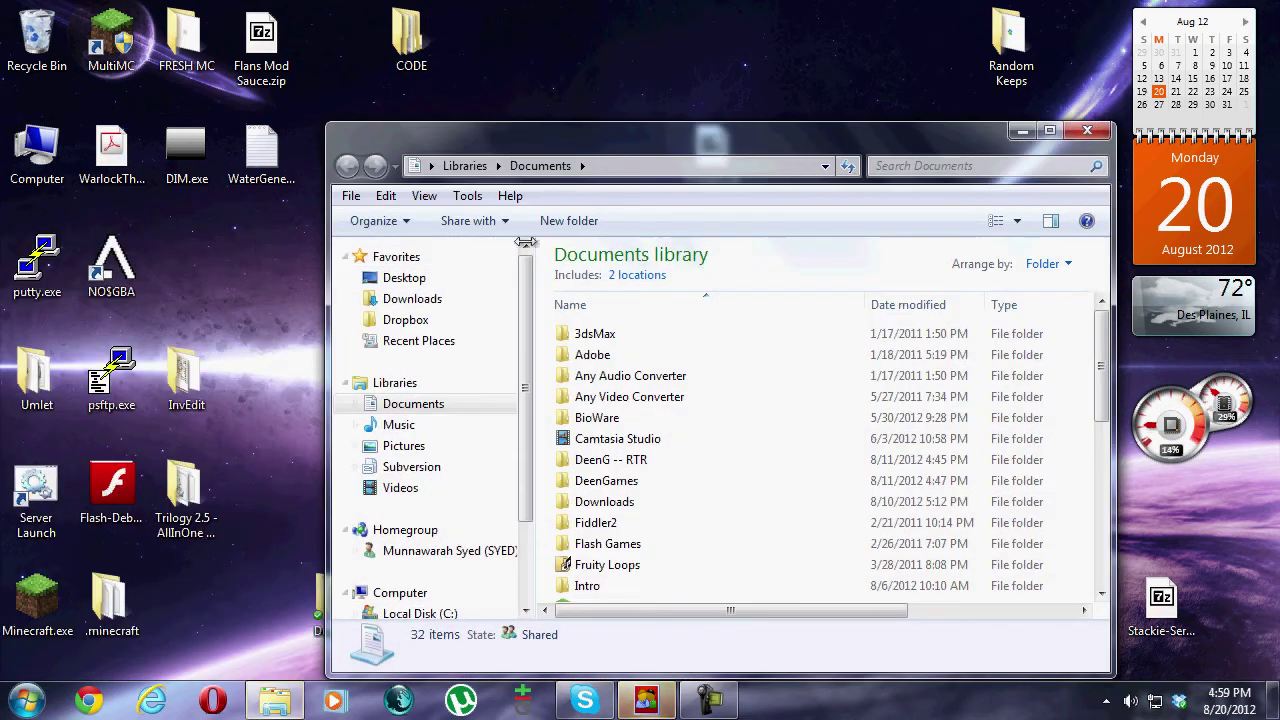
left_click(610, 485)
scroll(620, 490, "down", 5)
scroll(635, 430, "up", 2)
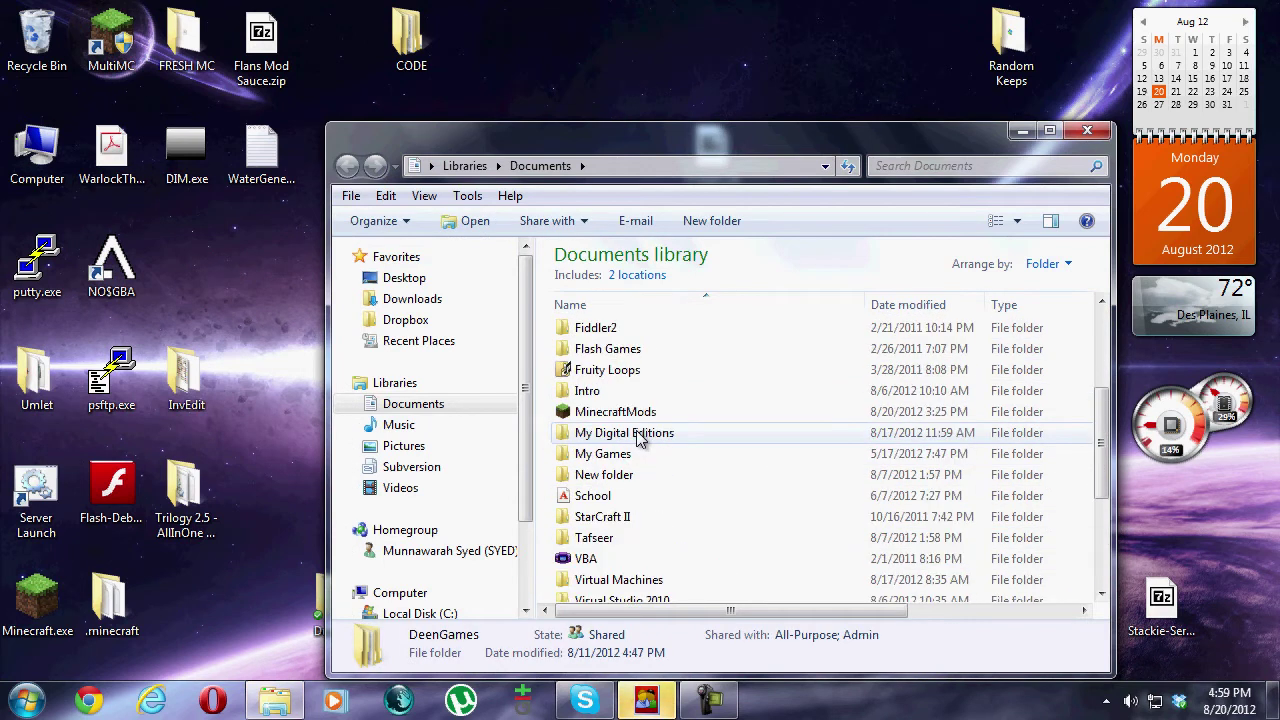
double_click(645, 418)
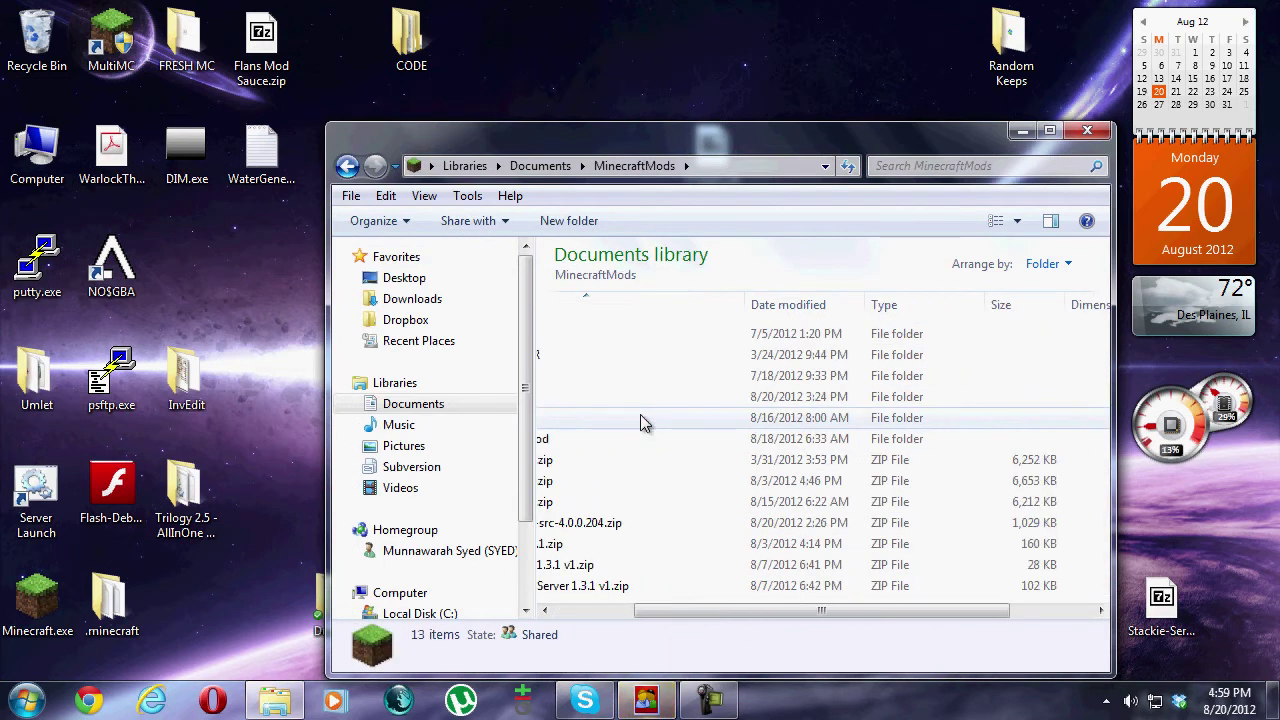
- Create a new folder named FME-Tutorial inside MinecraftMods and open it
left_click(598, 221)
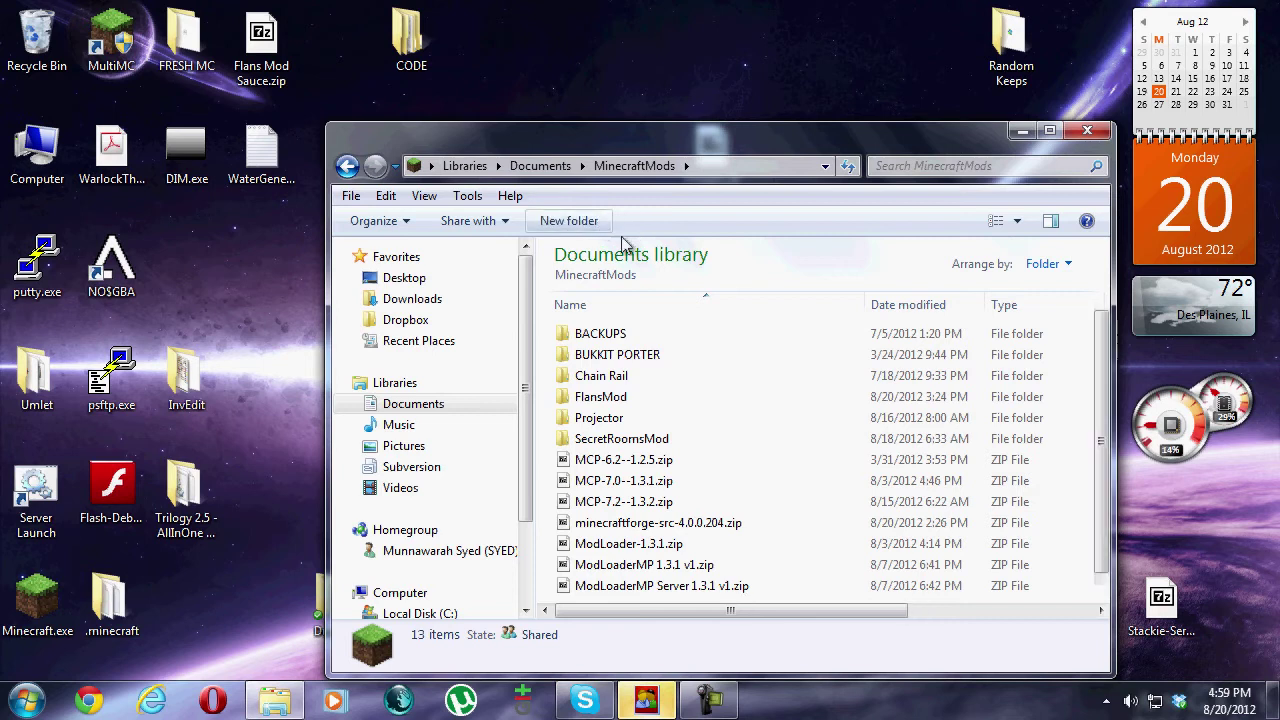
type("FM")
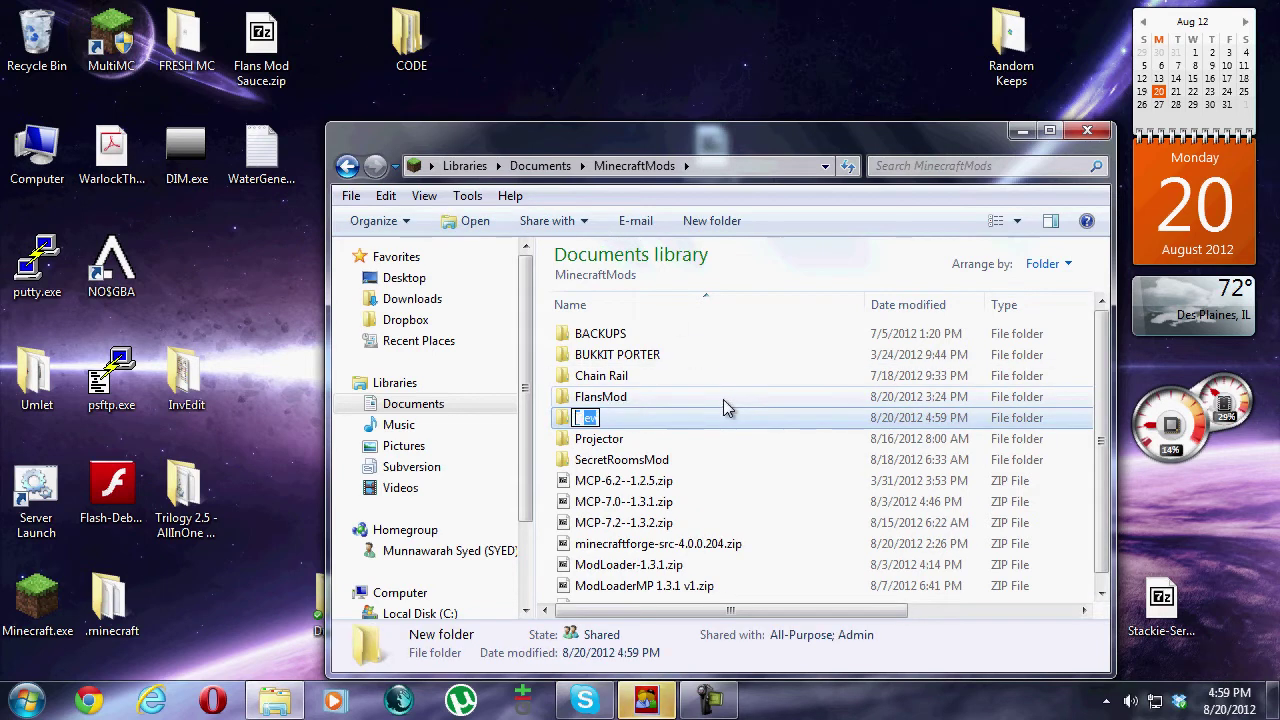
type("E-")
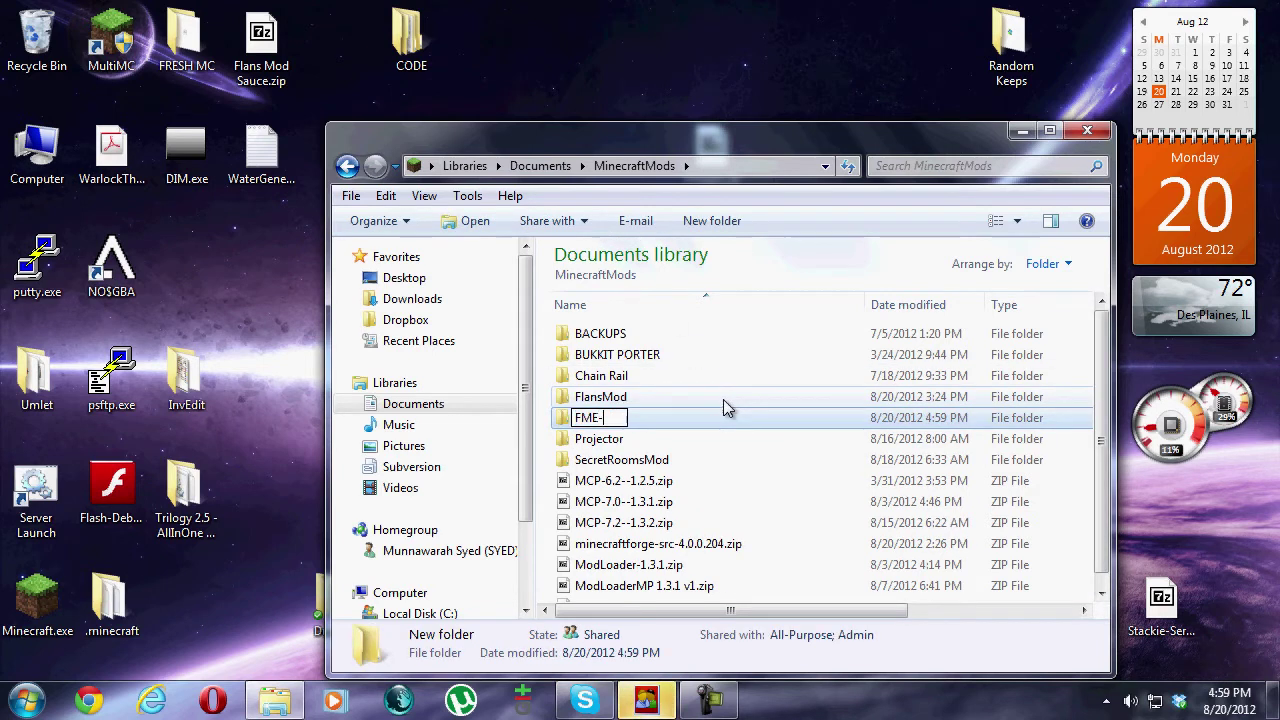
type("Turoass")
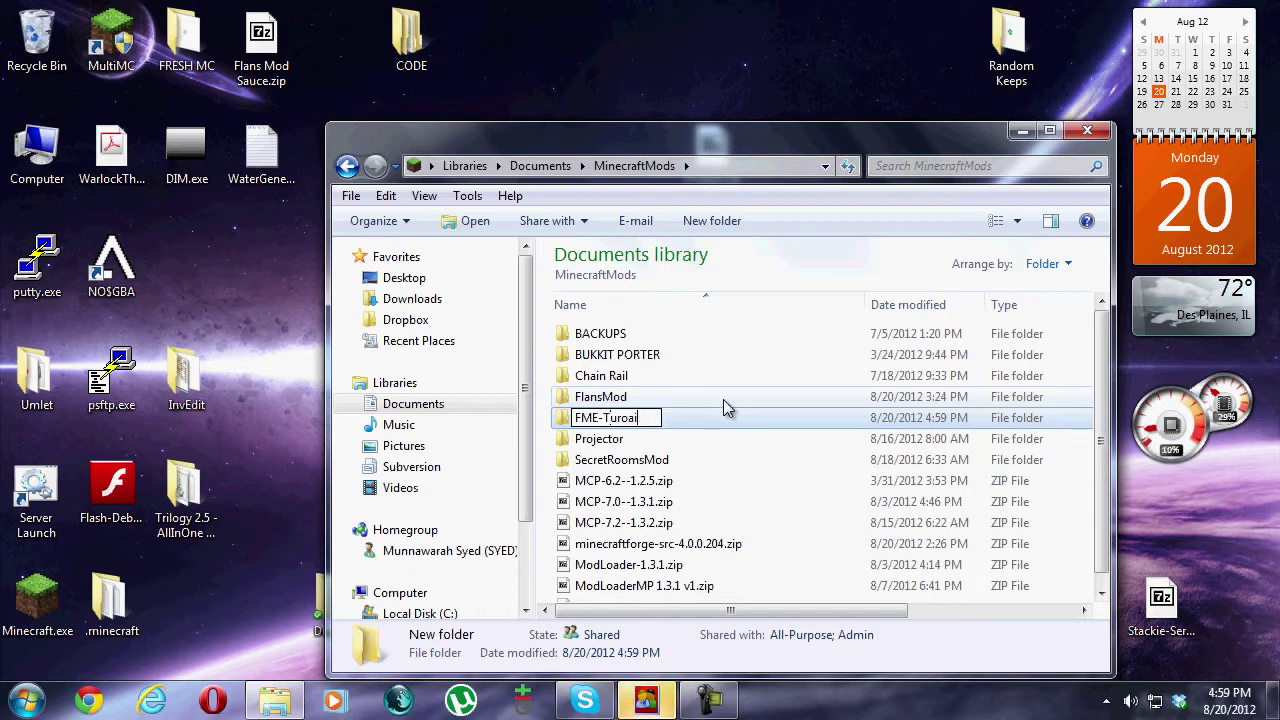
key("BackSpace")
key("BackSpace")
key("BackSpace")
type("ial")
key("Left")
key("Left")
key("Left")
key("Left")
key("Left")
type("t")
key("Delete")
key("Right")
type("r")
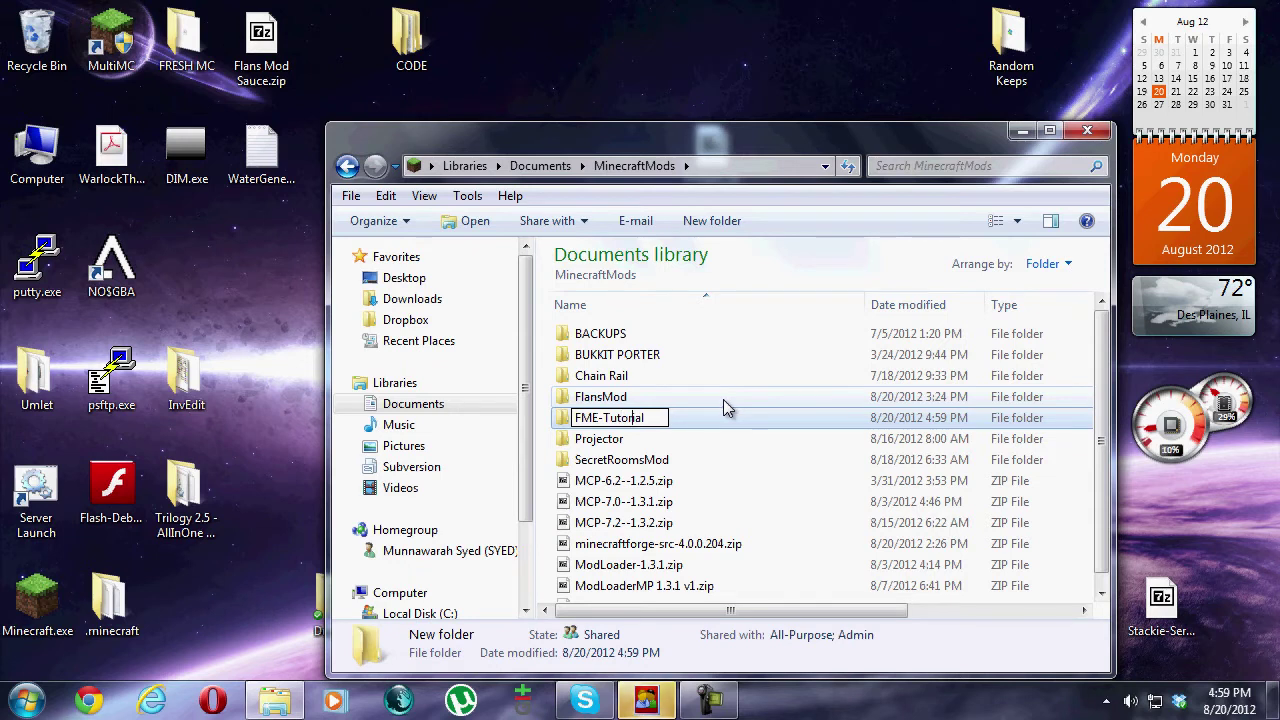
key("Return")
double_click(671, 420)
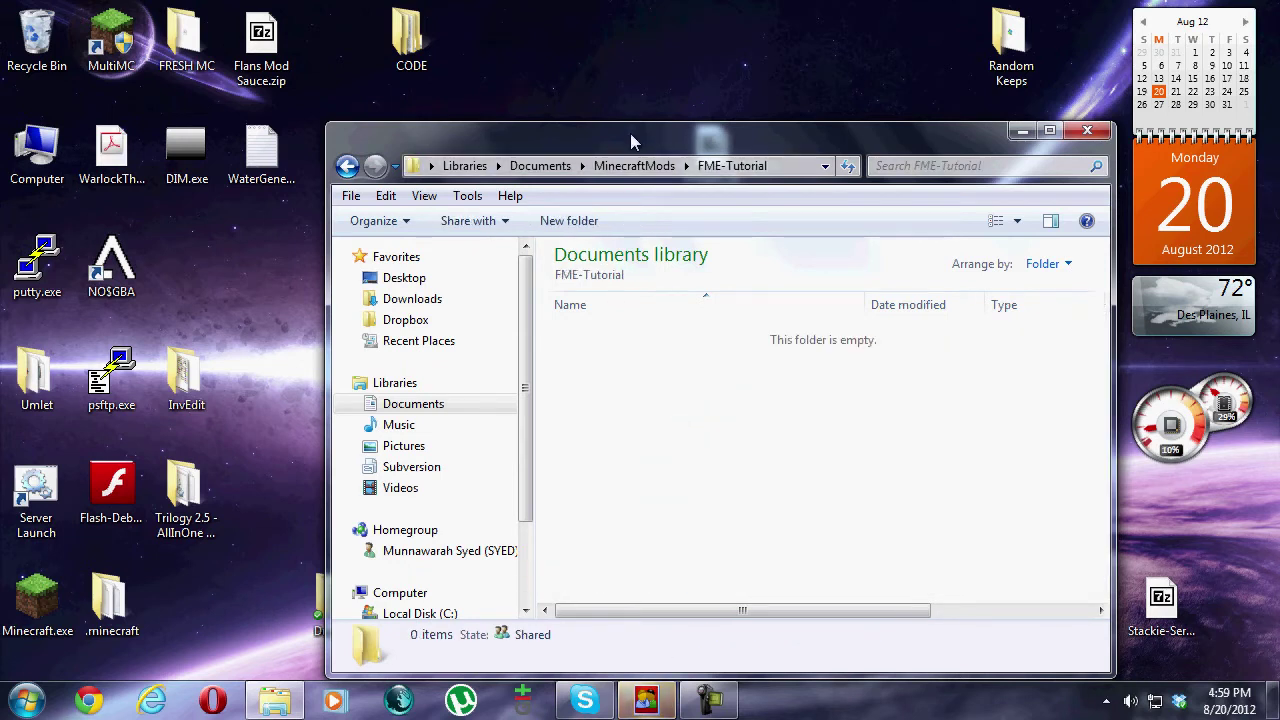
- Open mcp72.zip from the desktop and arrange its window beside the FME-Tutorial folder window
left_click_drag(630, 133, 762, 357)
left_click(487, 262)
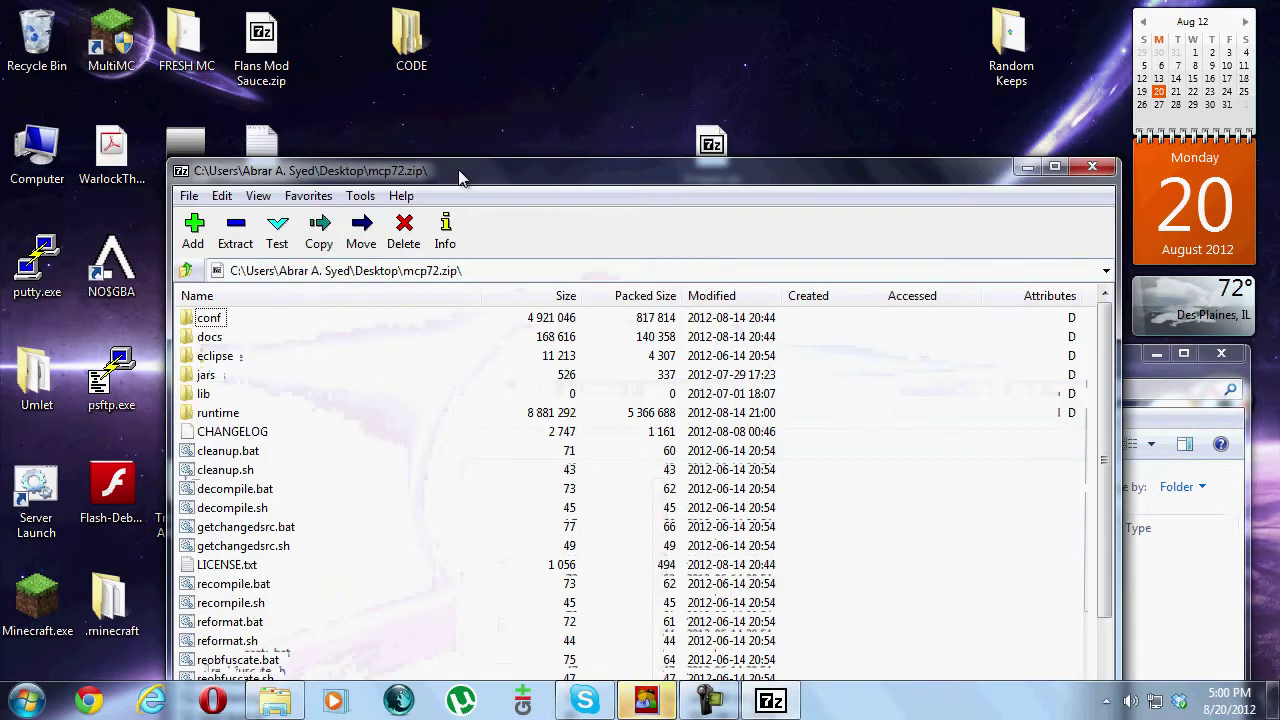
left_click_drag(459, 177, 305, 32)
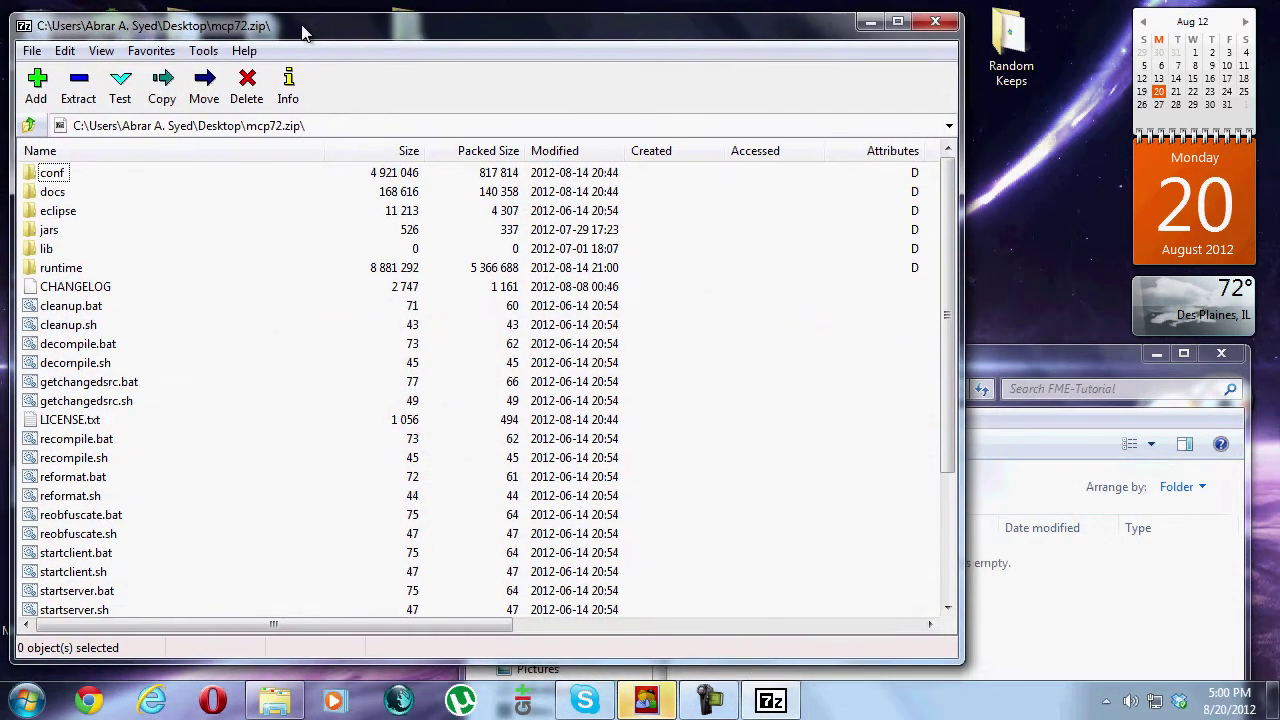
left_click_drag(1075, 360, 1096, 222)
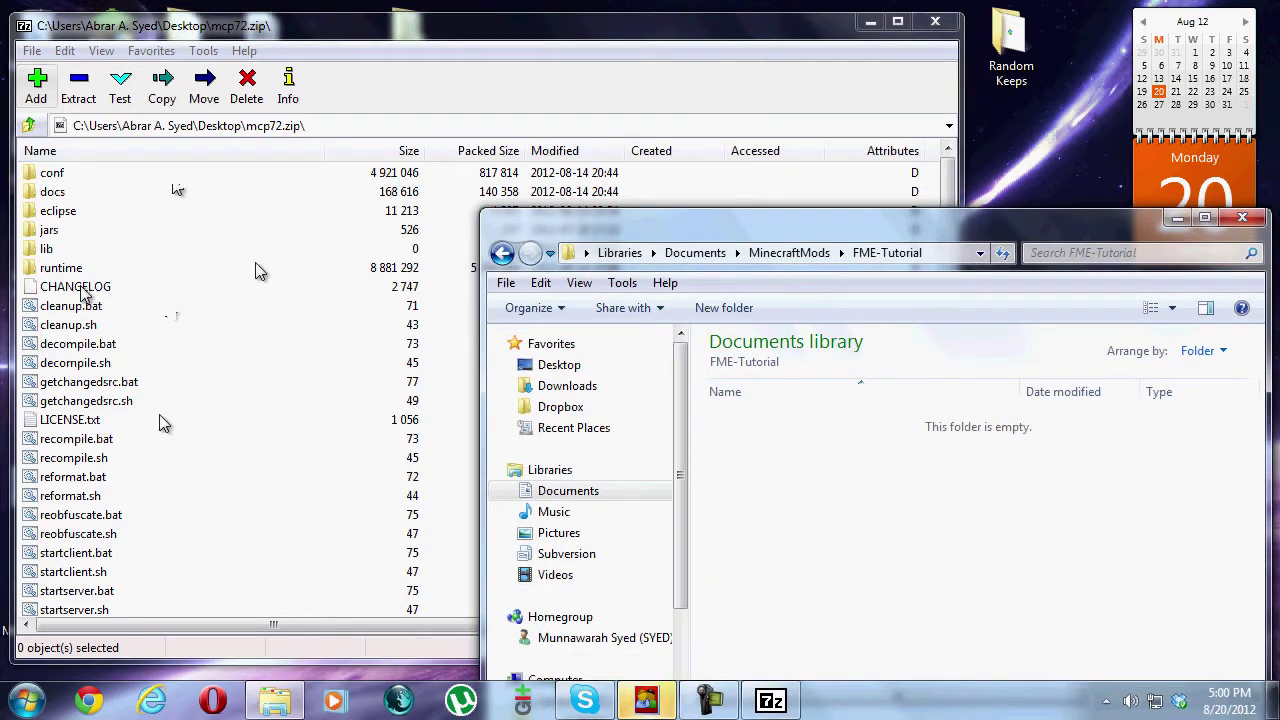
- Extract the entire contents of mcp72.zip into the FME-Tutorial folder and close the archive
left_click(87, 343)
scroll(87, 343, "down", 3)
scroll(87, 343, "up", 3)
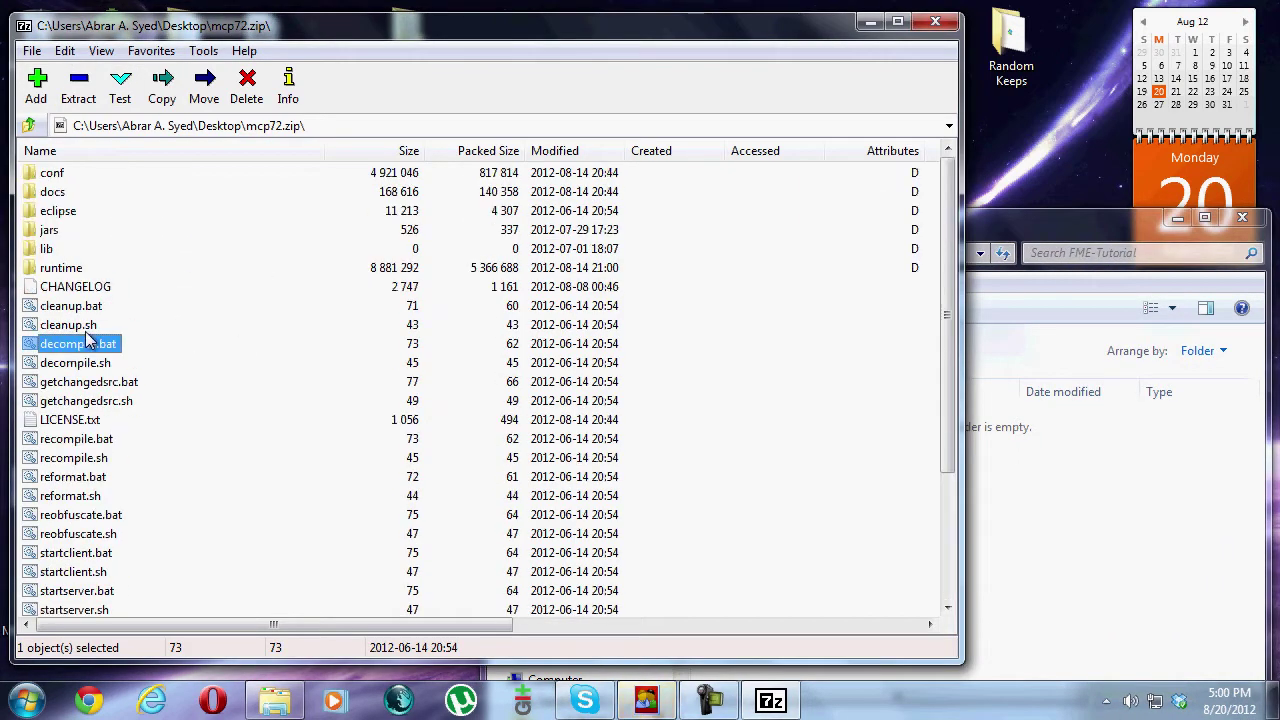
left_click(88, 443)
key("ctrl+a")
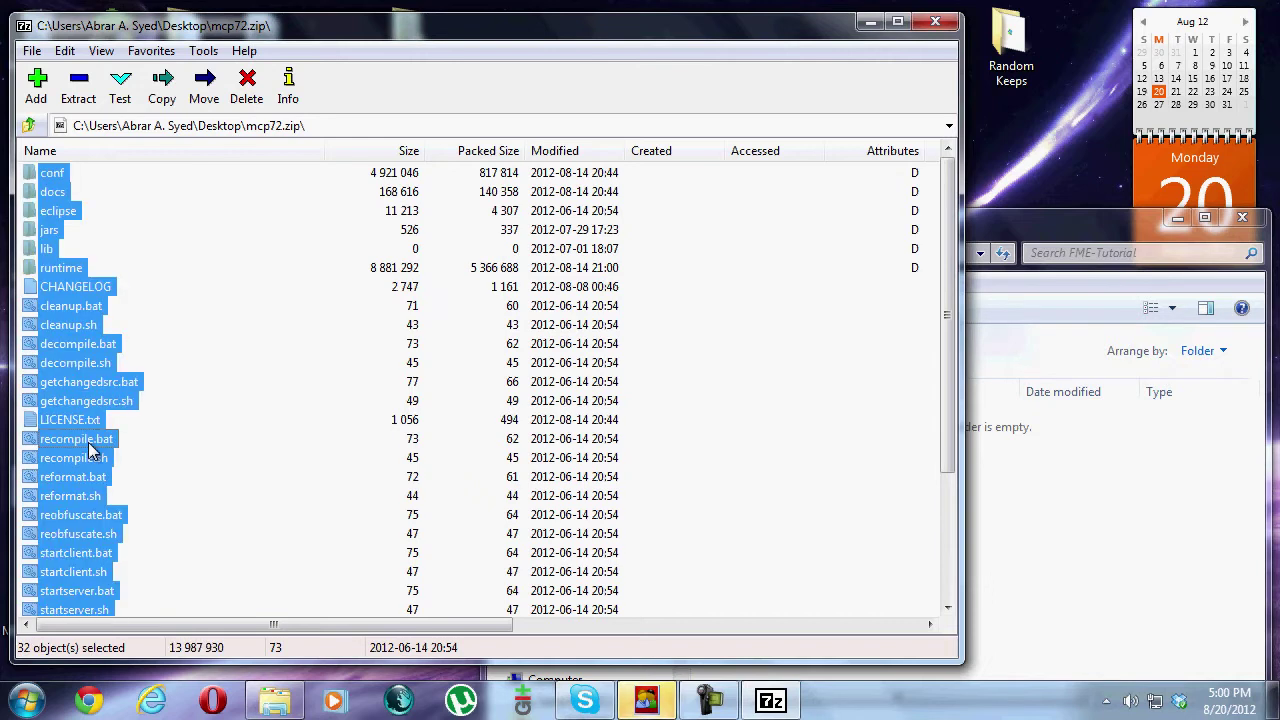
scroll(89, 447, "down", 3)
scroll(89, 452, "up", 3)
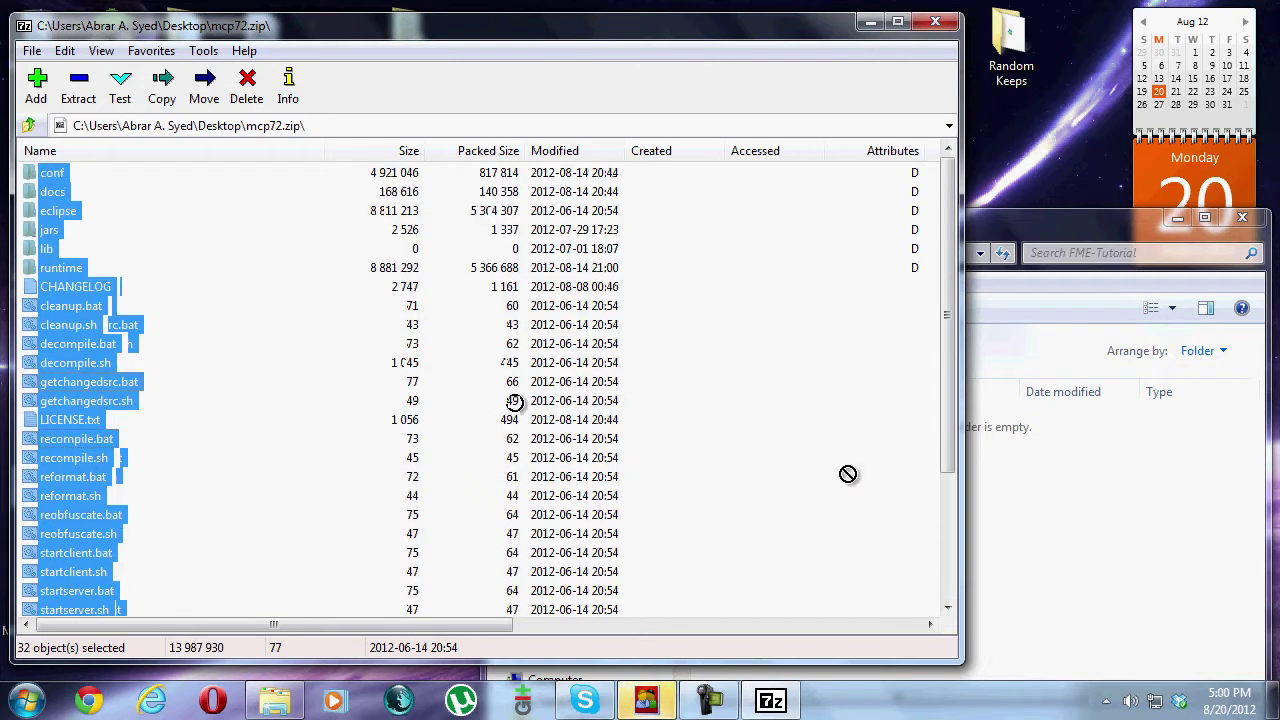
left_click_drag(848, 474, 1040, 513)
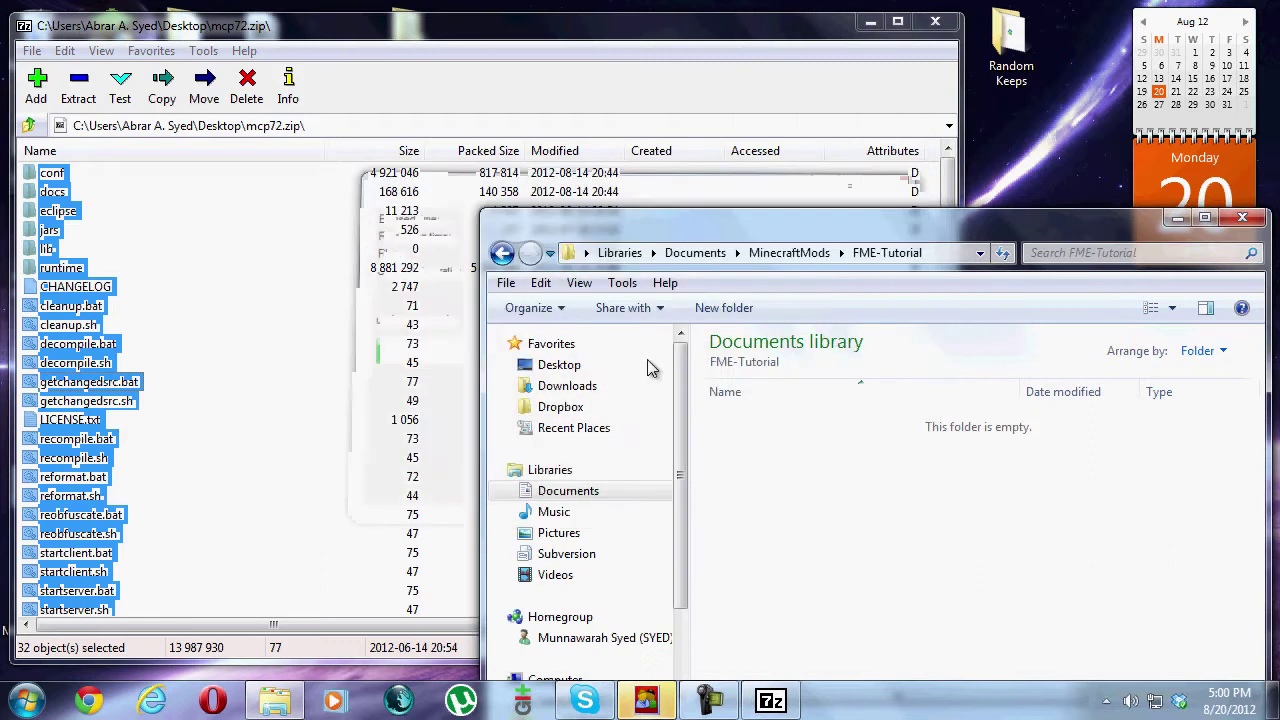
left_click(937, 24)
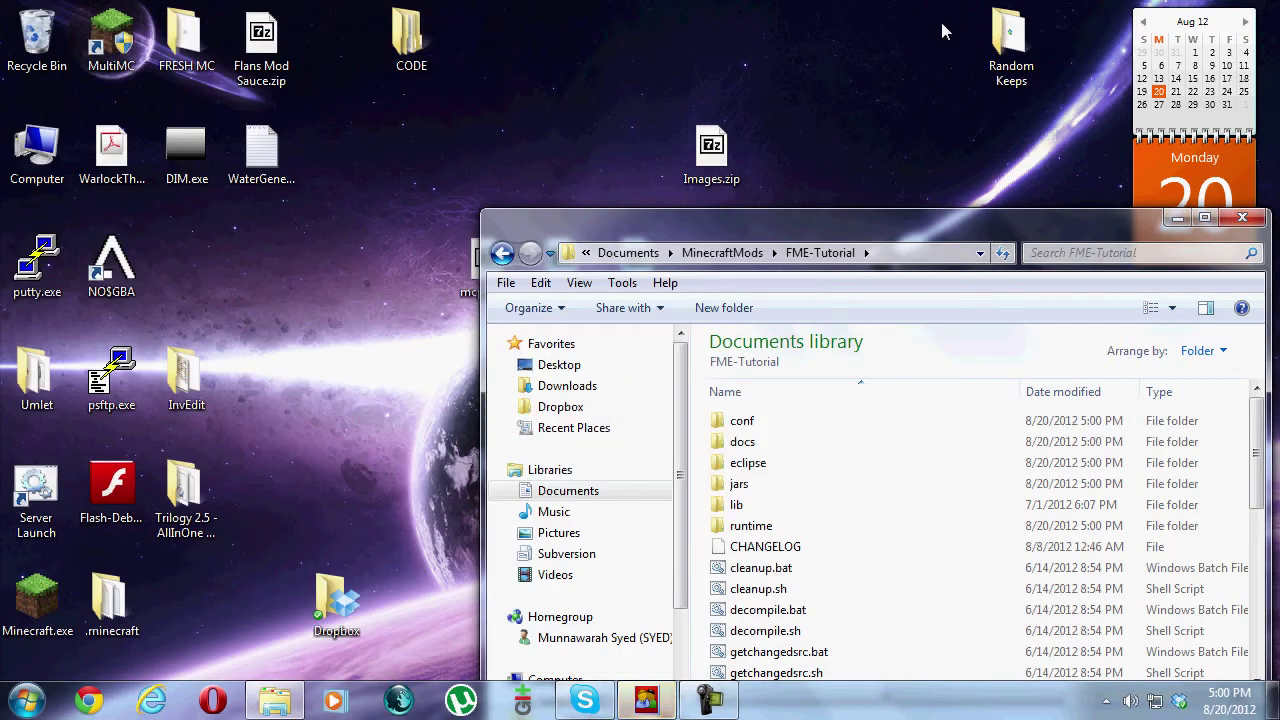
- Open minecraftforge-src-4.0.0.204.zip from the desktop and bring the FME-Tutorial folder window up beside it
left_click_drag(490, 219, 486, 342)
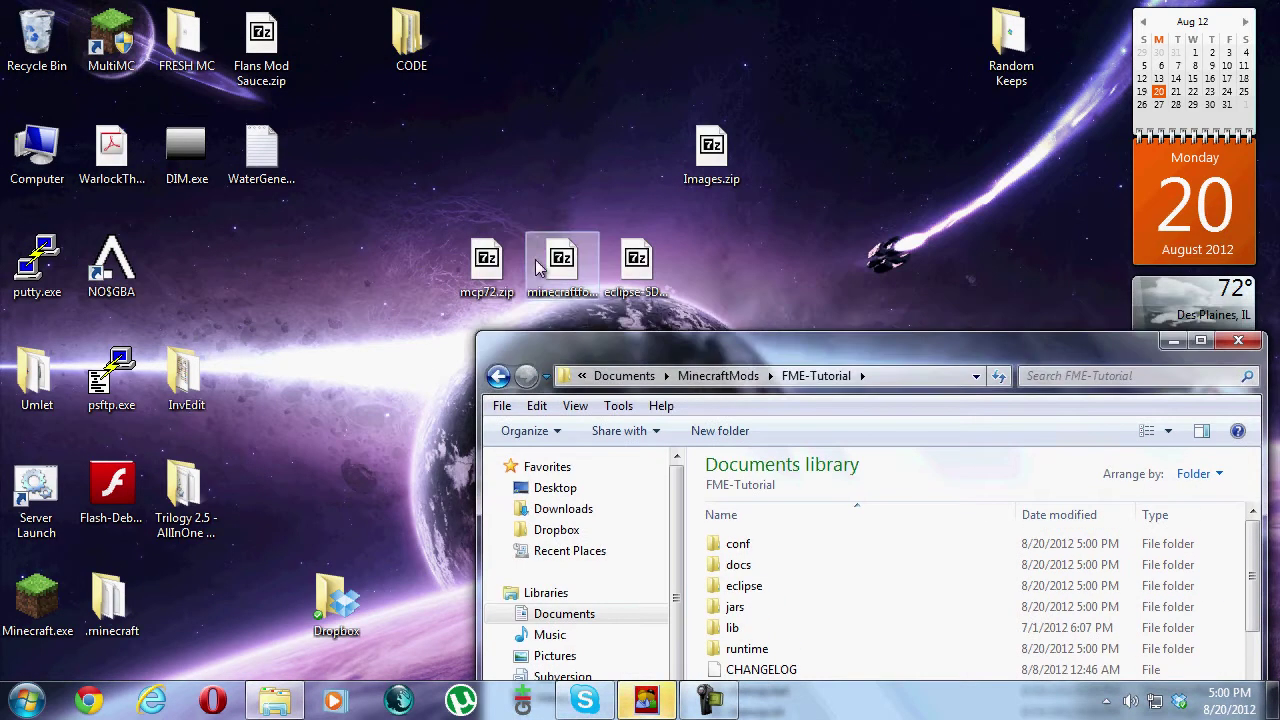
left_click_drag(537, 265, 560, 128)
left_click_drag(670, 341, 352, 264)
double_click(337, 263)
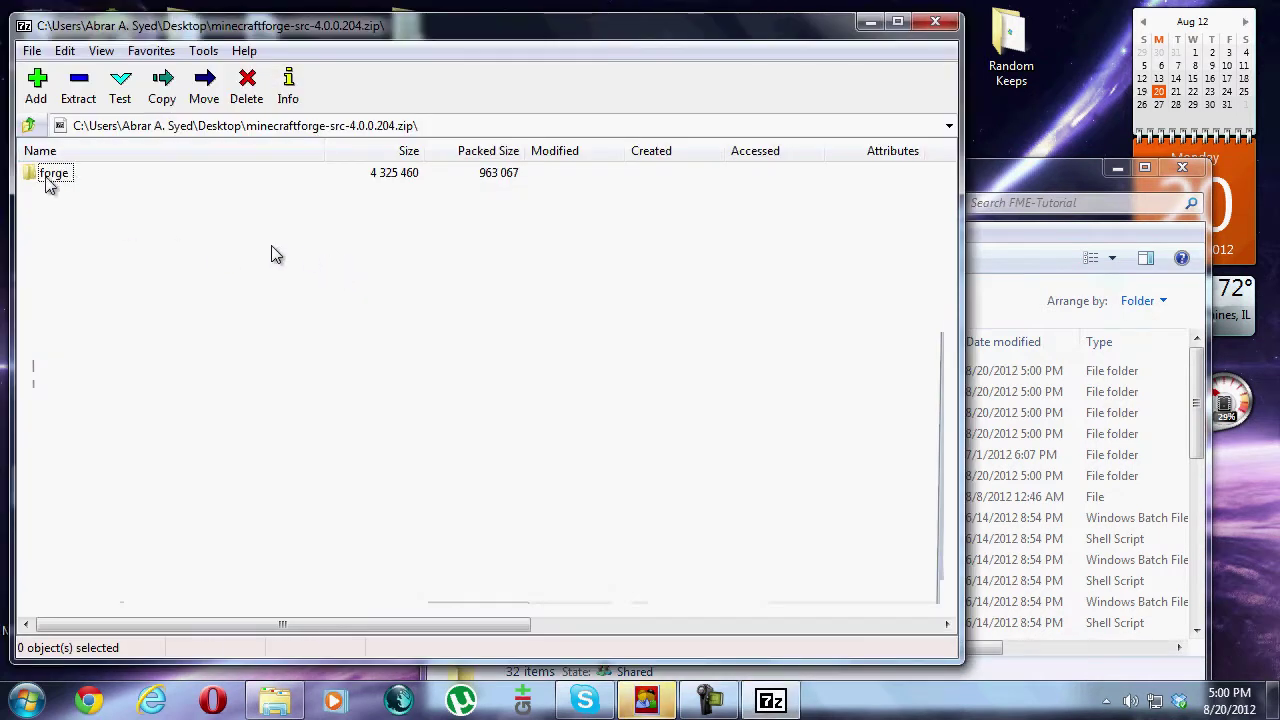
left_click(48, 176)
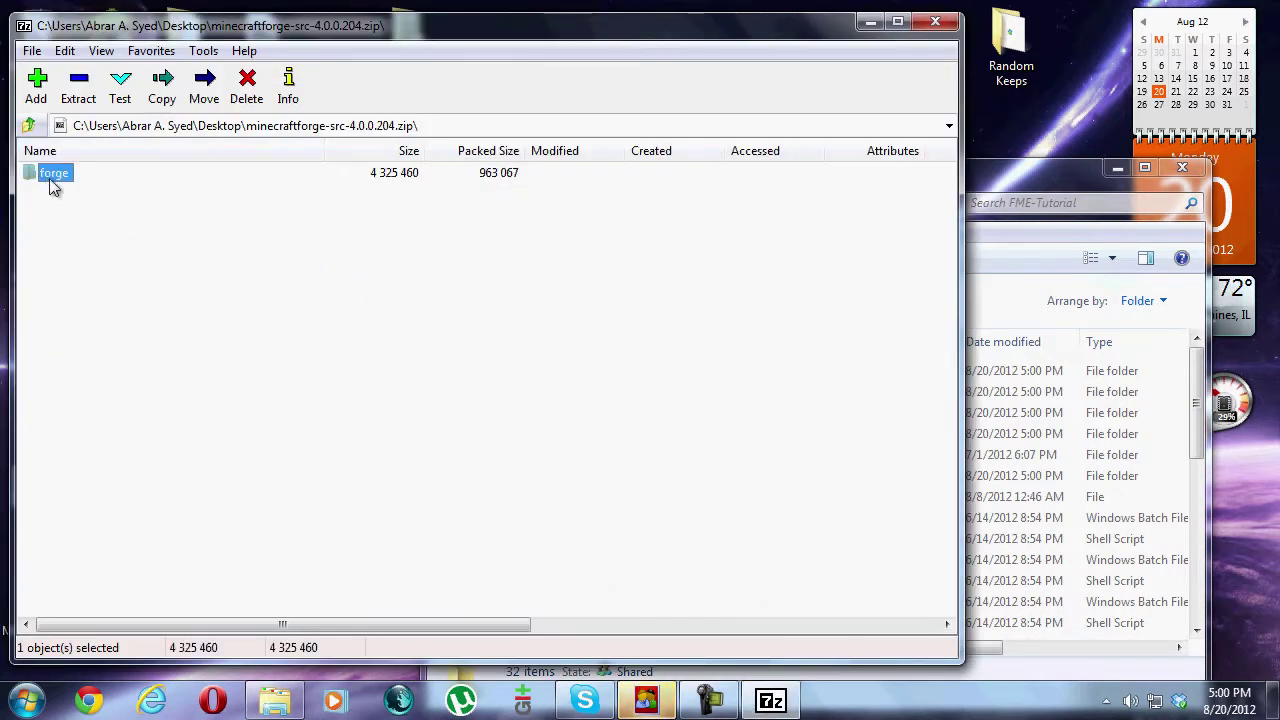
key("alt+Tab")
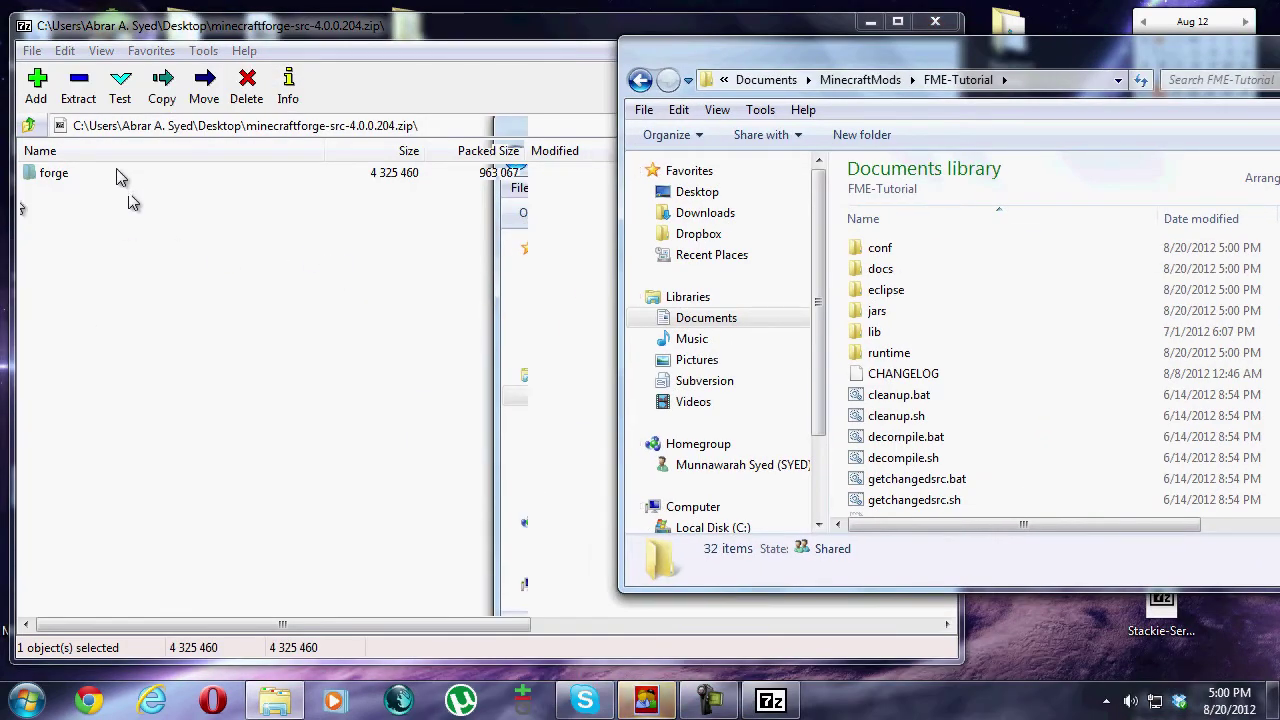
- Extract the forge folder from the Forge archive into FME-Tutorial, refresh the folder view and close the archive
left_click_drag(60, 173, 1042, 412)
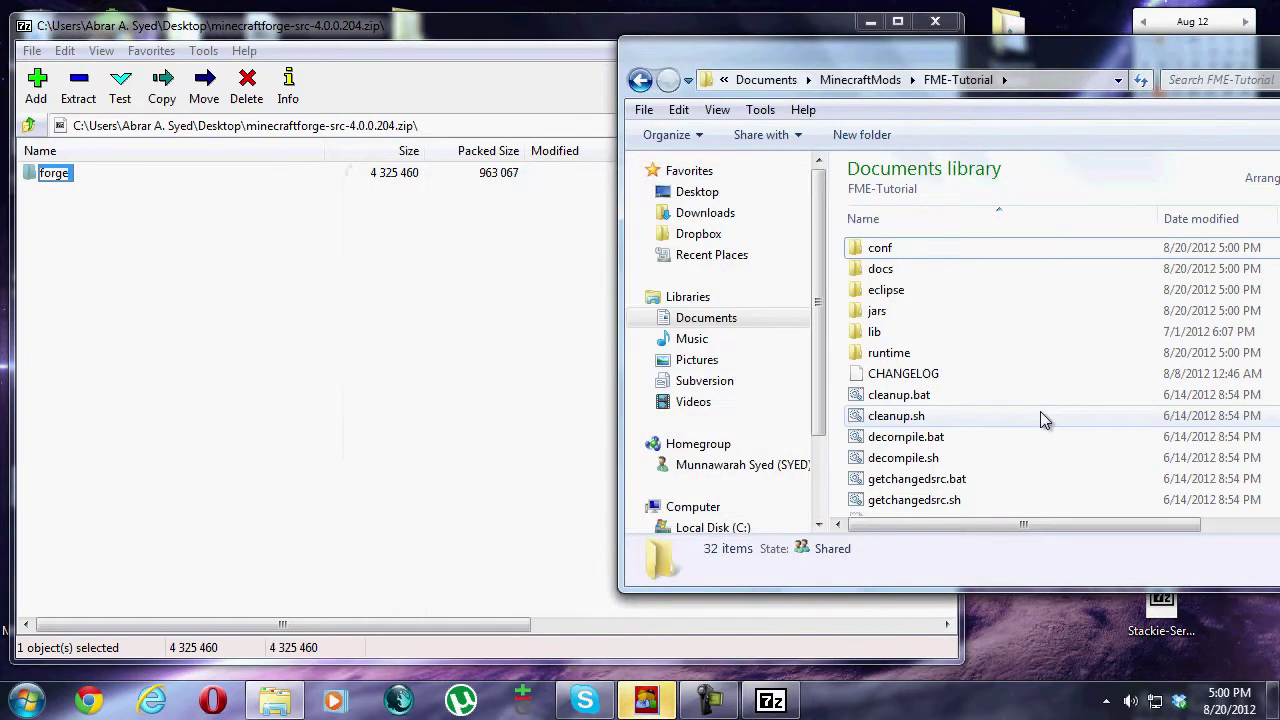
right_click(840, 353)
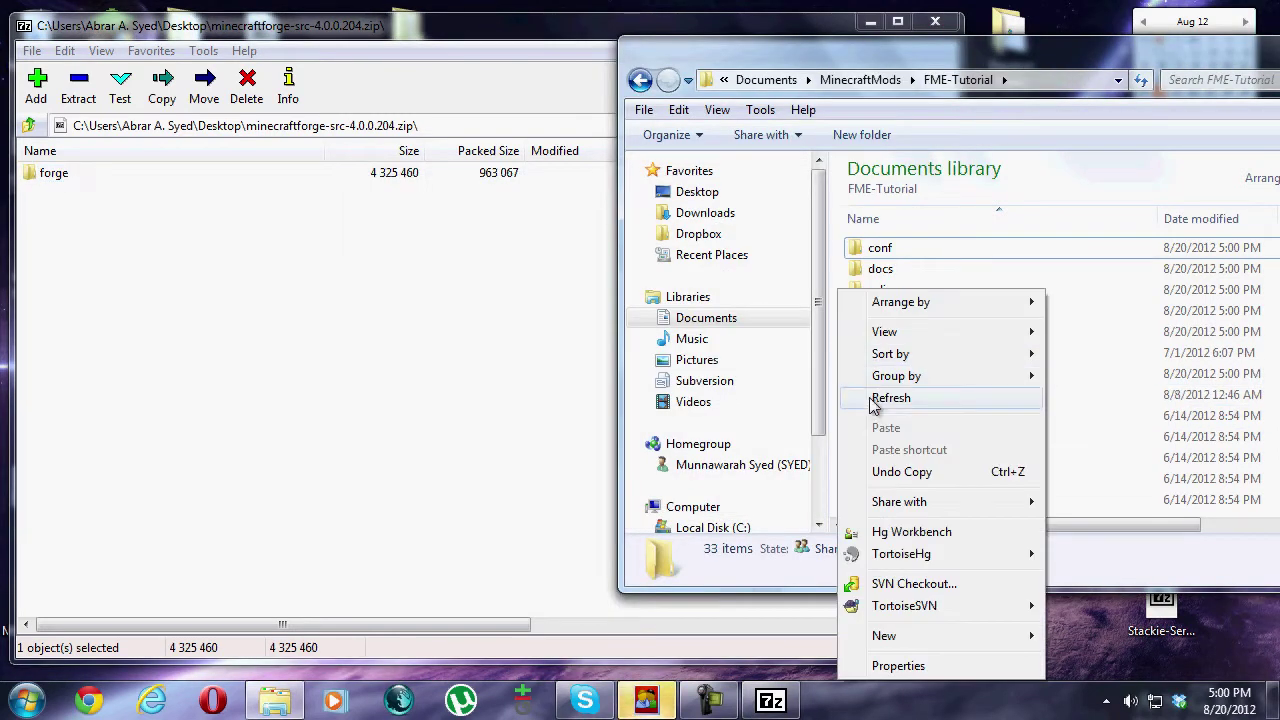
left_click(871, 400)
left_click(918, 312)
left_click(479, 57)
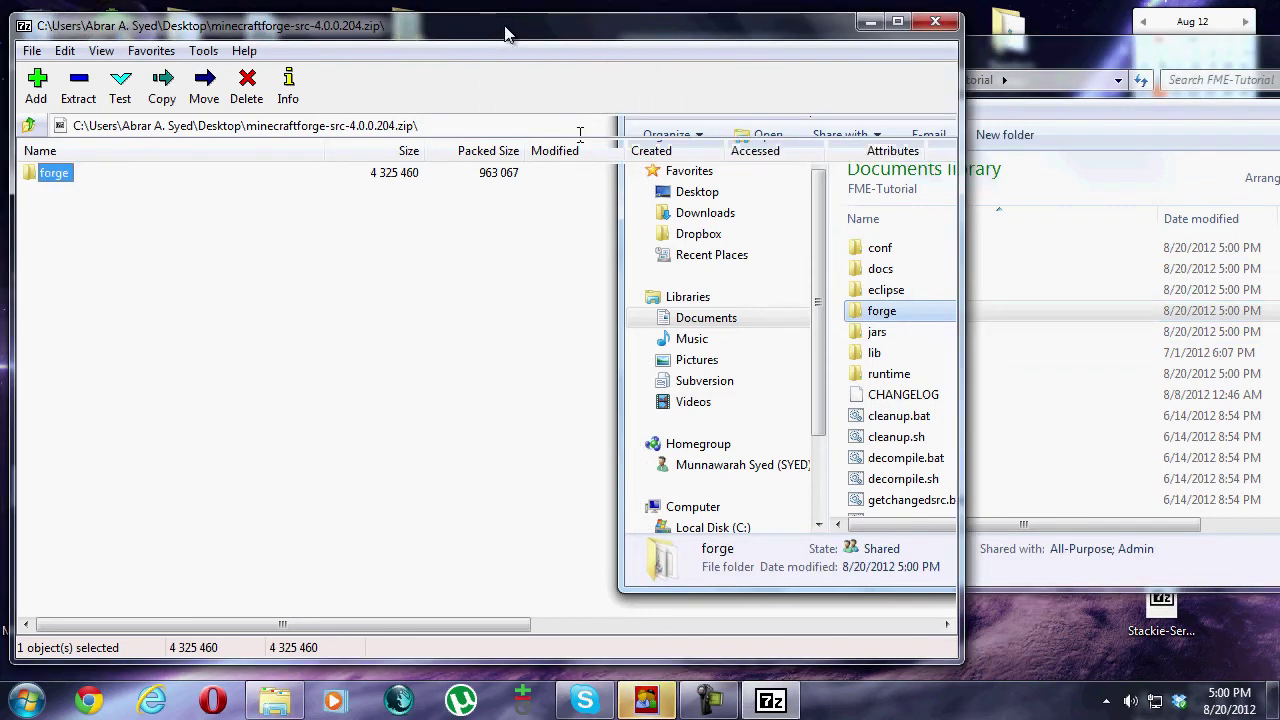
left_click(935, 21)
- Move the folder window clear of the desktop icons and place the Forge and MCP archives below the Random Keeps folder
left_click_drag(928, 75, 638, 366)
left_click_drag(636, 262, 486, 160)
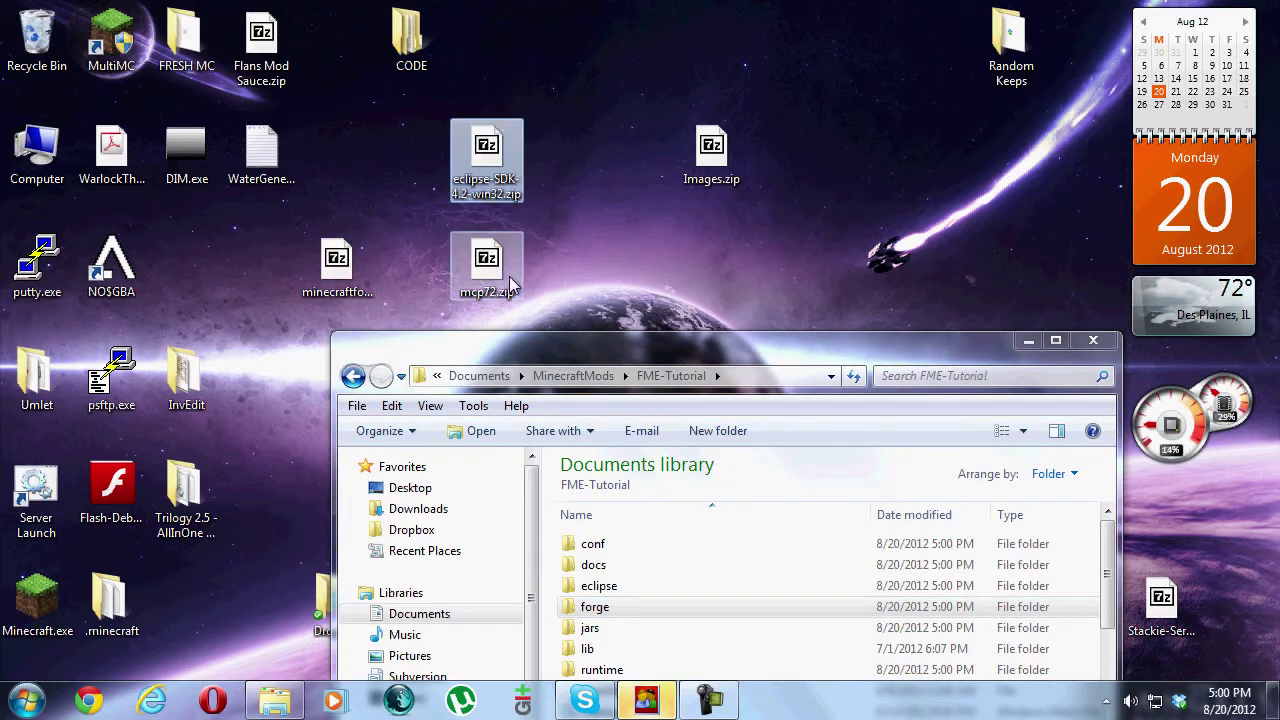
left_click_drag(509, 276, 1015, 168)
left_click_drag(262, 268, 1018, 258)
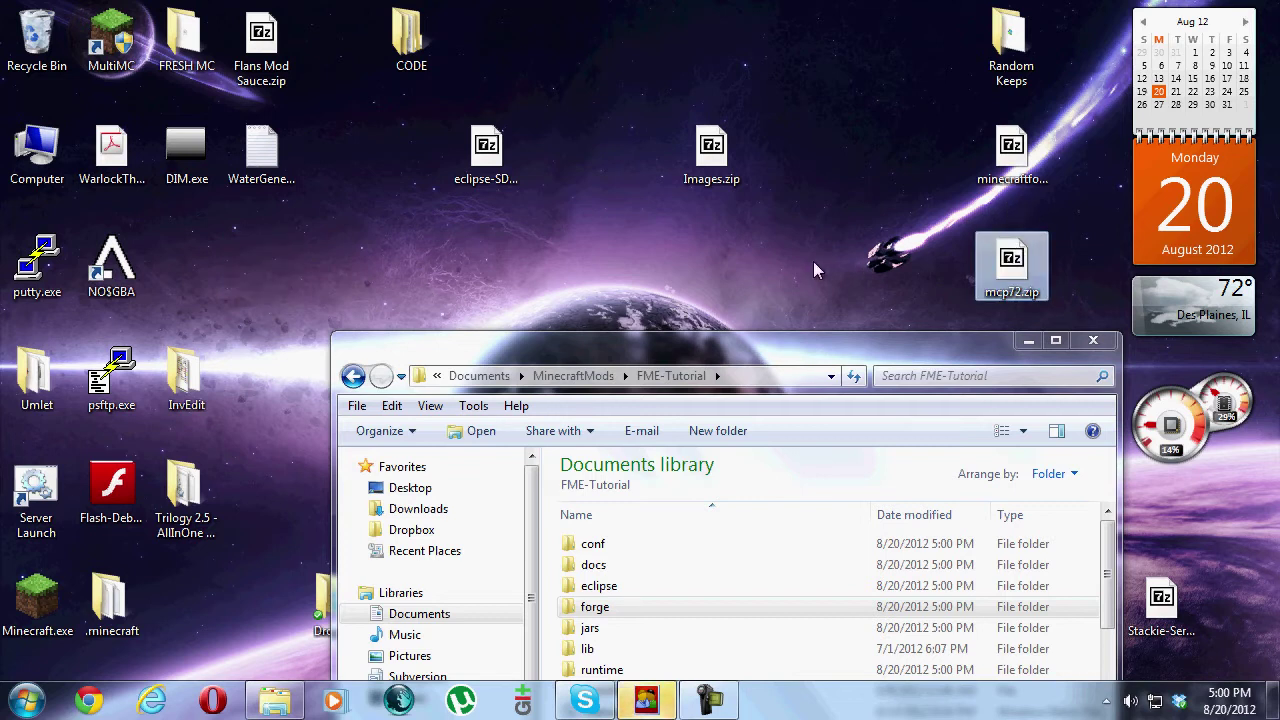
- Open eclipse-SDK-4.2-win32.zip and extract its eclipse folder to the desktop beside the archive
left_click(486, 165)
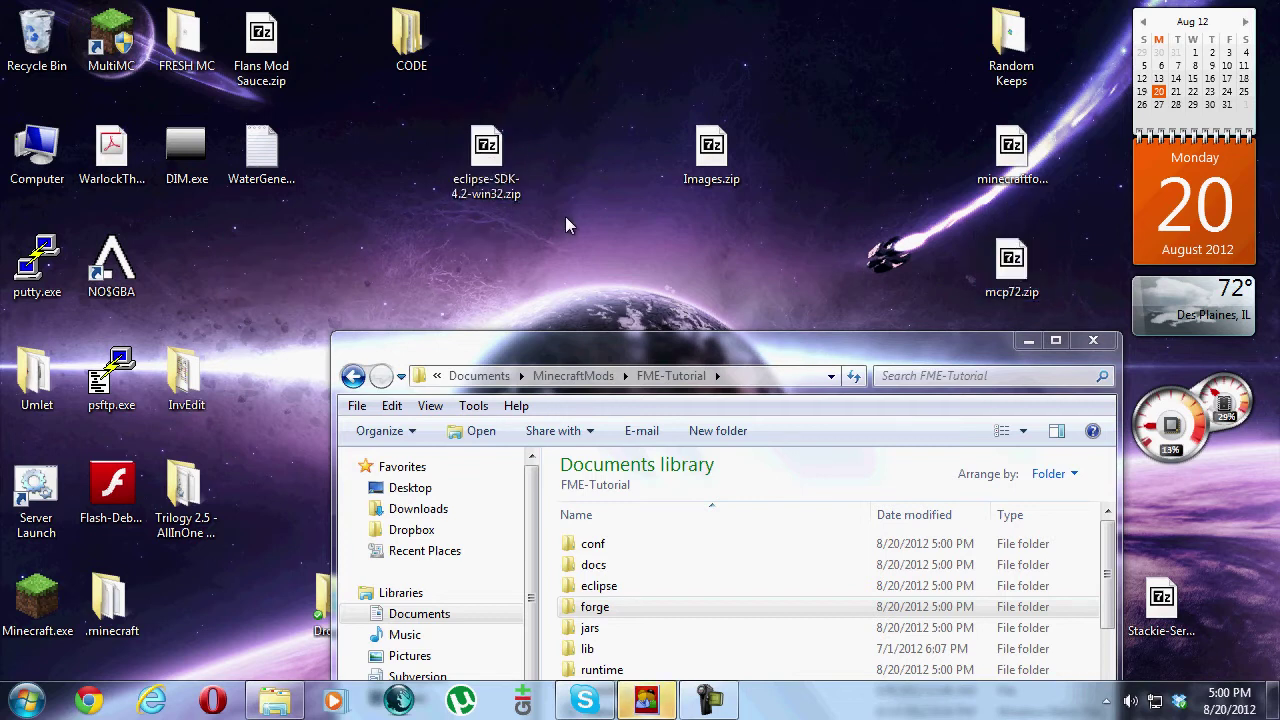
right_click(537, 143)
left_click(585, 200)
double_click(472, 162)
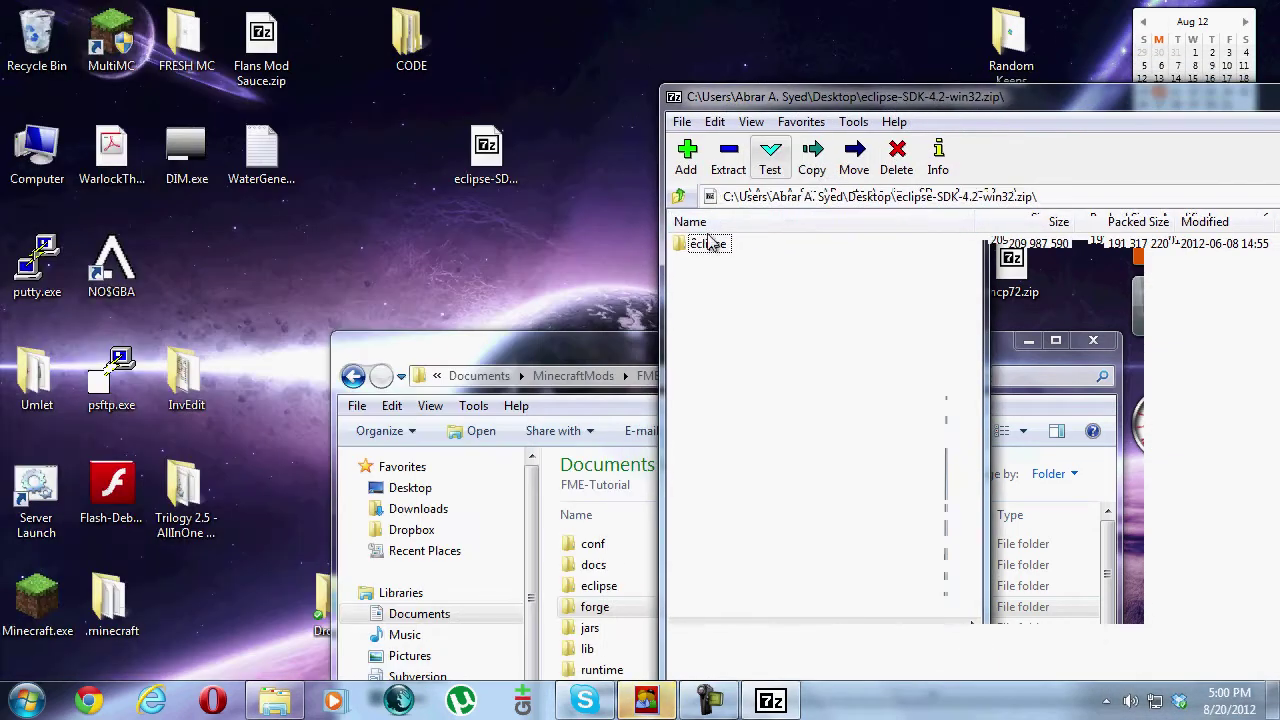
left_click_drag(708, 244, 581, 142)
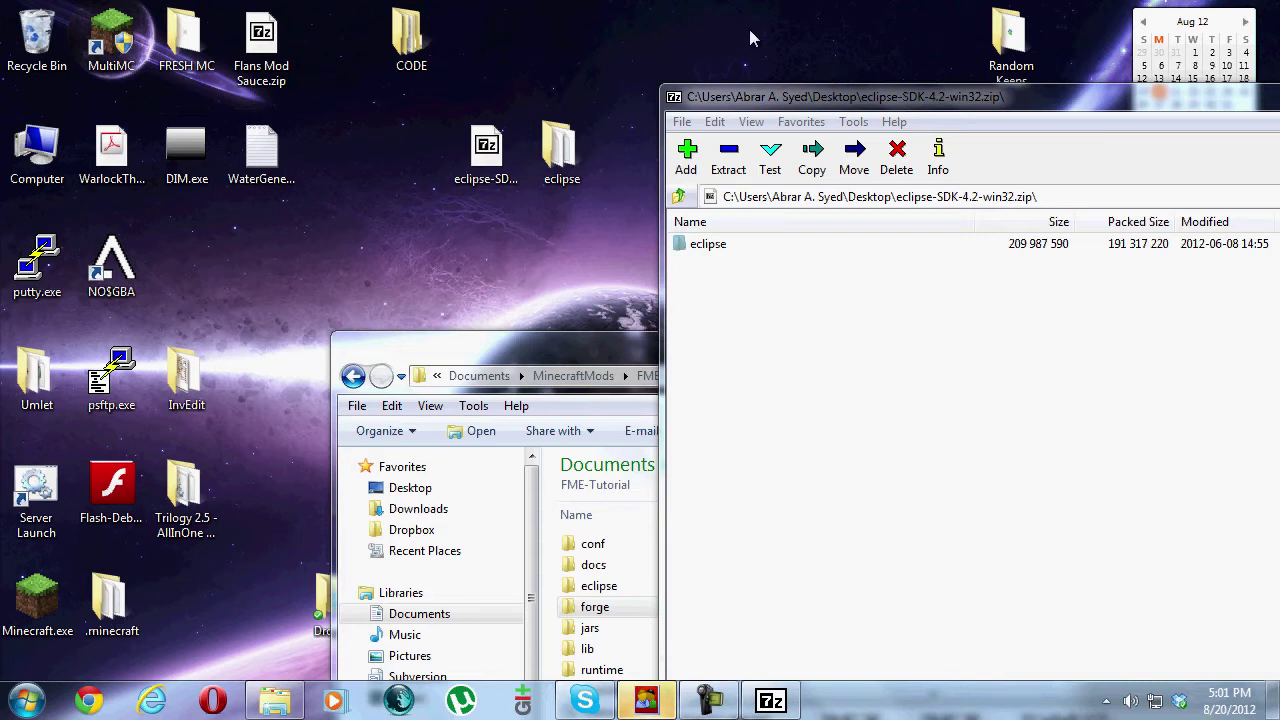
- Close the Eclipse archive and delete eclipse-SDK-4.2-win32.zip from the desktop
left_click(500, 160)
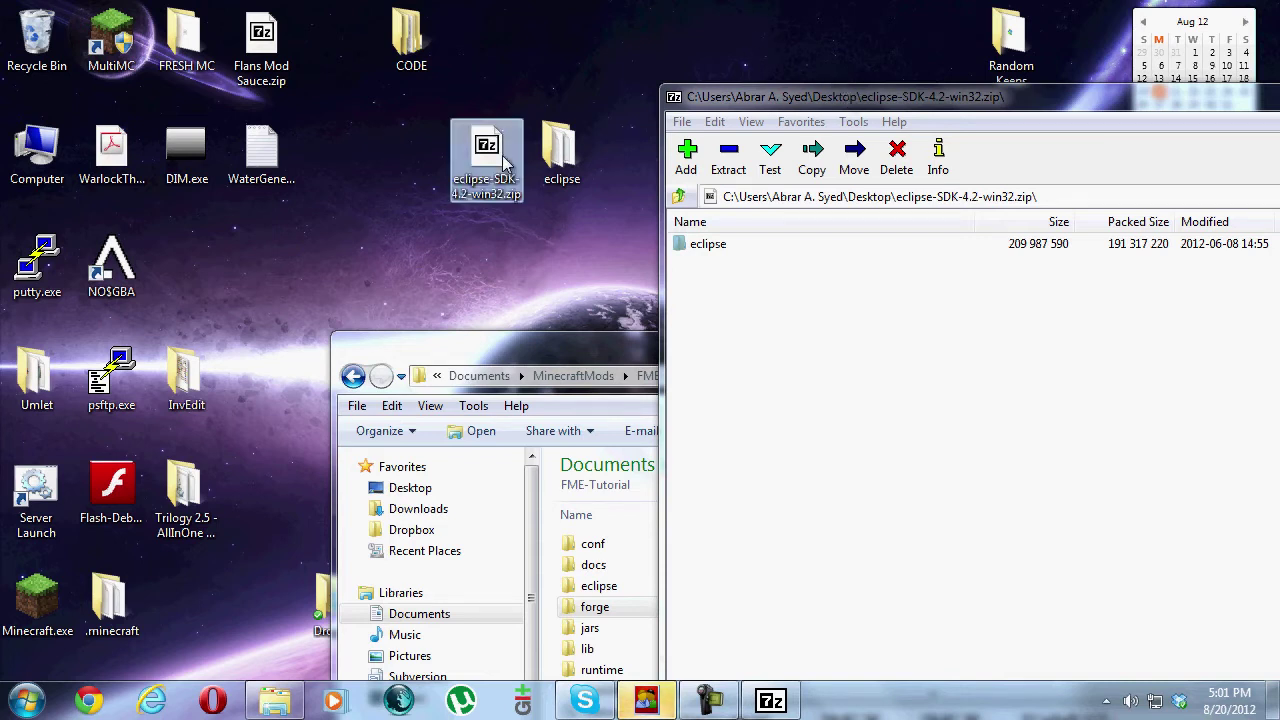
double_click(505, 163)
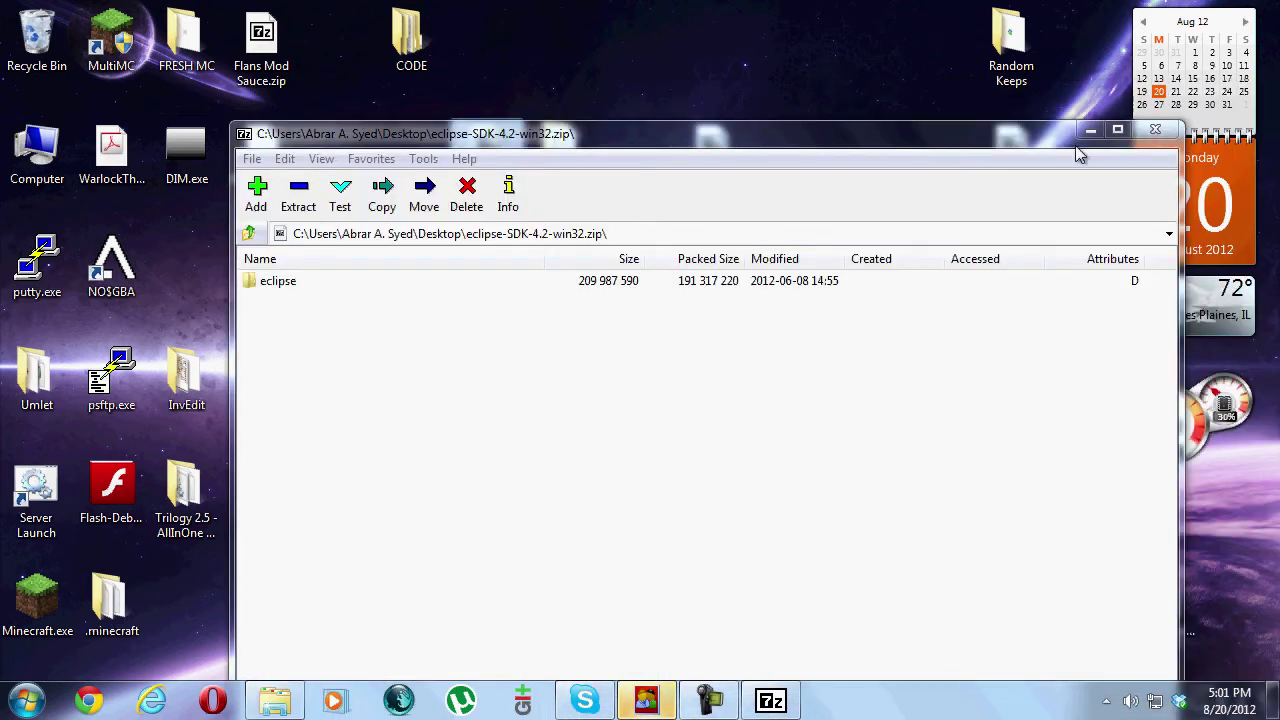
left_click(1155, 129)
left_click(470, 178)
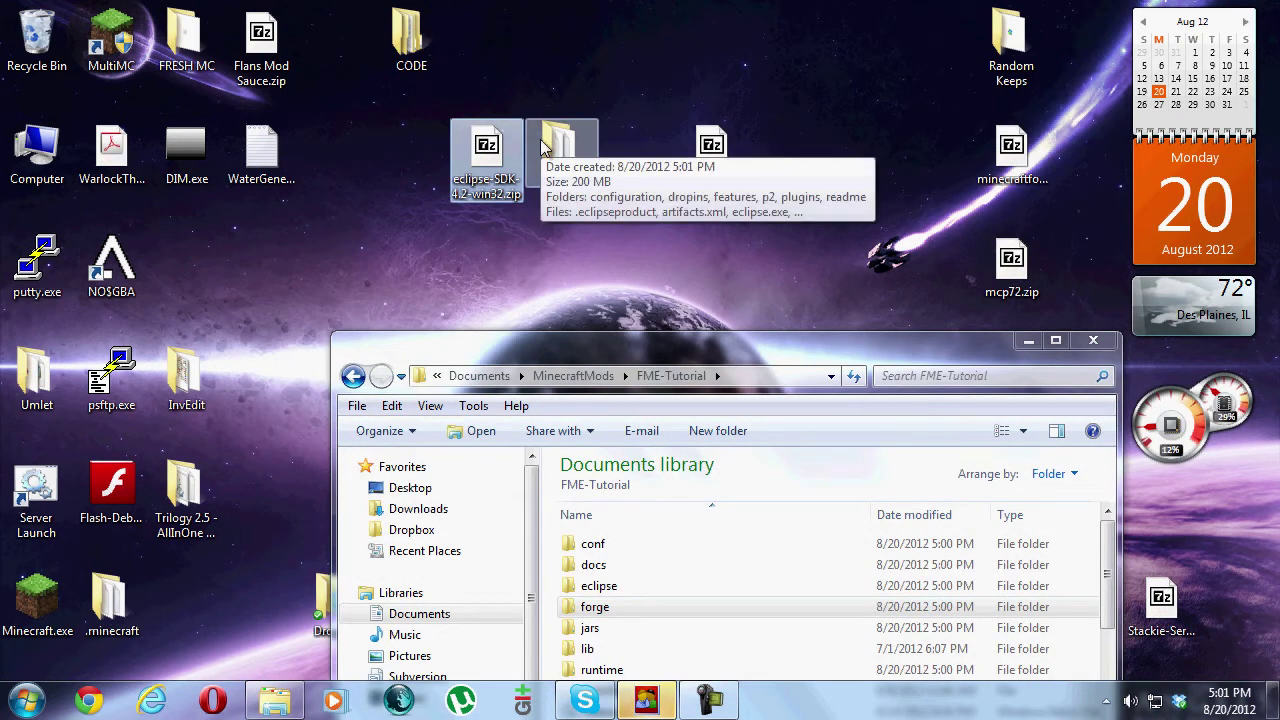
key("Delete")
key("Return")
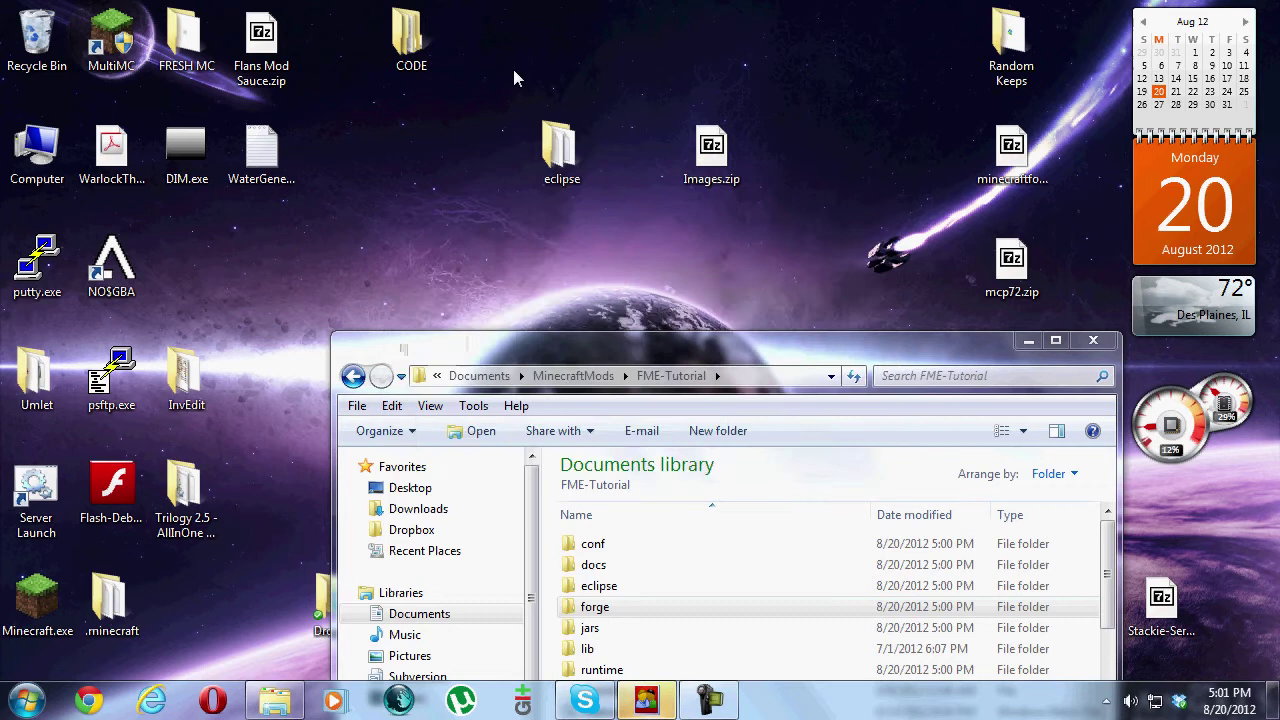
- Open the extracted eclipse folder on the desktop, locate eclipse.exe and close the folder window
double_click(562, 150)
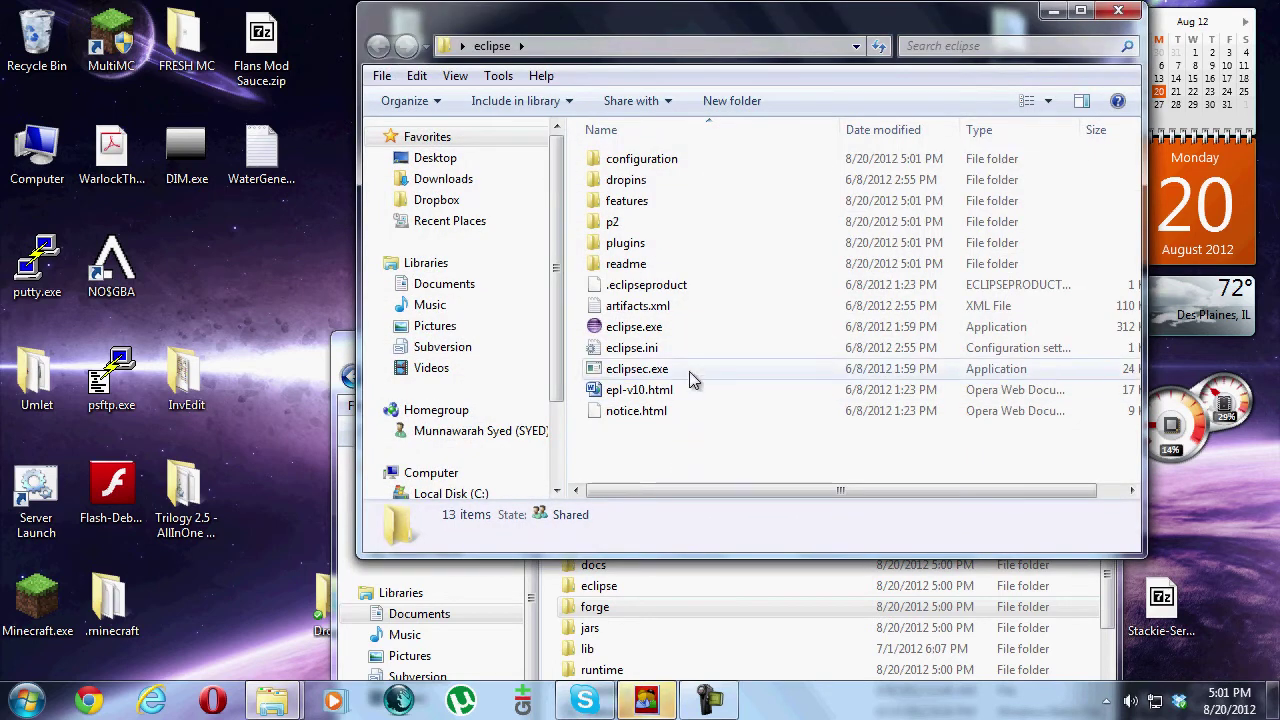
left_click(687, 334)
left_click(712, 456)
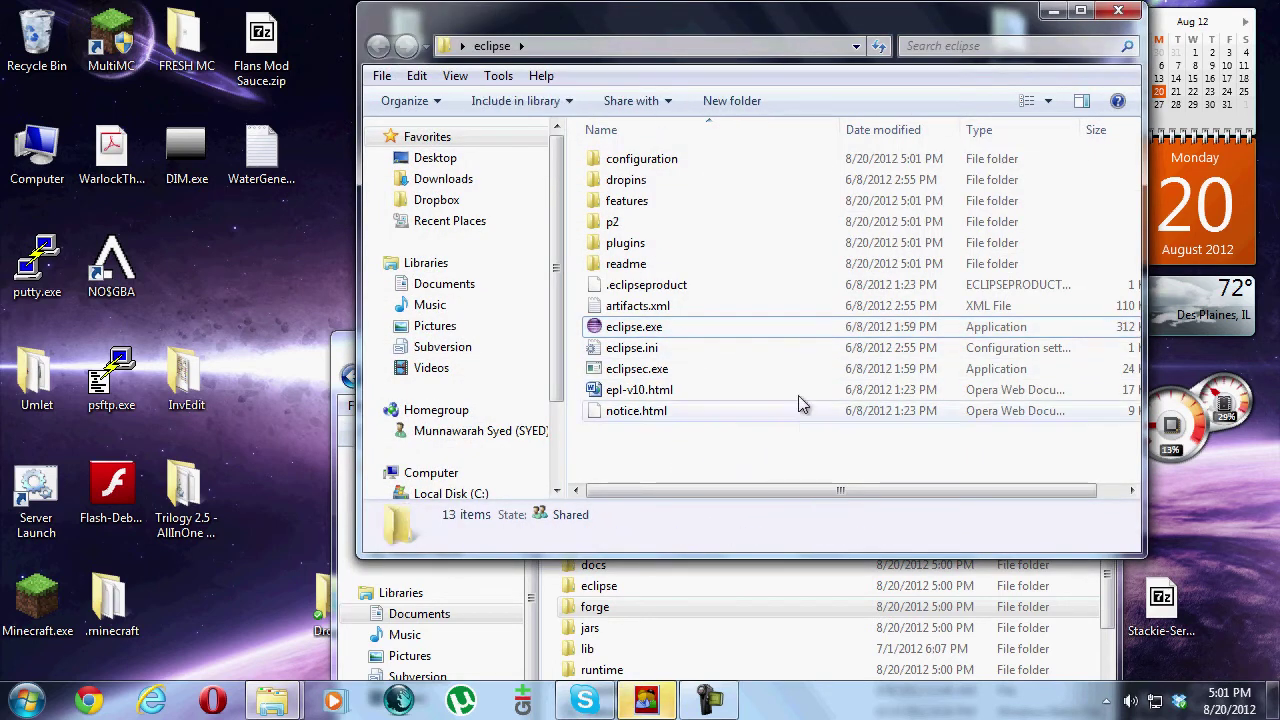
left_click(1127, 22)
- Examine the forge folder inside FME-Tutorial for its install.cmd script, then return to FME-Tutorial
left_click_drag(731, 371, 1198, 6)
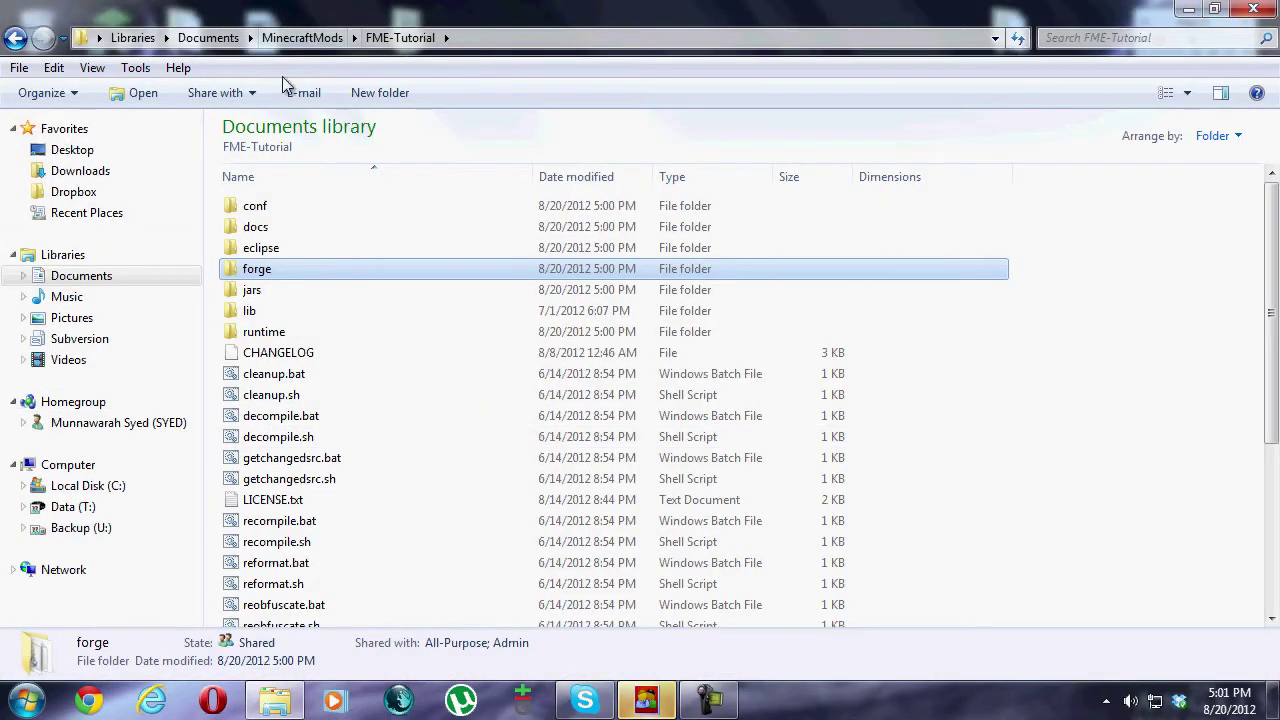
double_click(285, 268)
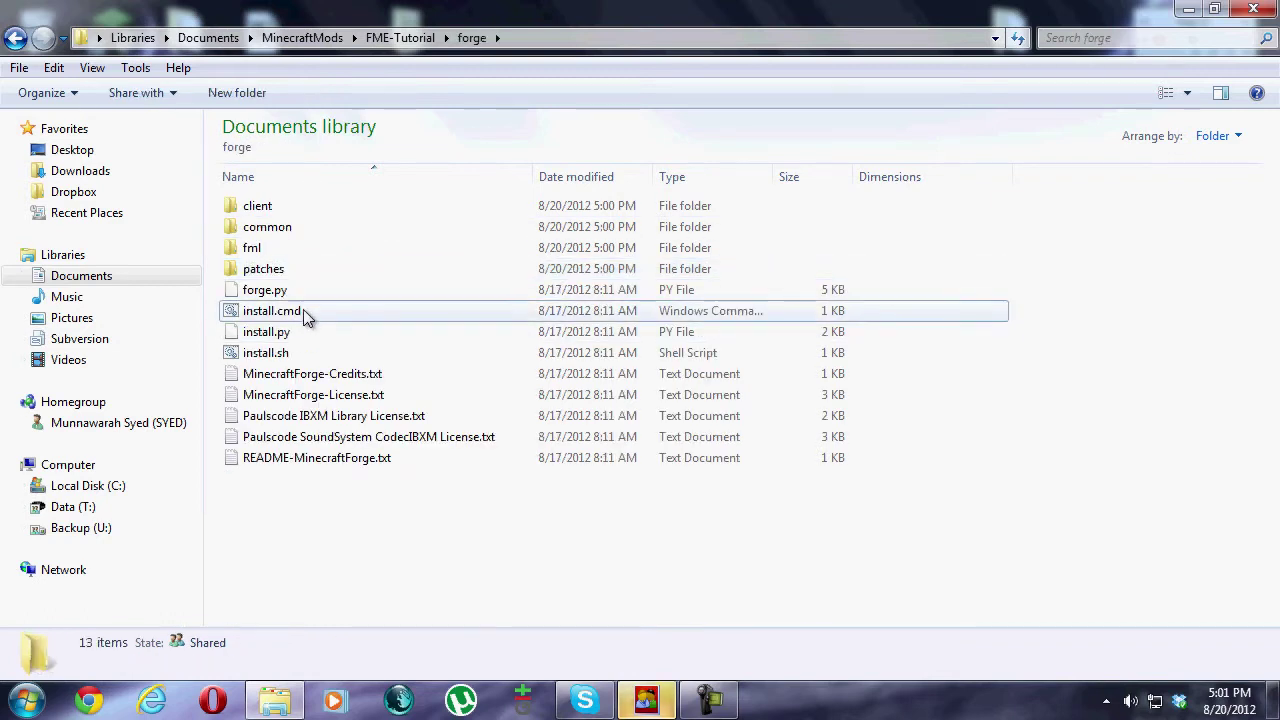
left_click(303, 309)
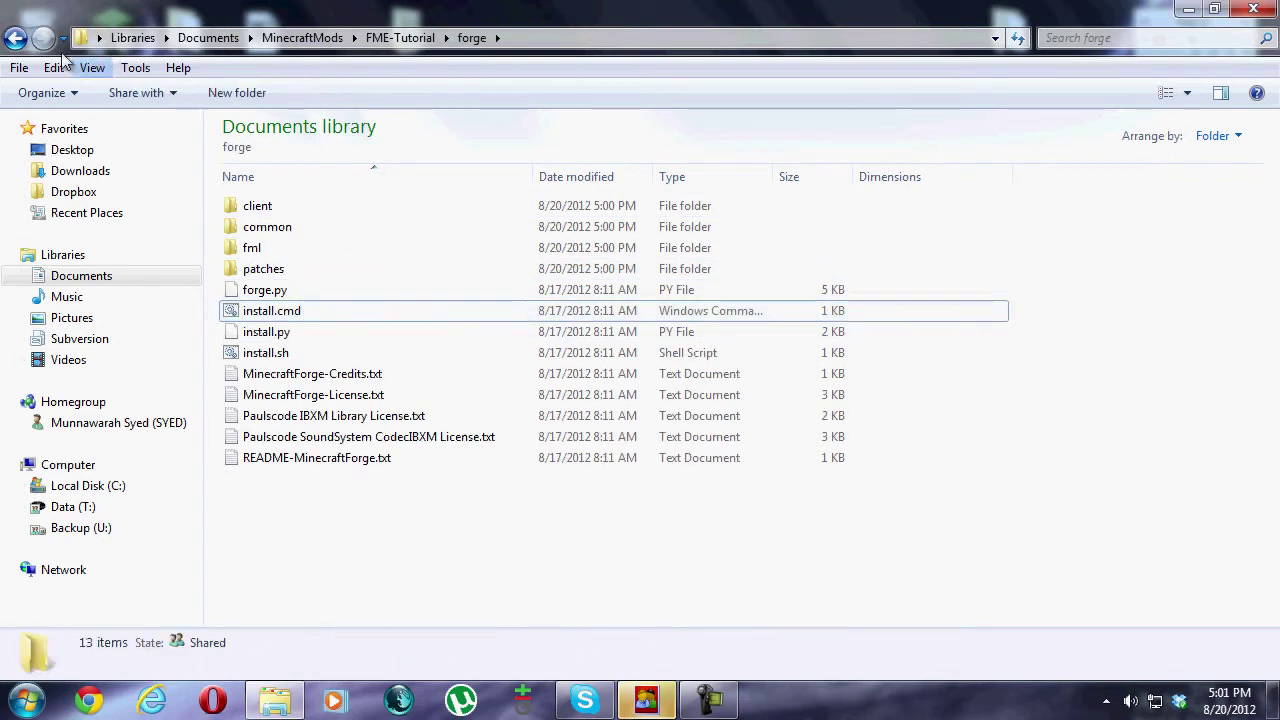
left_click(15, 38)
left_click(1217, 10)
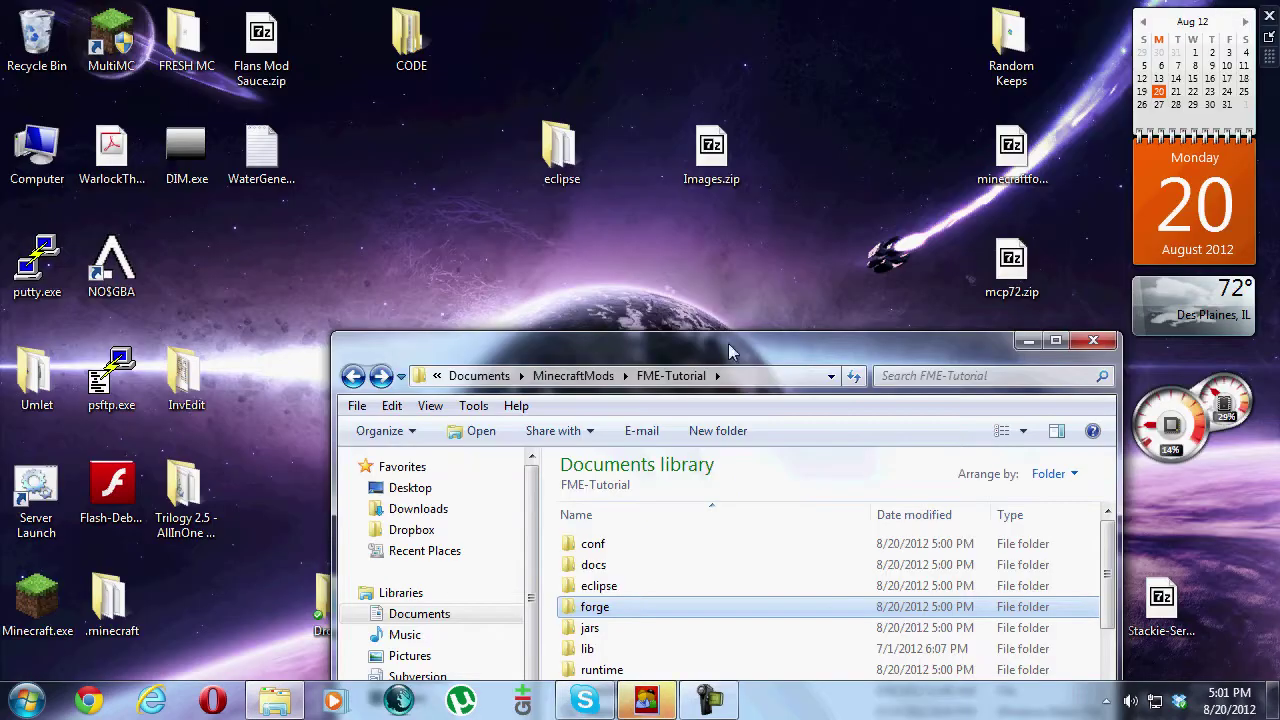
- Move the FME-Tutorial window clear of the screen edge and open its jars folder to check the contents
left_click_drag(715, 353, 801, 91)
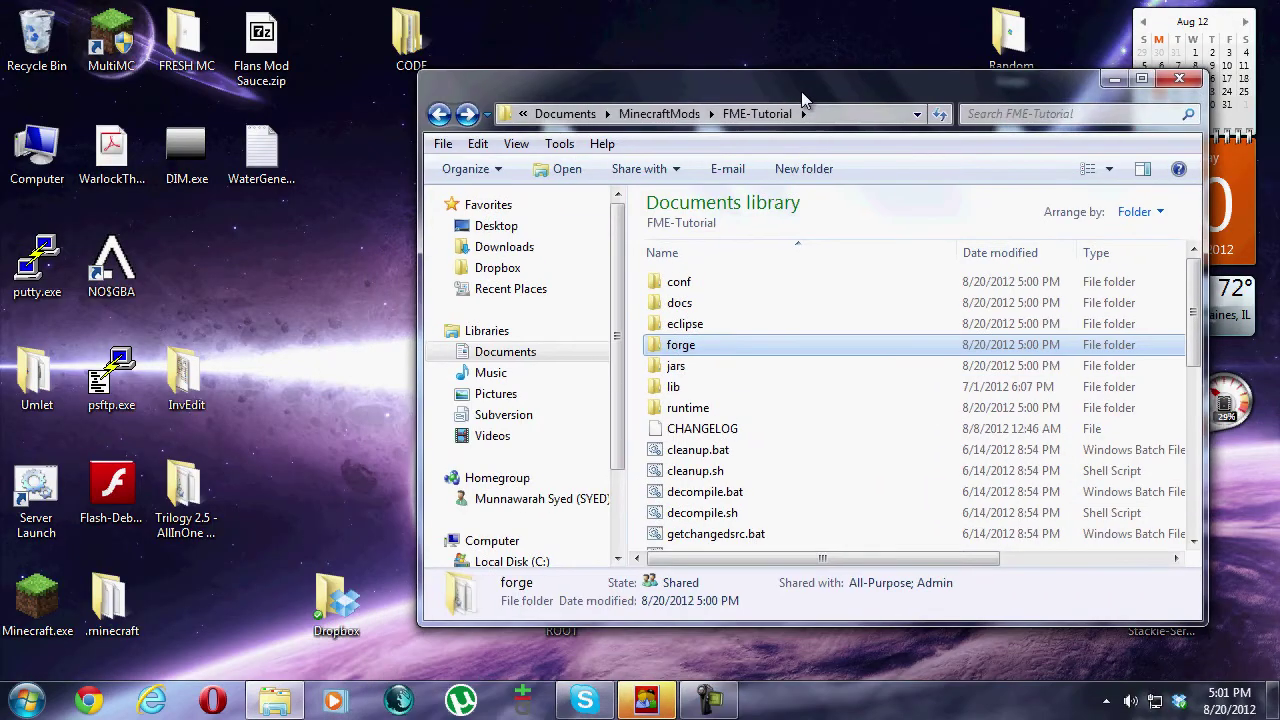
double_click(670, 365)
right_click(676, 345)
left_click(733, 398)
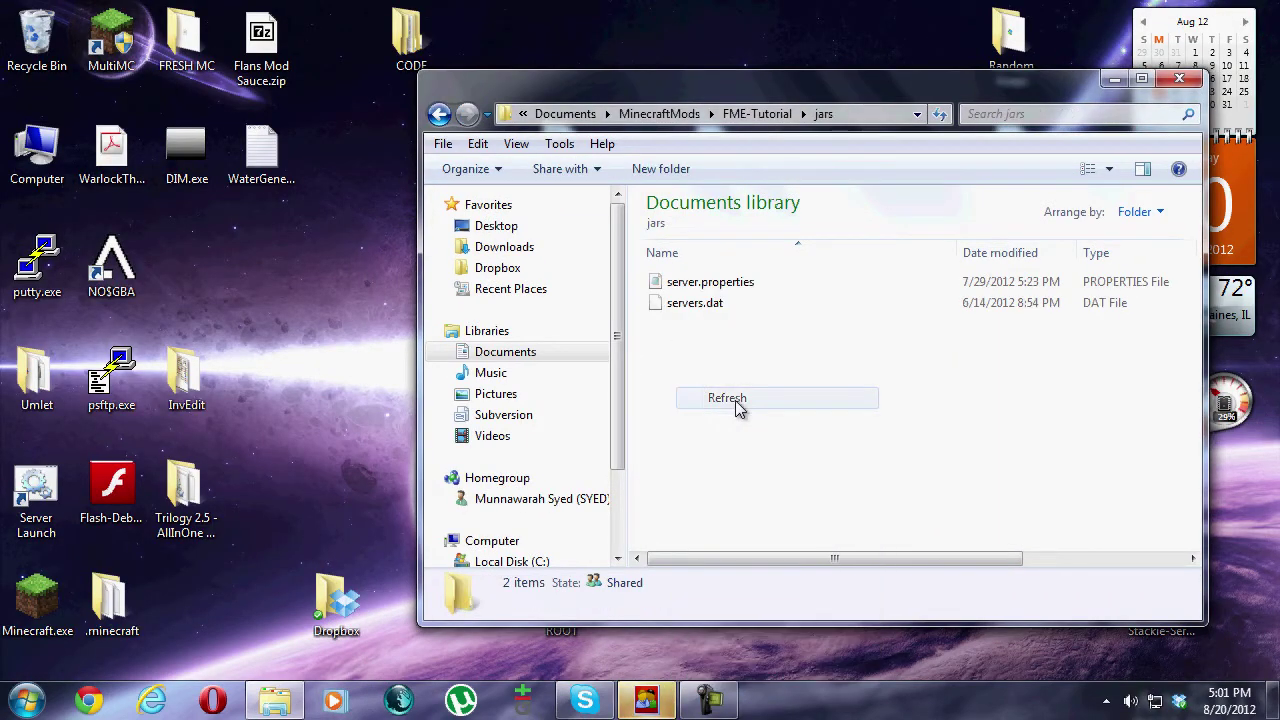
left_click_drag(735, 400, 651, 258)
left_click_drag(660, 335, 691, 380)
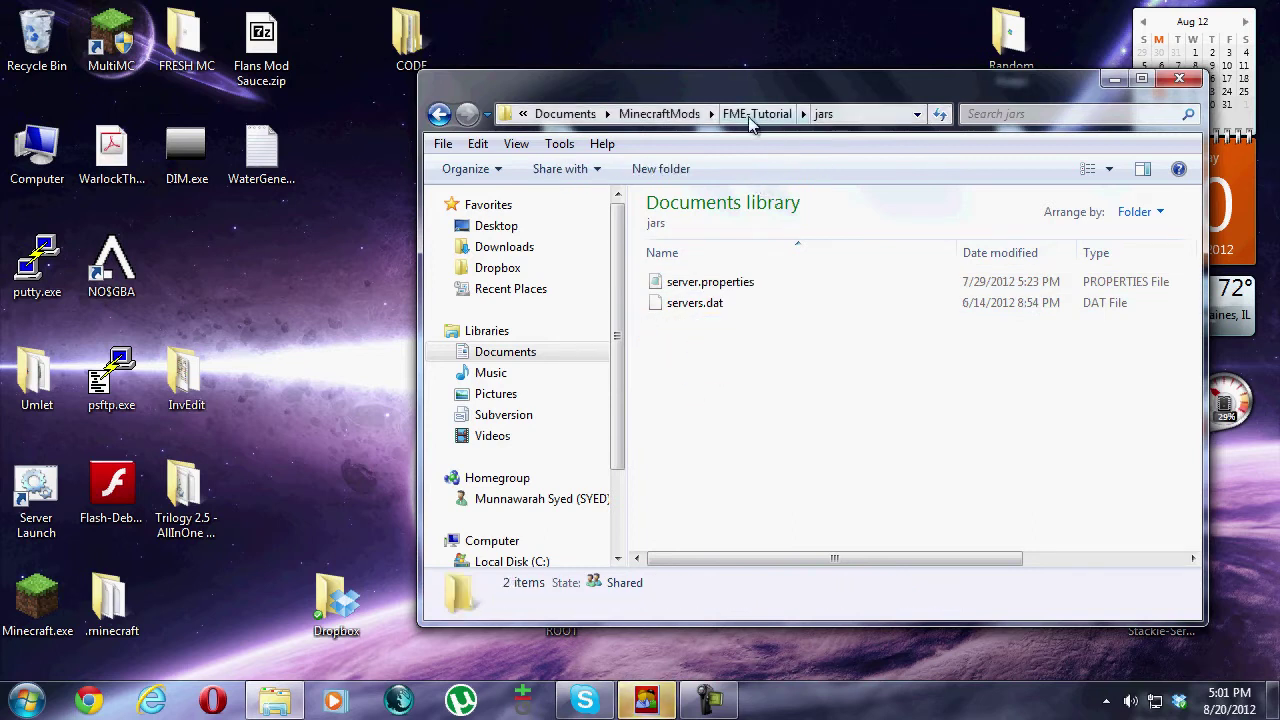
left_click(757, 113)
double_click(677, 372)
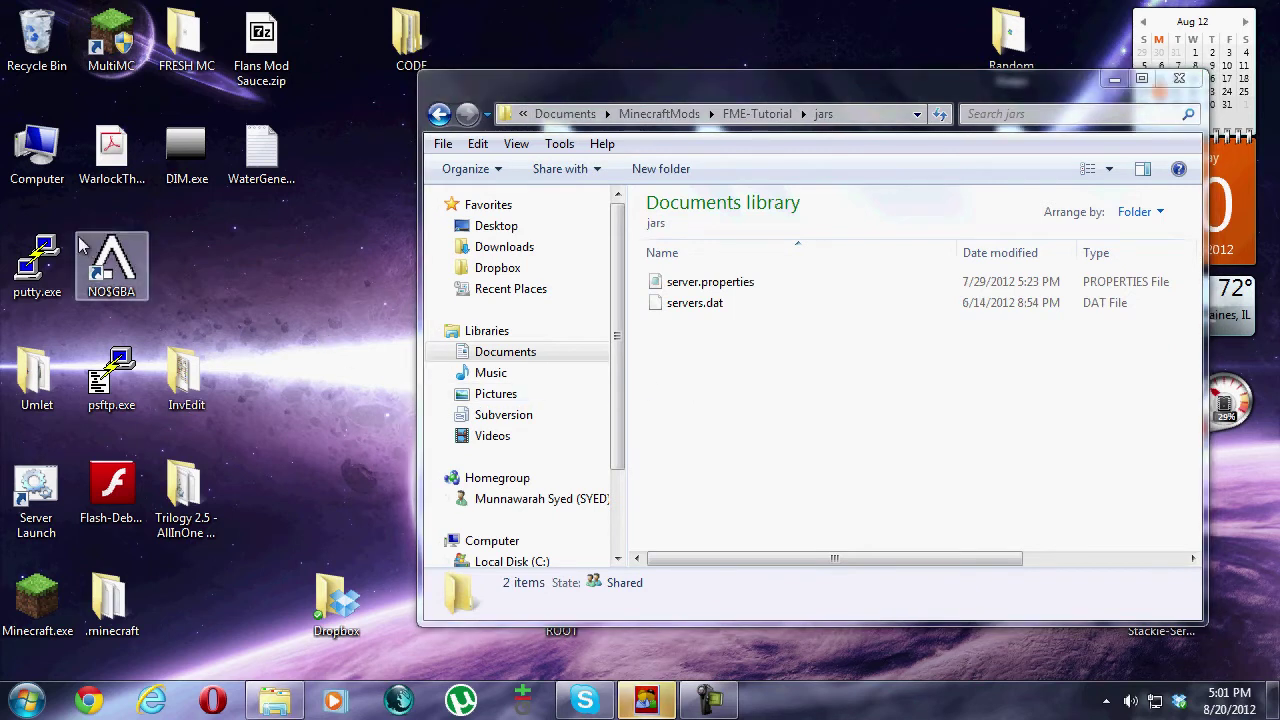
- Open Computer in a separate window, go to %appdata% and select the .minecraft folder
double_click(37, 150)
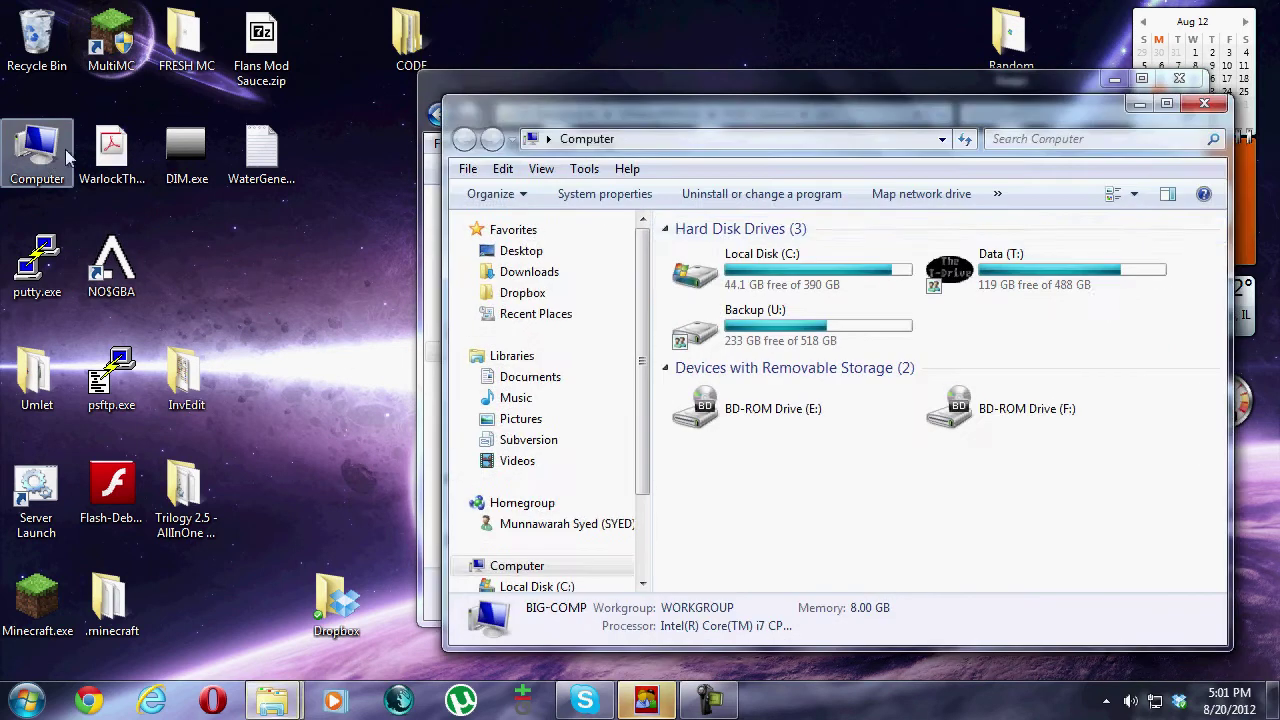
left_click(726, 140)
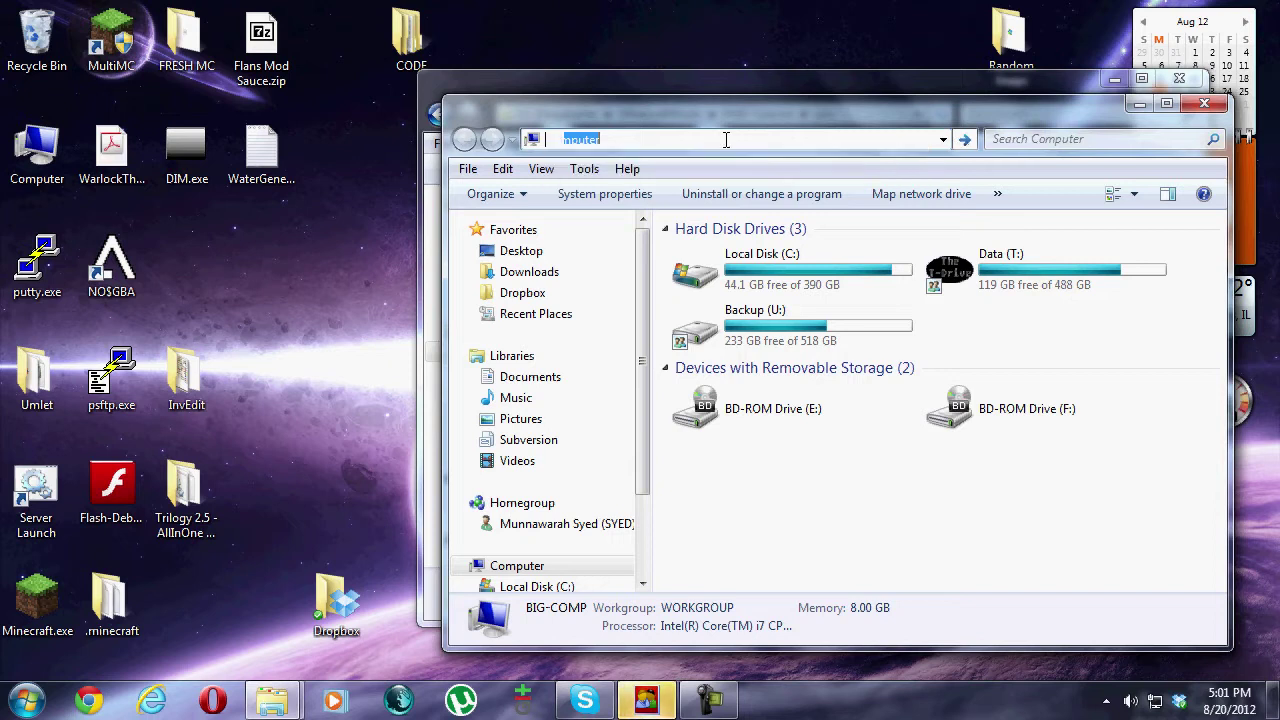
type("%appdata%")
key("Return")
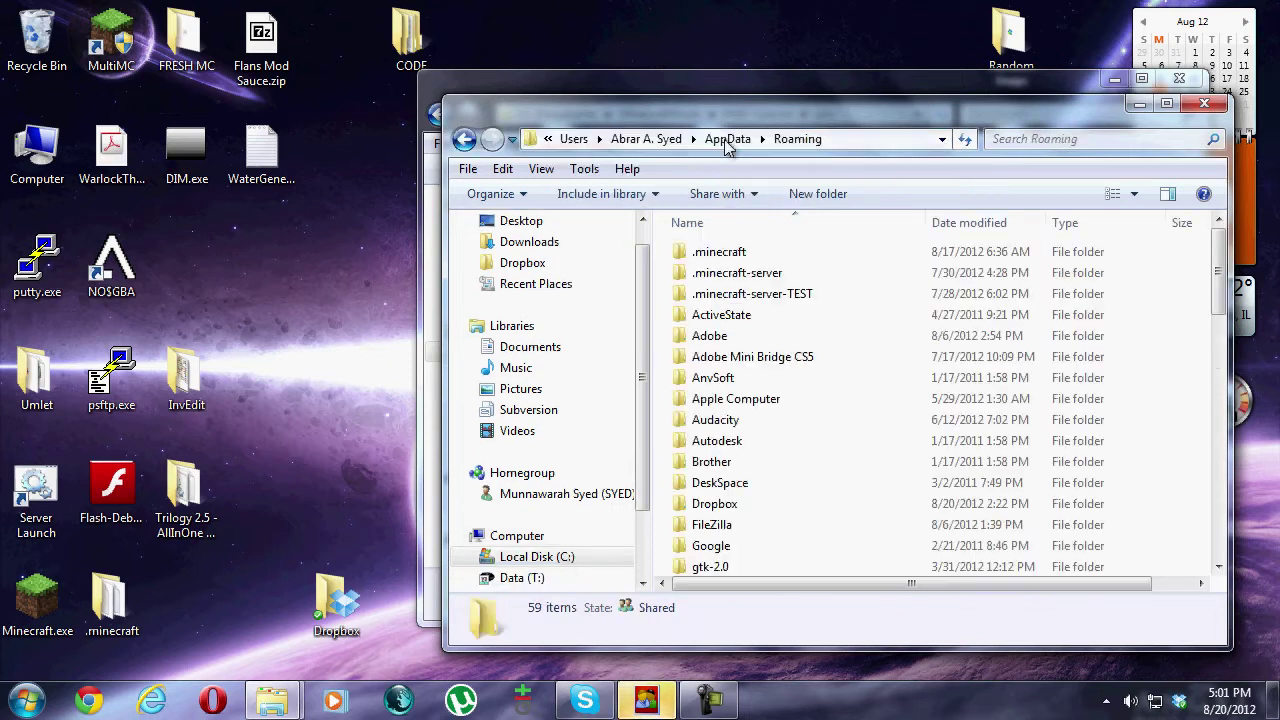
left_click(757, 256)
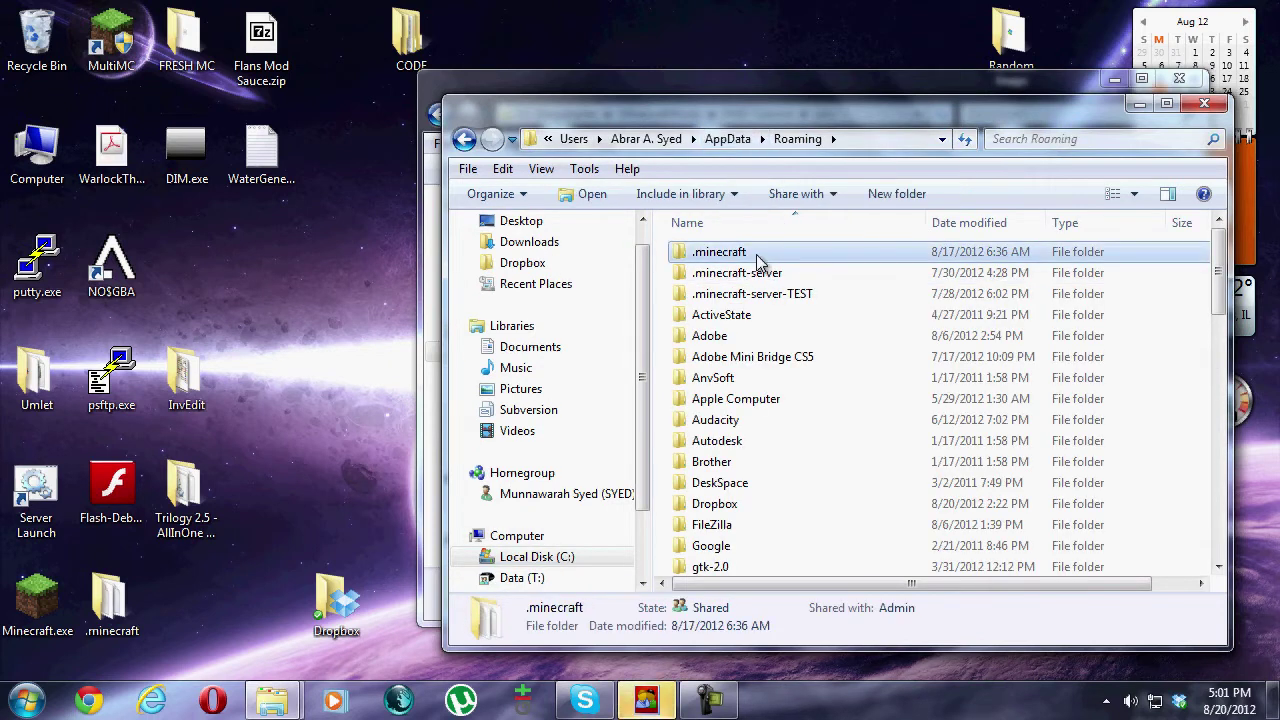
right_click(757, 258)
left_click(800, 634)
left_click(783, 225)
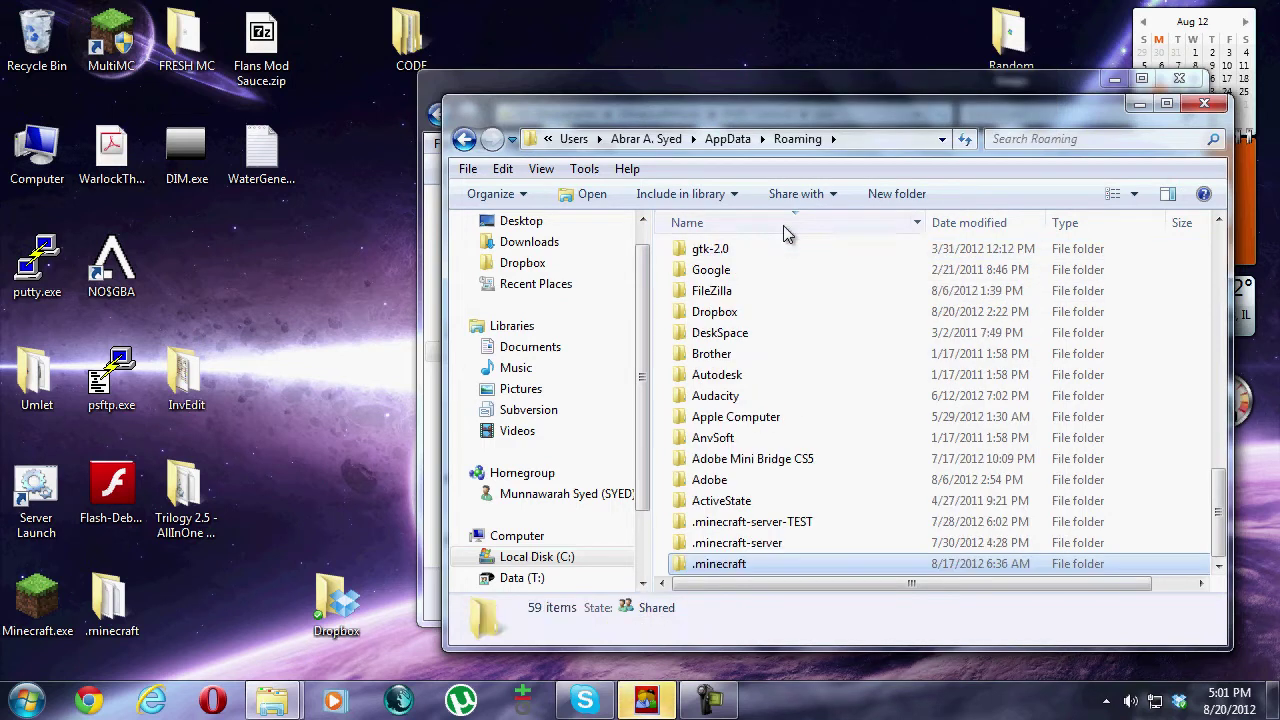
scroll(767, 490, "up", 5)
scroll(794, 476, "down", 5)
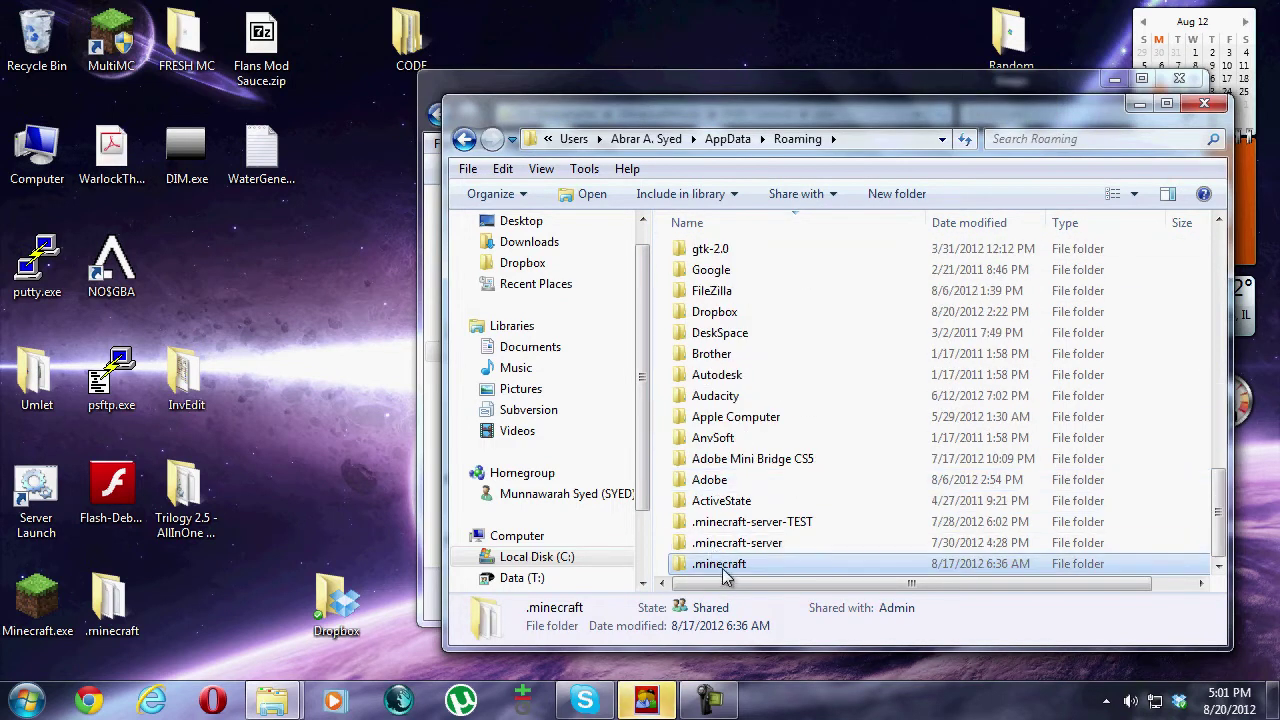
left_click(738, 222)
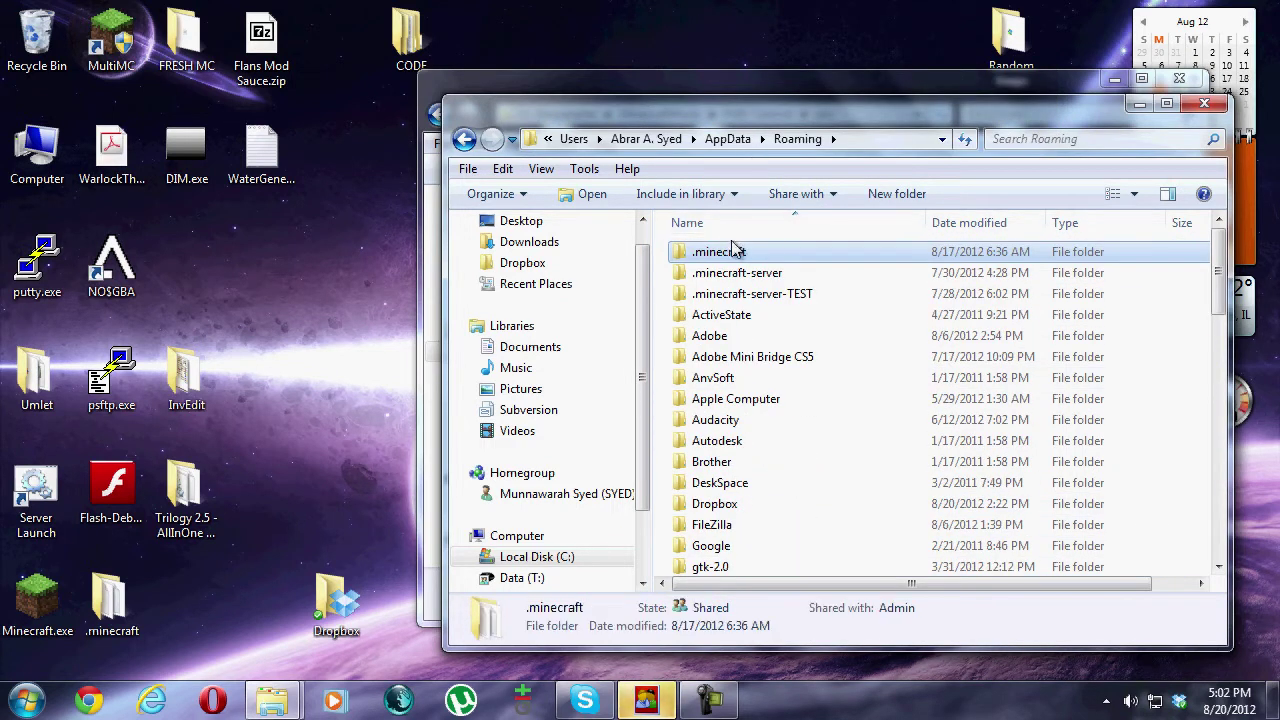
- Create a folder named BACKUPS in the Roaming folder
left_click(913, 198)
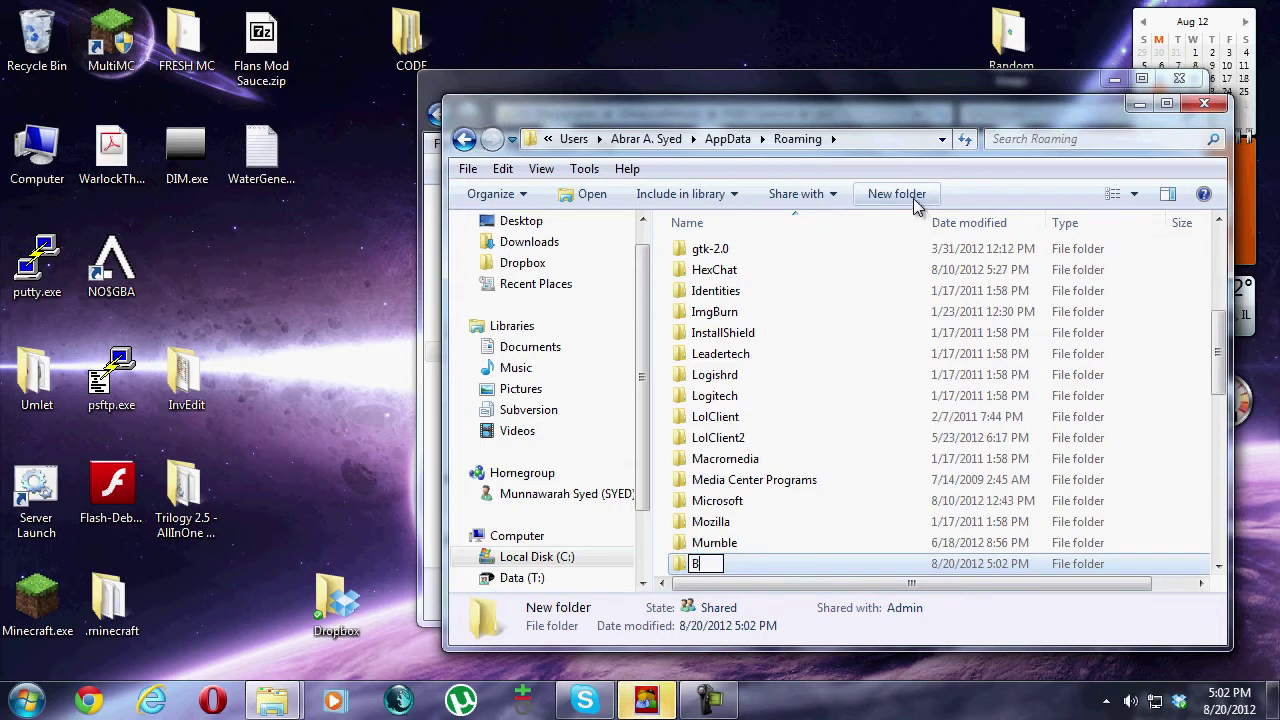
type("BACKUPS")
key("Return")
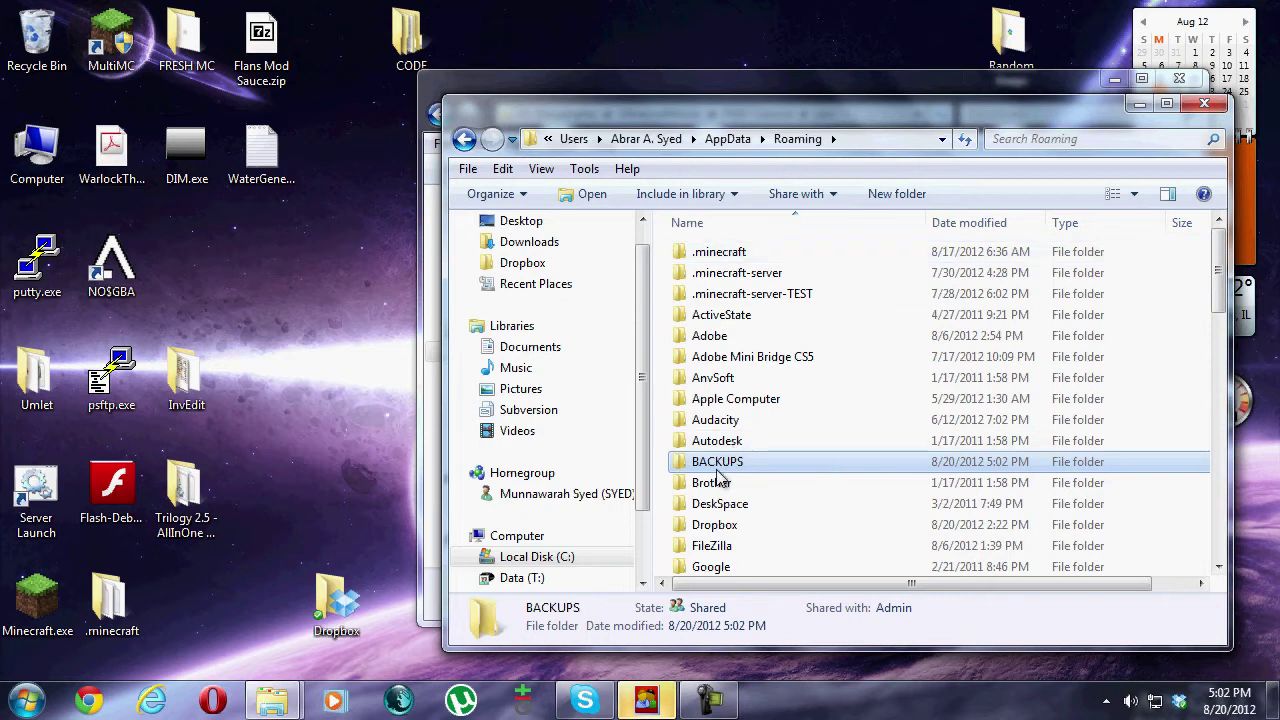
- Open the BACKUPS folder in its own window and move it clear of the Roaming window
right_click(716, 461)
left_click(797, 87)
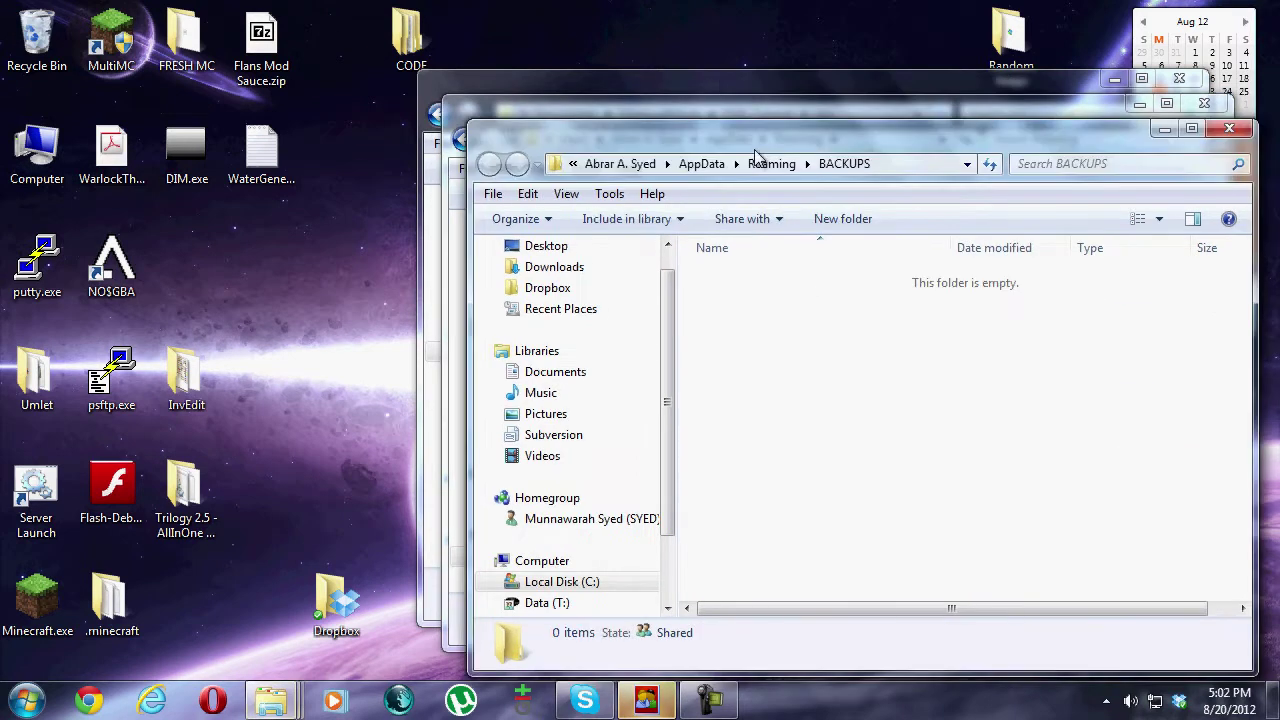
left_click_drag(800, 120, 414, 0)
left_click(1214, 8)
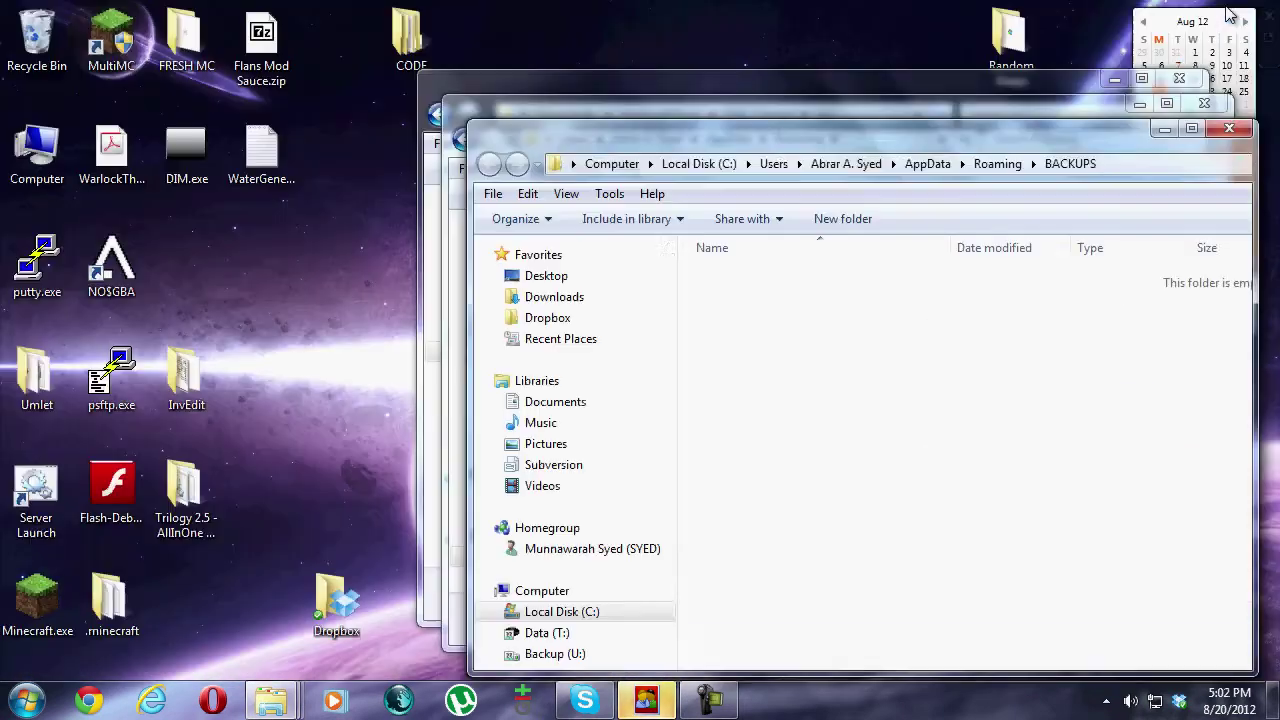
left_click_drag(934, 130, 512, 42)
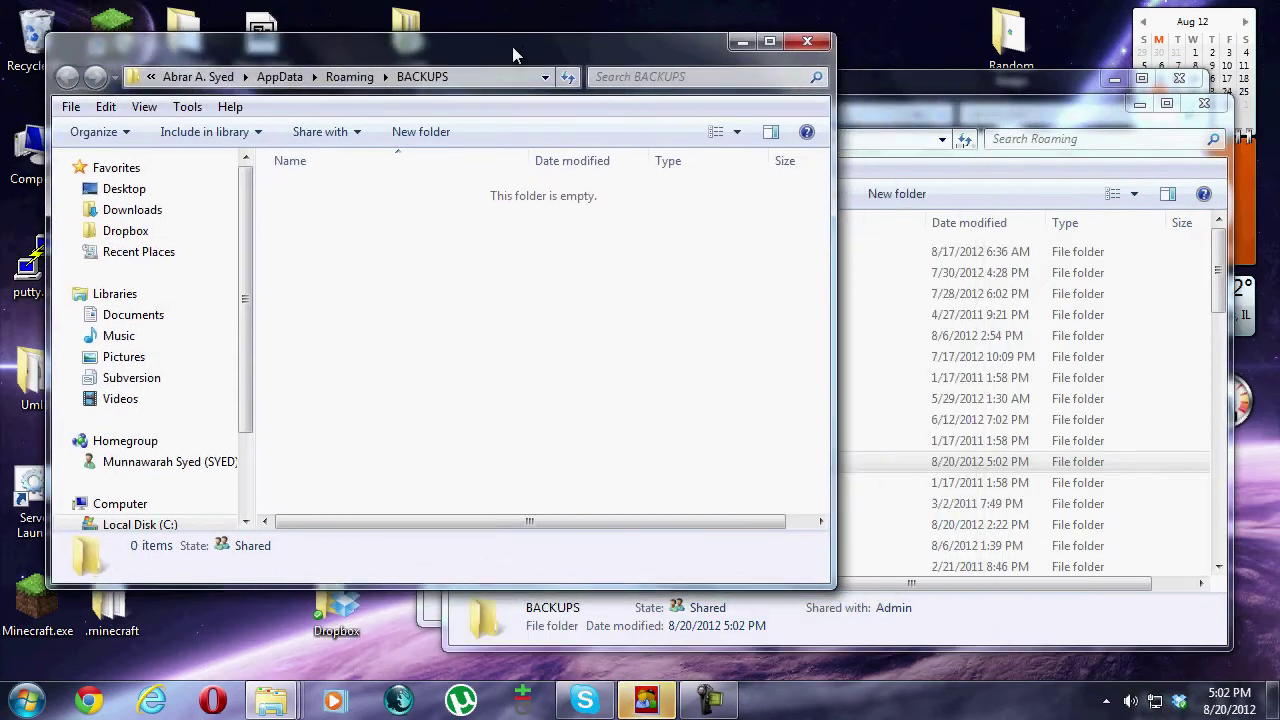
- Move all contents of the .minecraft folder into BACKUPS and put the BACKUPS window away
left_click(929, 316)
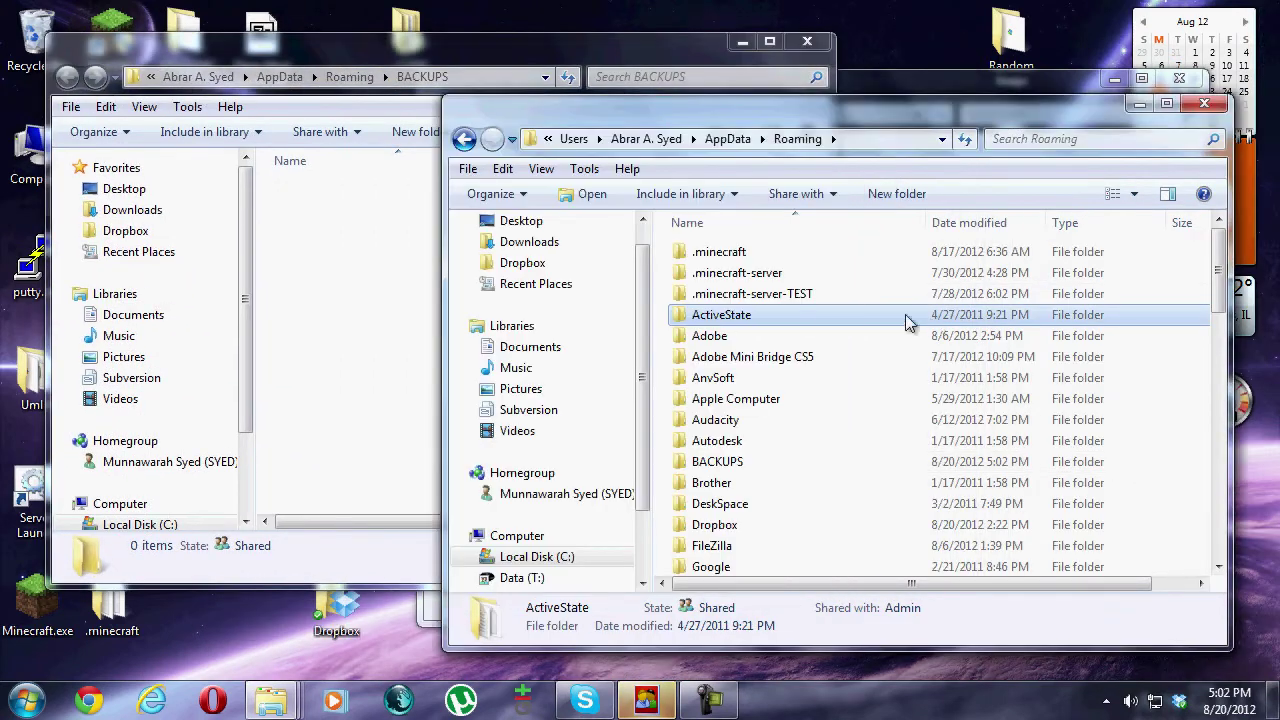
double_click(729, 257)
left_click_drag(696, 117, 801, 127)
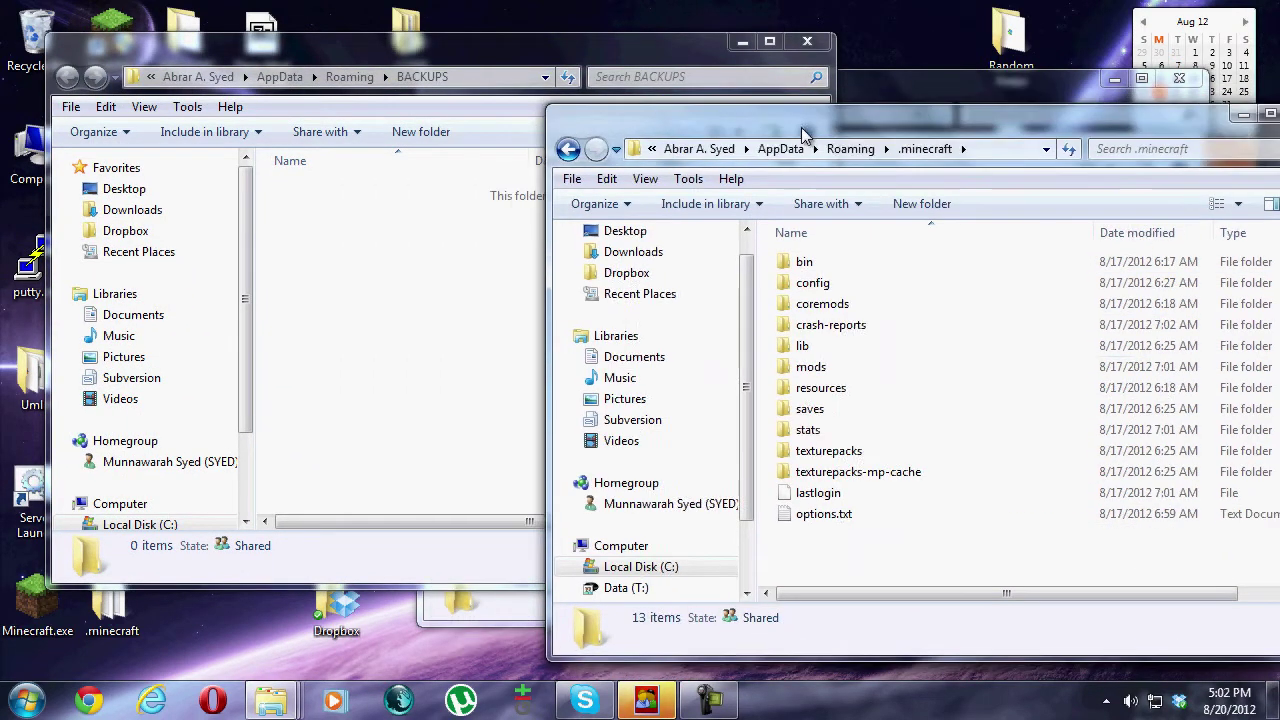
left_click_drag(897, 537, 724, 261)
left_click_drag(880, 330, 310, 338)
left_click(945, 339)
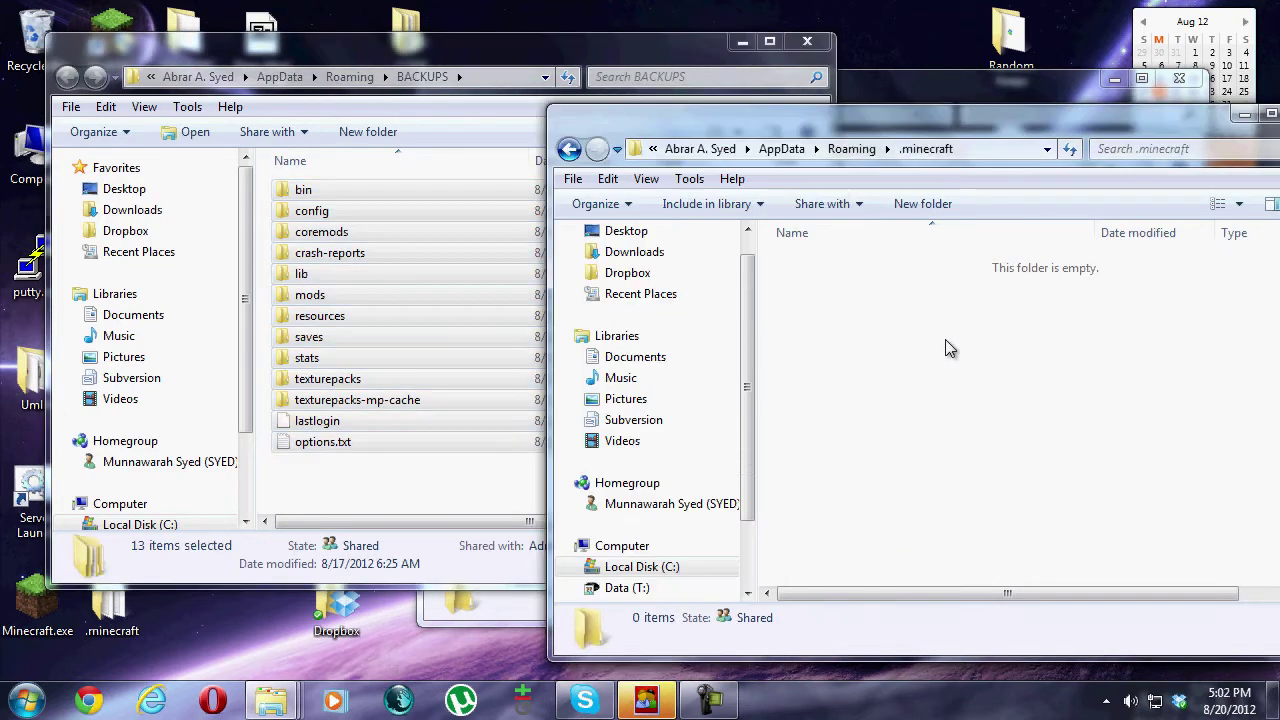
left_click(745, 43)
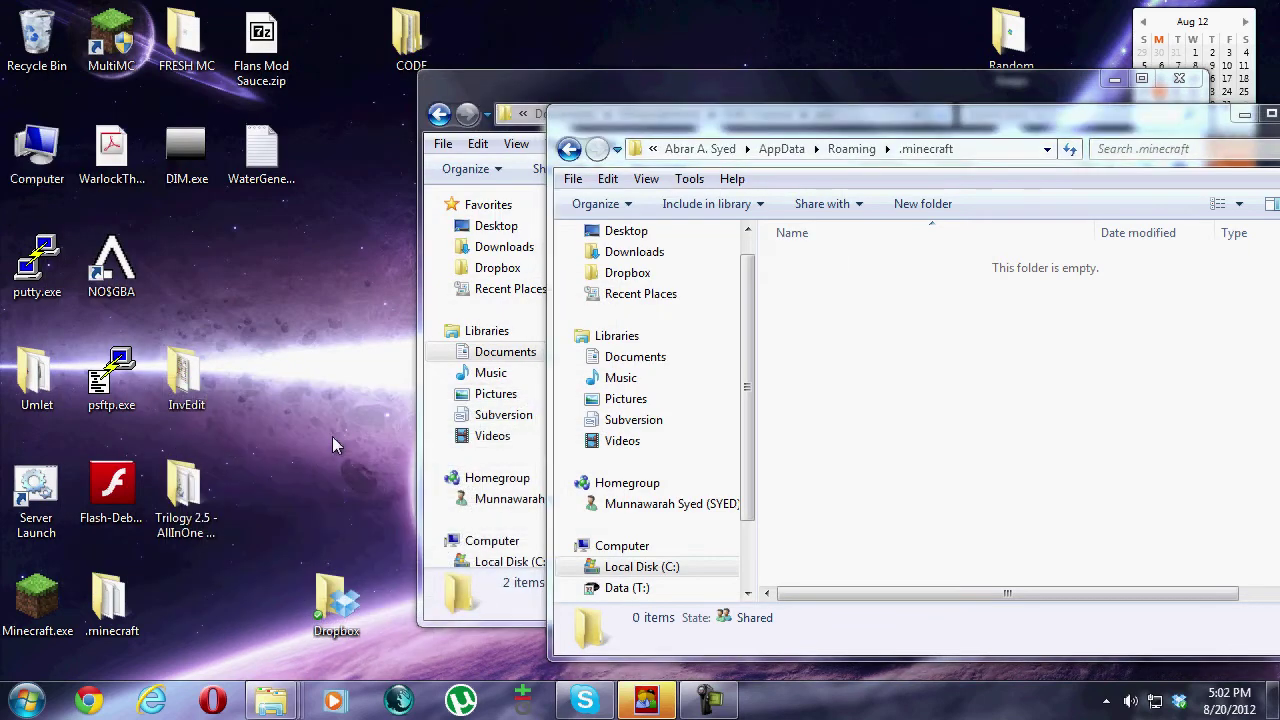
- Launch Minecraft.exe from the desktop and enter the account password
double_click(62, 604)
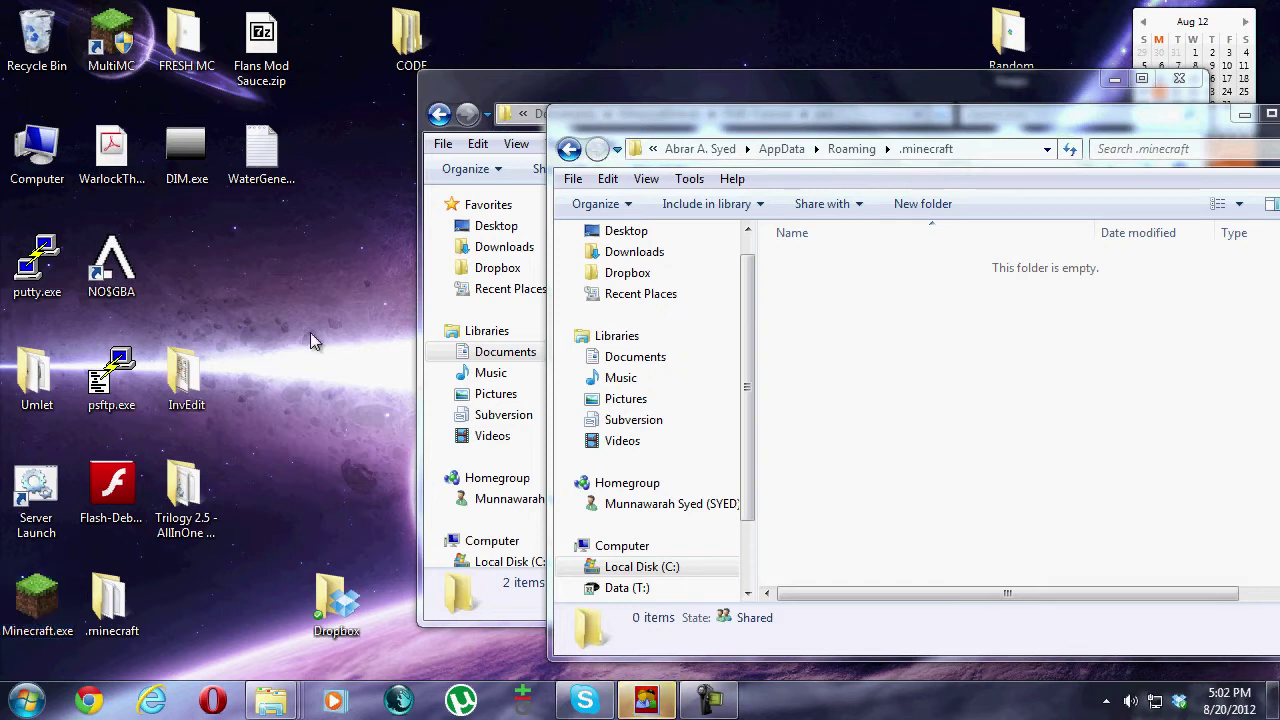
left_click(1104, 697)
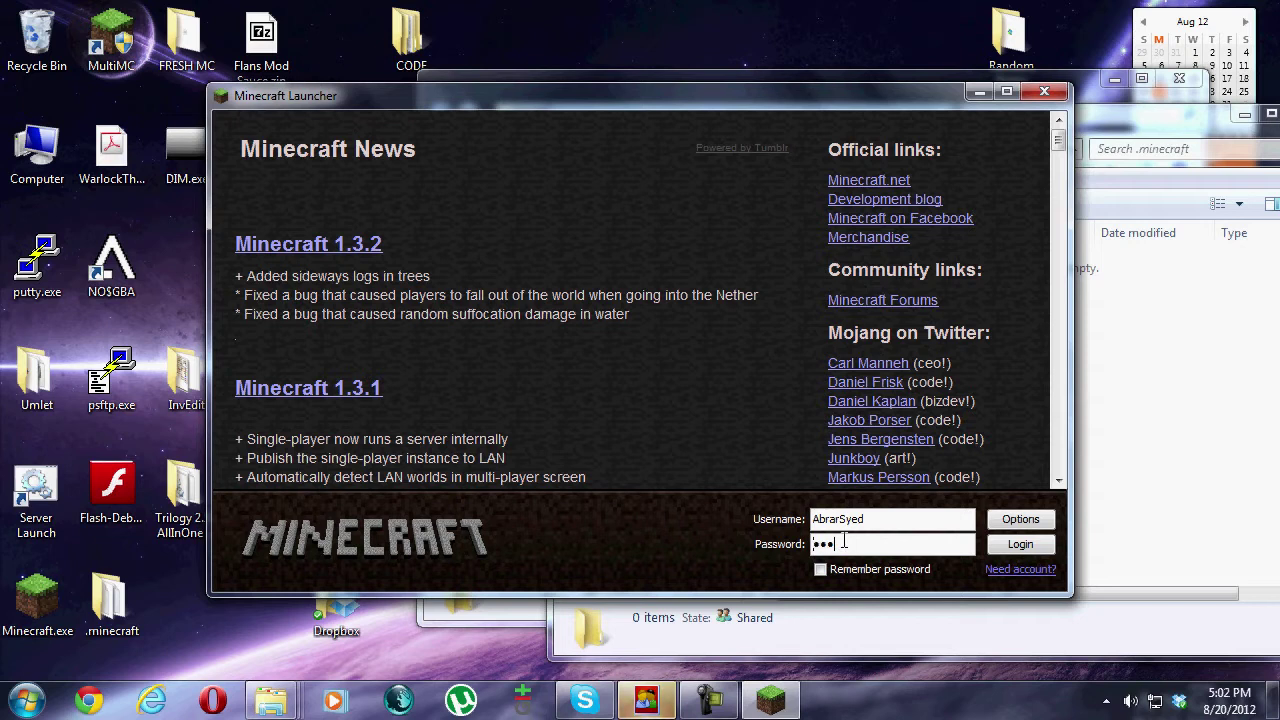
- Force a game update in the launcher options and log in to download a clean copy and start the game
left_click(1043, 526)
left_click(645, 338)
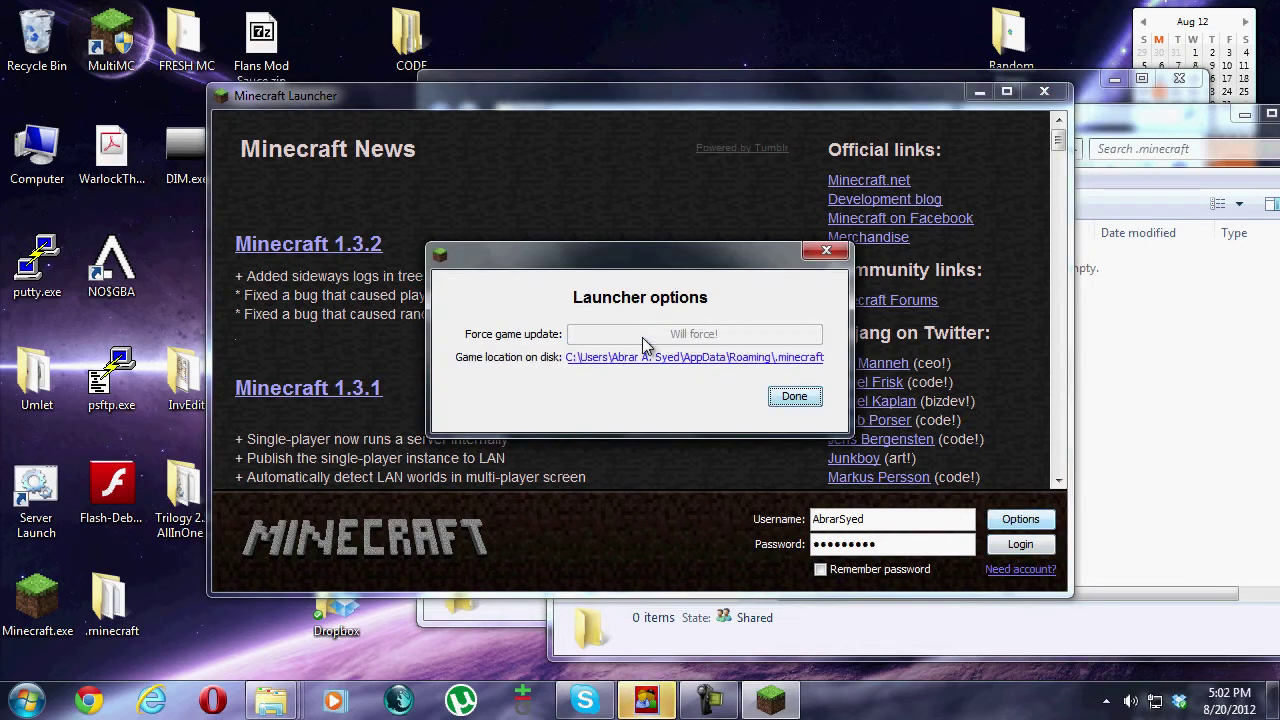
left_click(795, 398)
left_click(1025, 544)
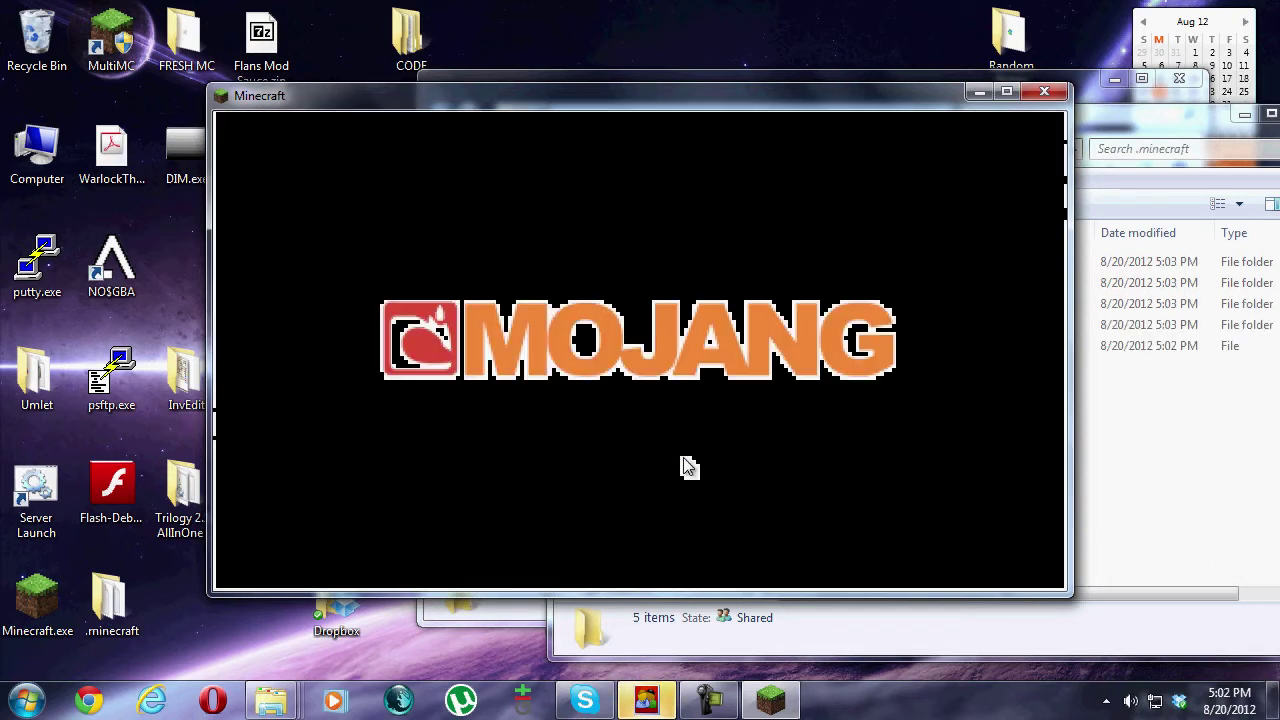
left_click_drag(840, 103, 700, 1)
left_click(1215, 10)
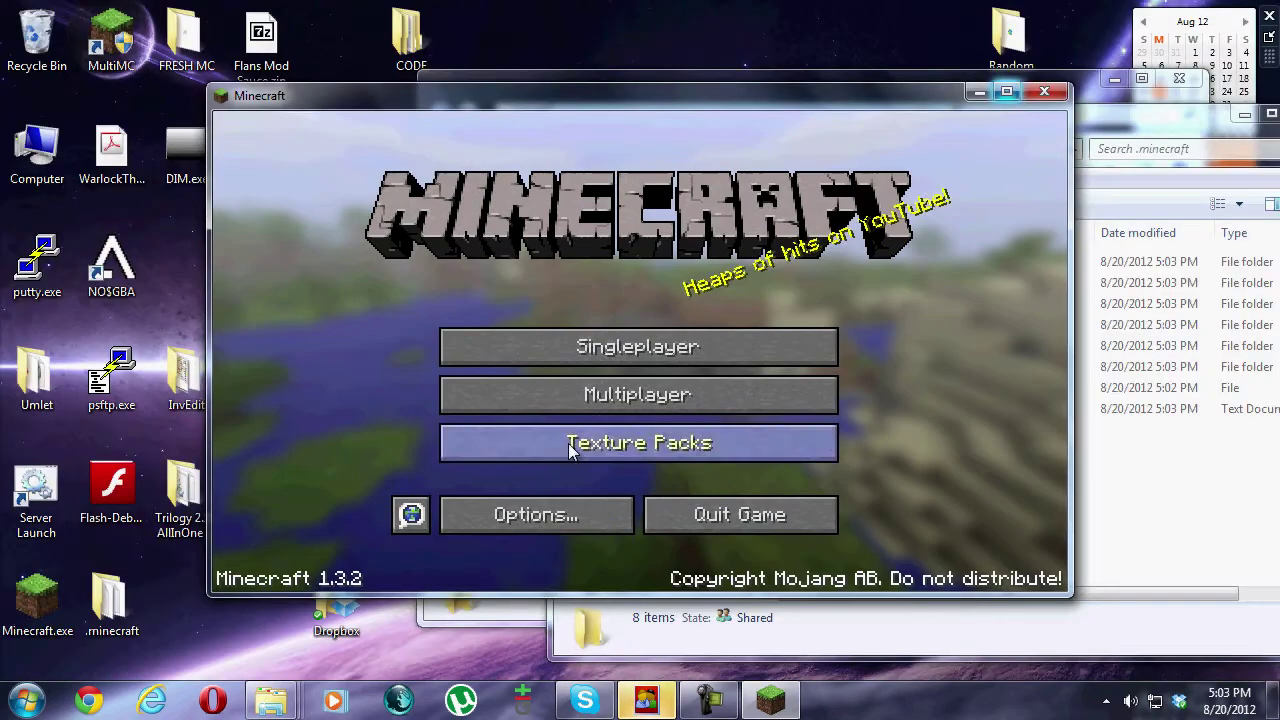
- Quit Minecraft and move the .minecraft window aside so the jars folder window is accessible
left_click(738, 511)
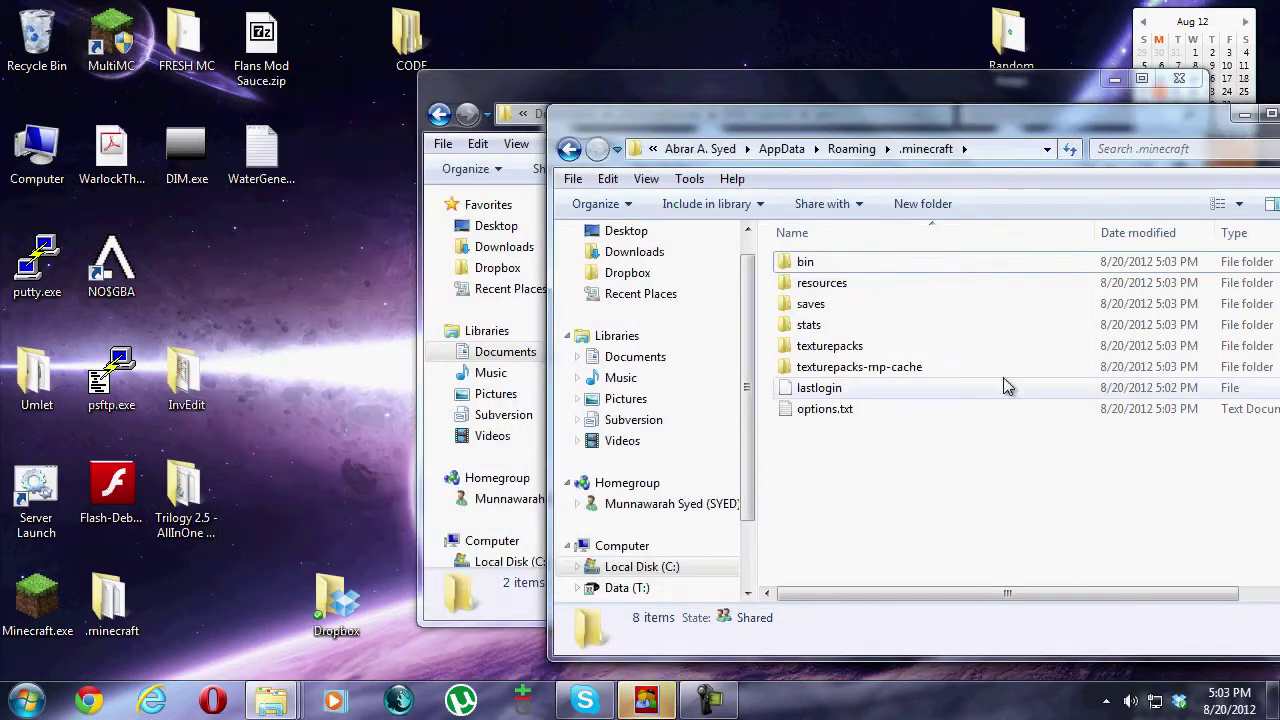
left_click_drag(880, 128, 389, 185)
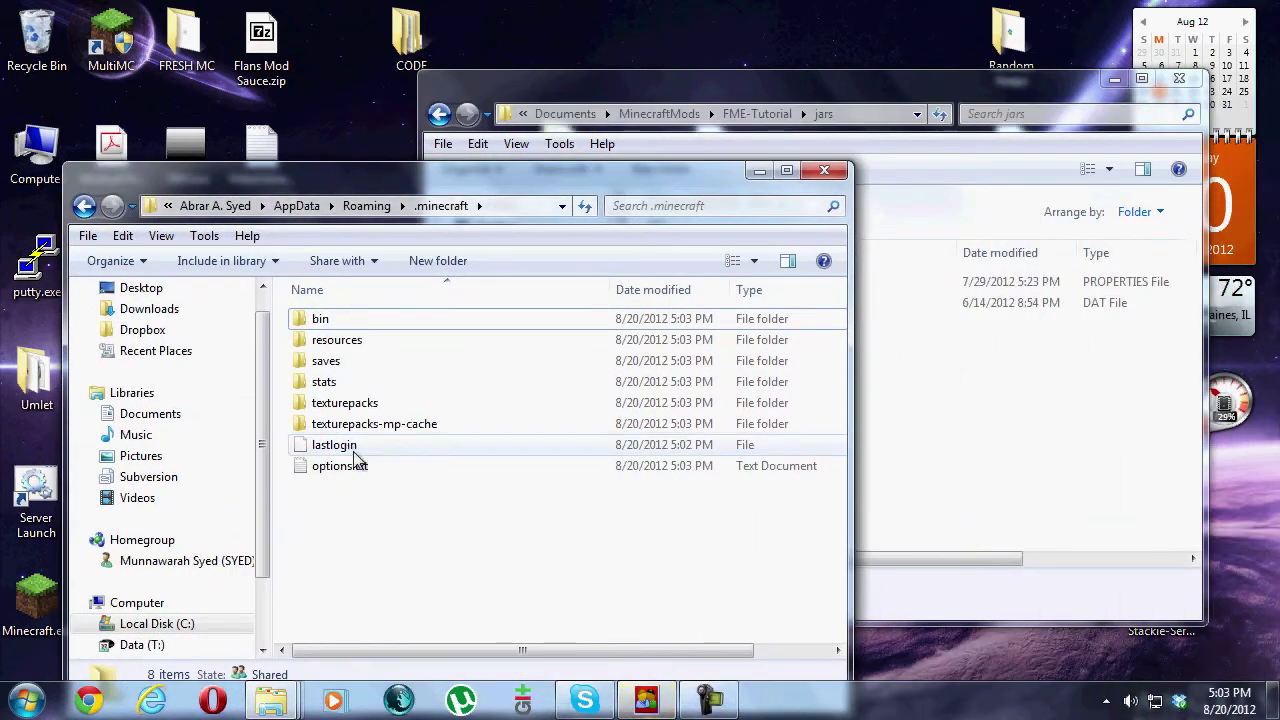
left_click_drag(429, 514, 300, 312)
left_click(386, 543)
left_click(942, 403)
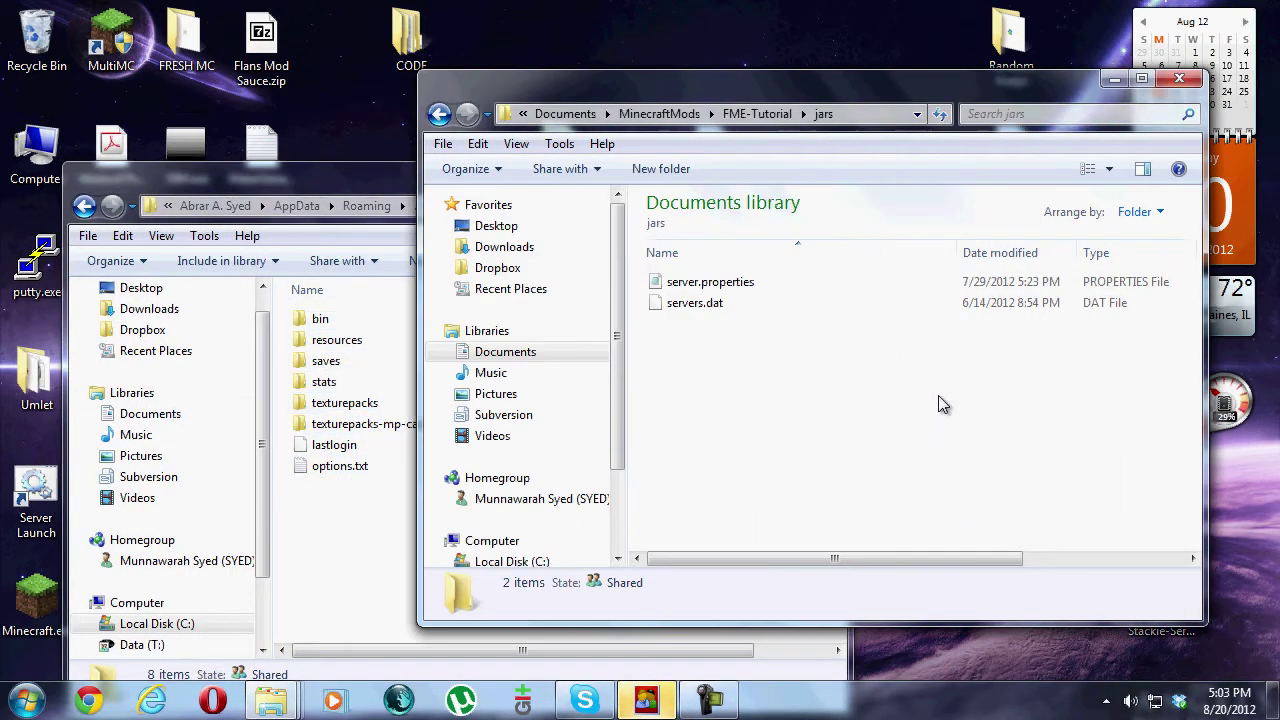
- Move the bin and resources folders from .minecraft into the jars folder of FME-Tutorial
left_click(757, 113)
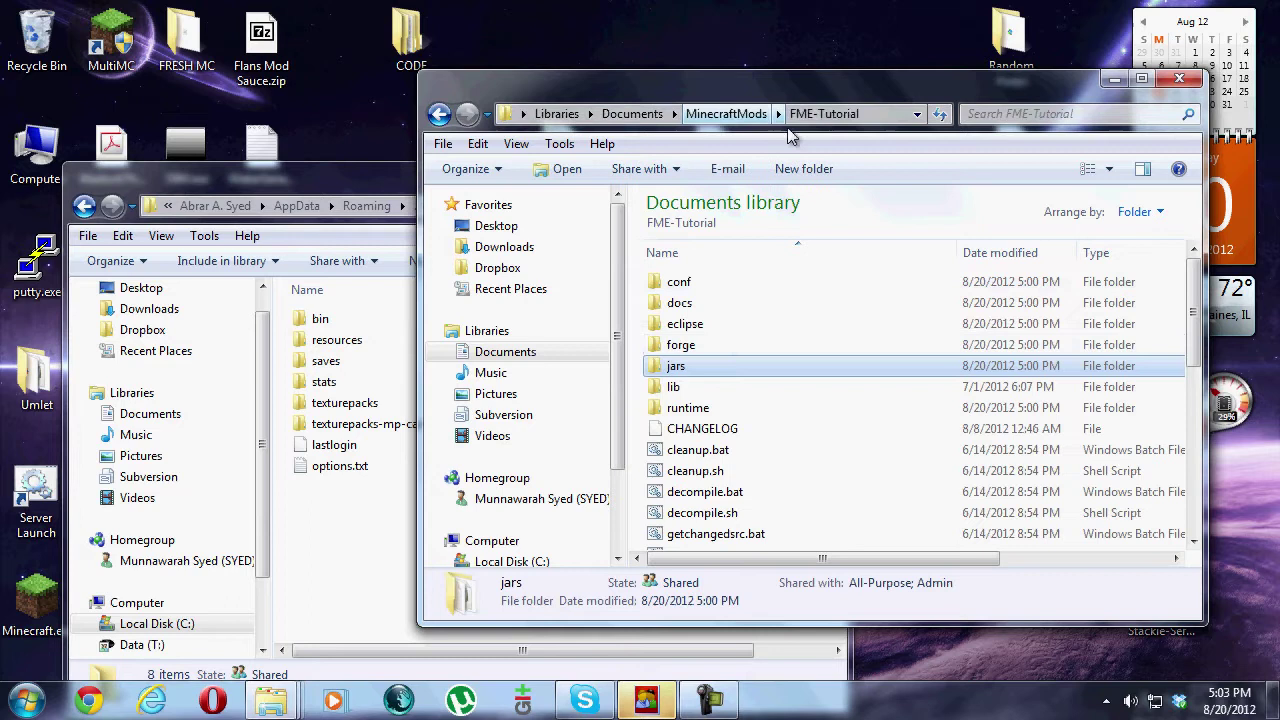
double_click(699, 370)
left_click(300, 557)
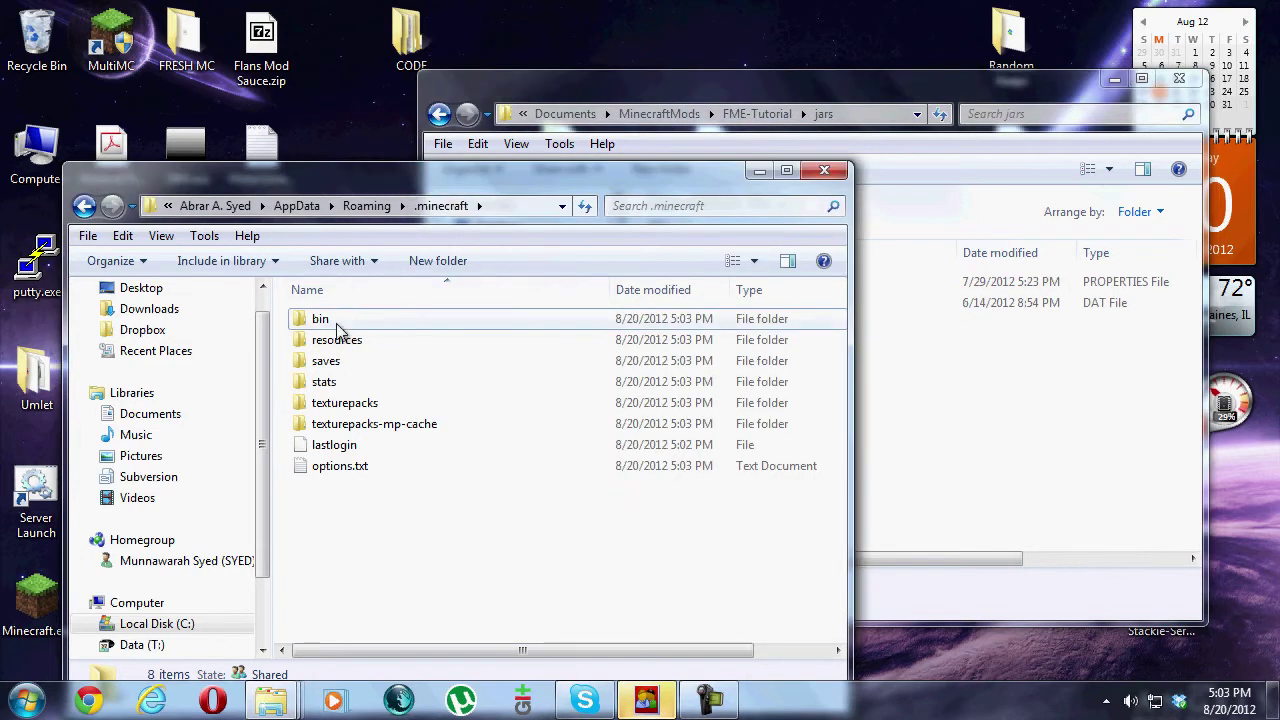
left_click(341, 325)
left_click(350, 343, "ctrl")
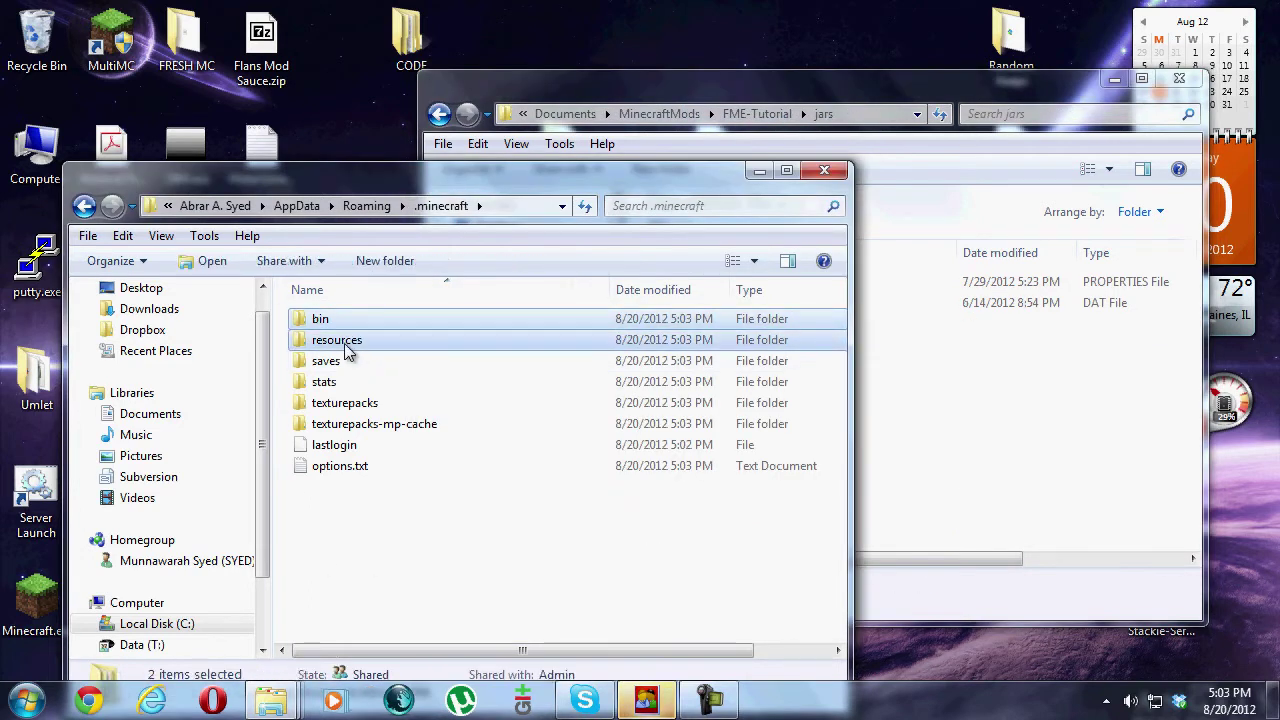
left_click_drag(352, 346, 983, 414)
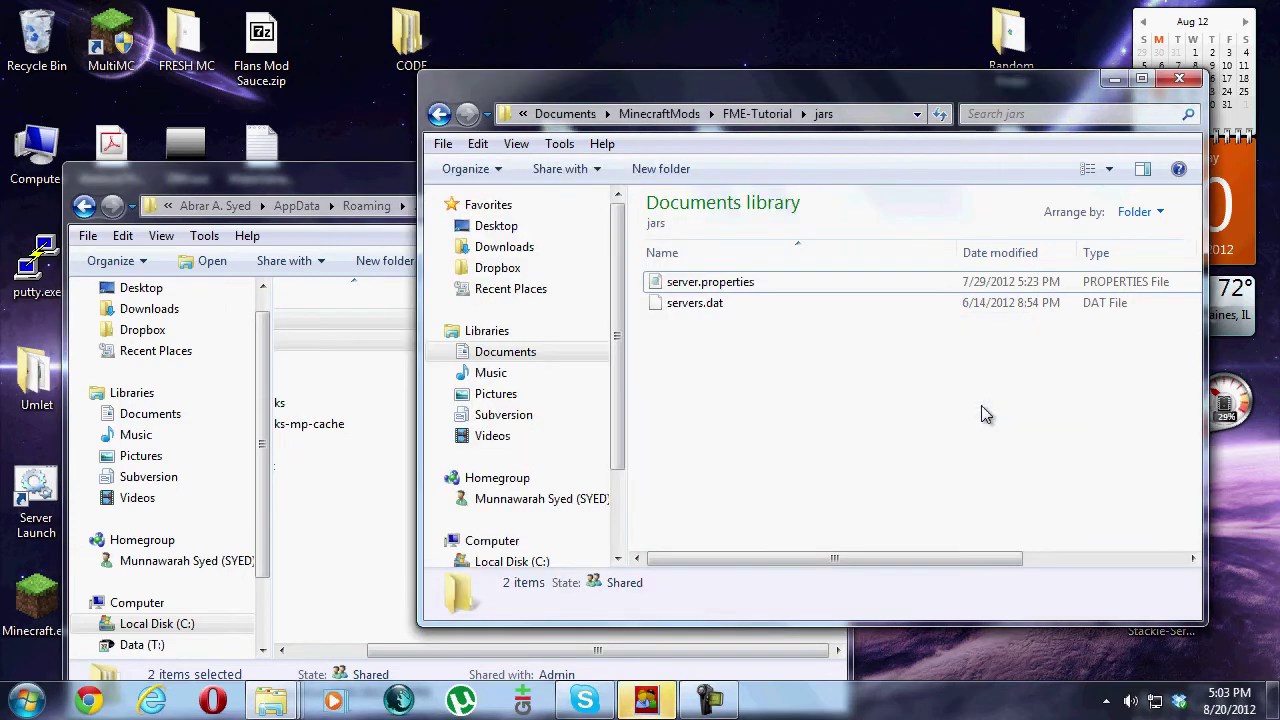
- Delete all remaining files and folders from the .minecraft folder
left_click(308, 510)
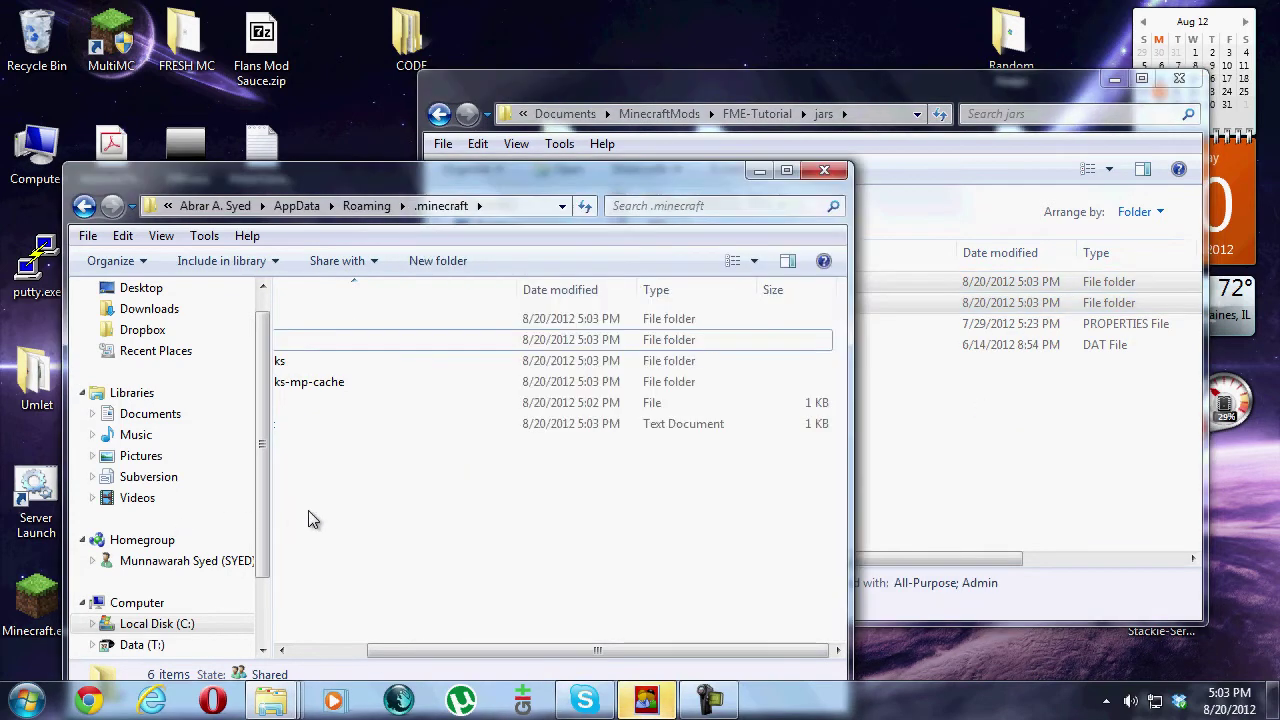
left_click_drag(469, 177, 857, 155)
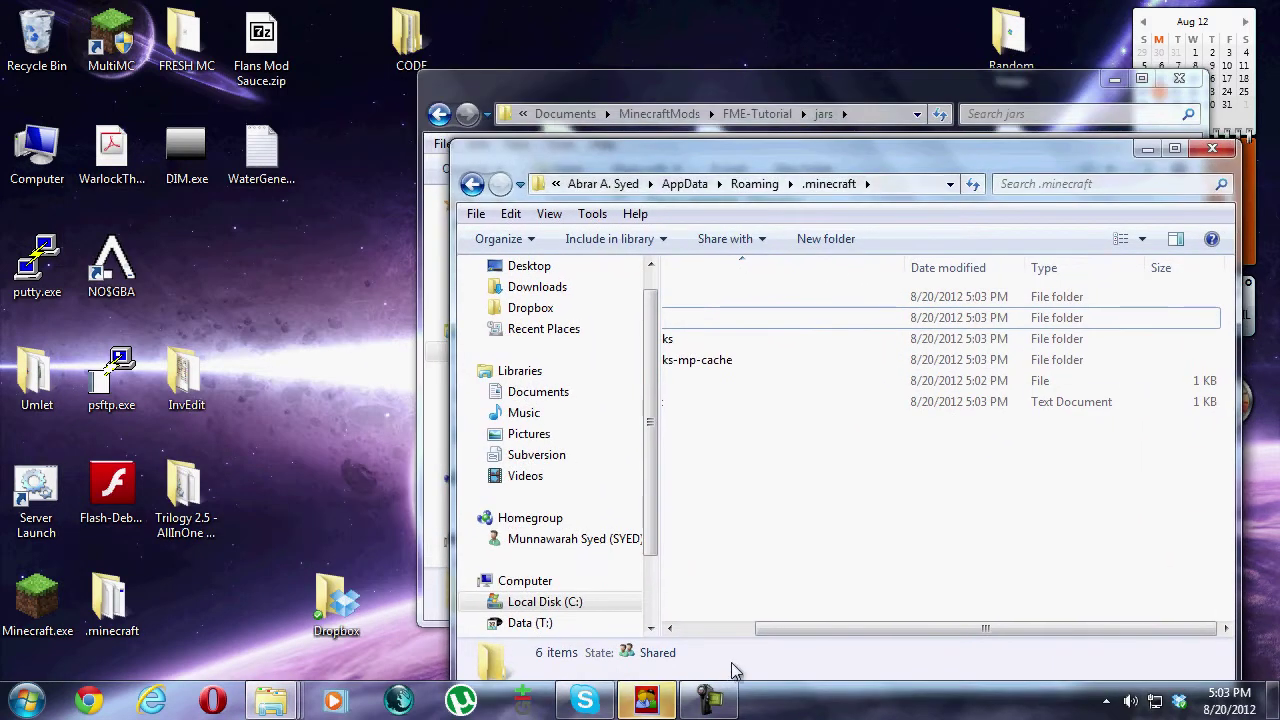
left_click_drag(778, 641, 609, 637)
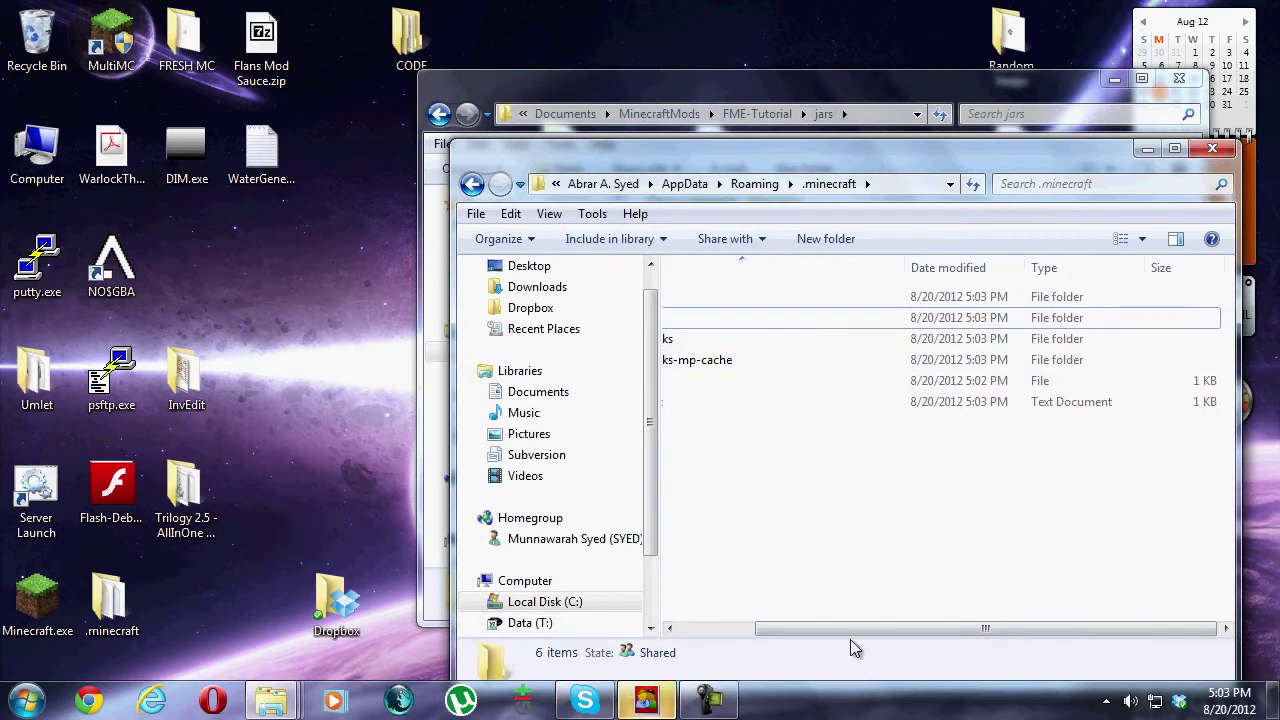
left_click_drag(834, 463, 660, 278)
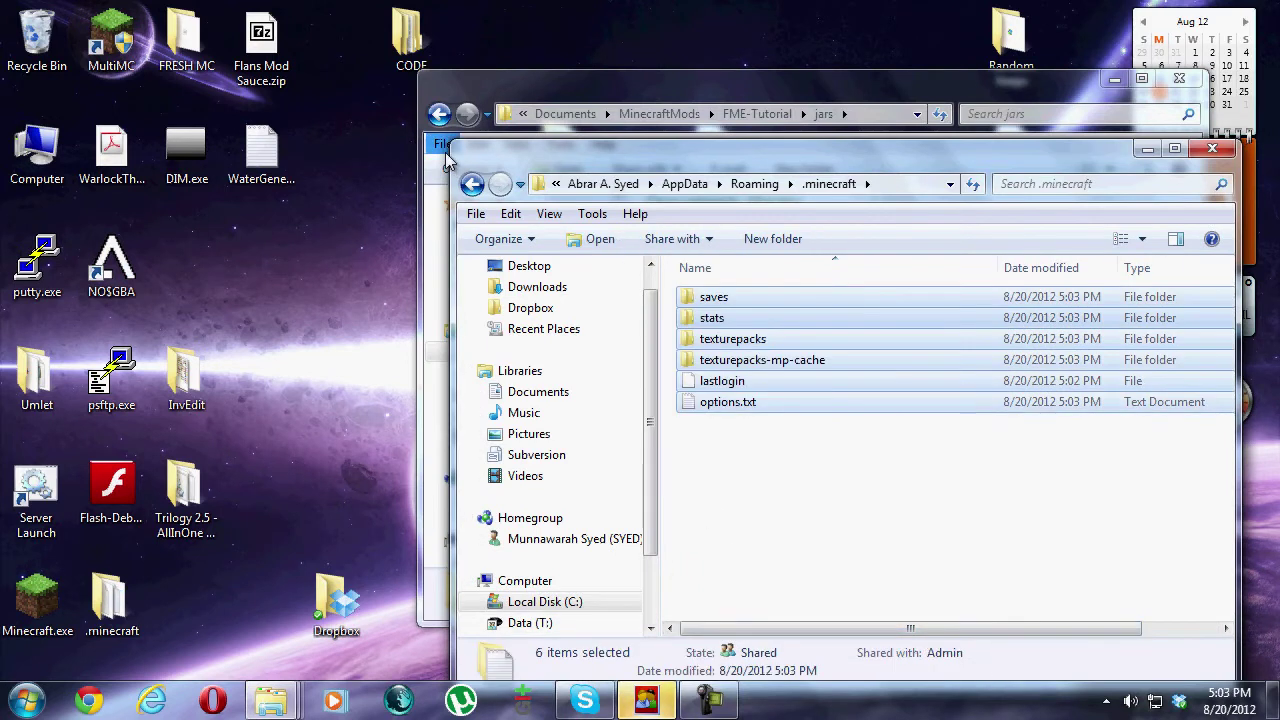
key("Delete")
key("Return")
- Move all contents of the BACKUPS folder back into .minecraft and close the BACKUPS window
mouse_move(270, 700)
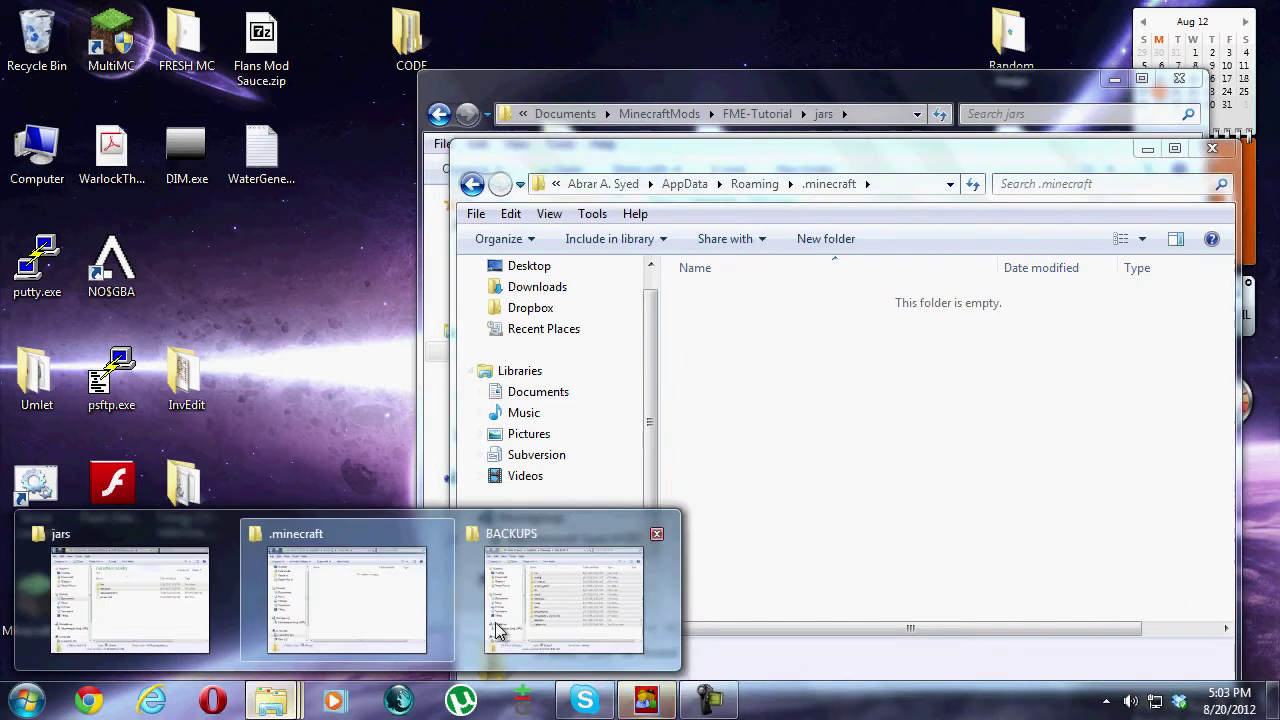
left_click(540, 617)
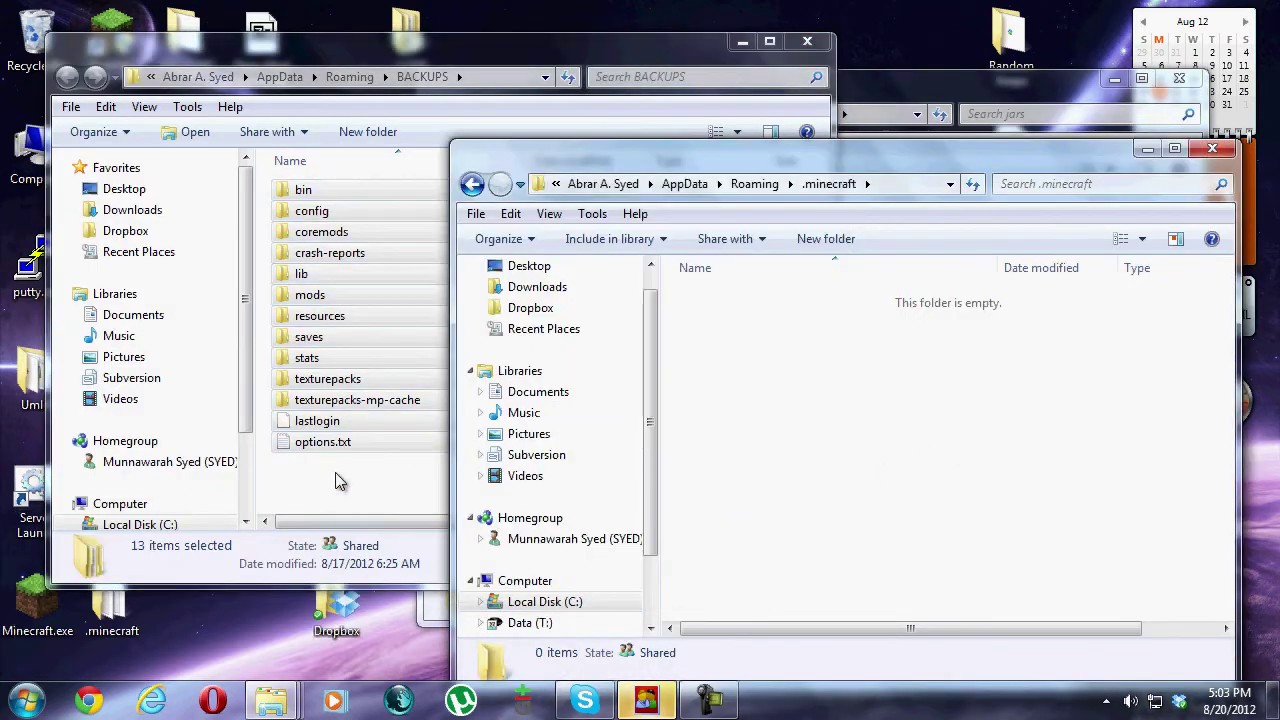
left_click(345, 477)
key("ctrl+a")
left_click_drag(323, 441, 1120, 480)
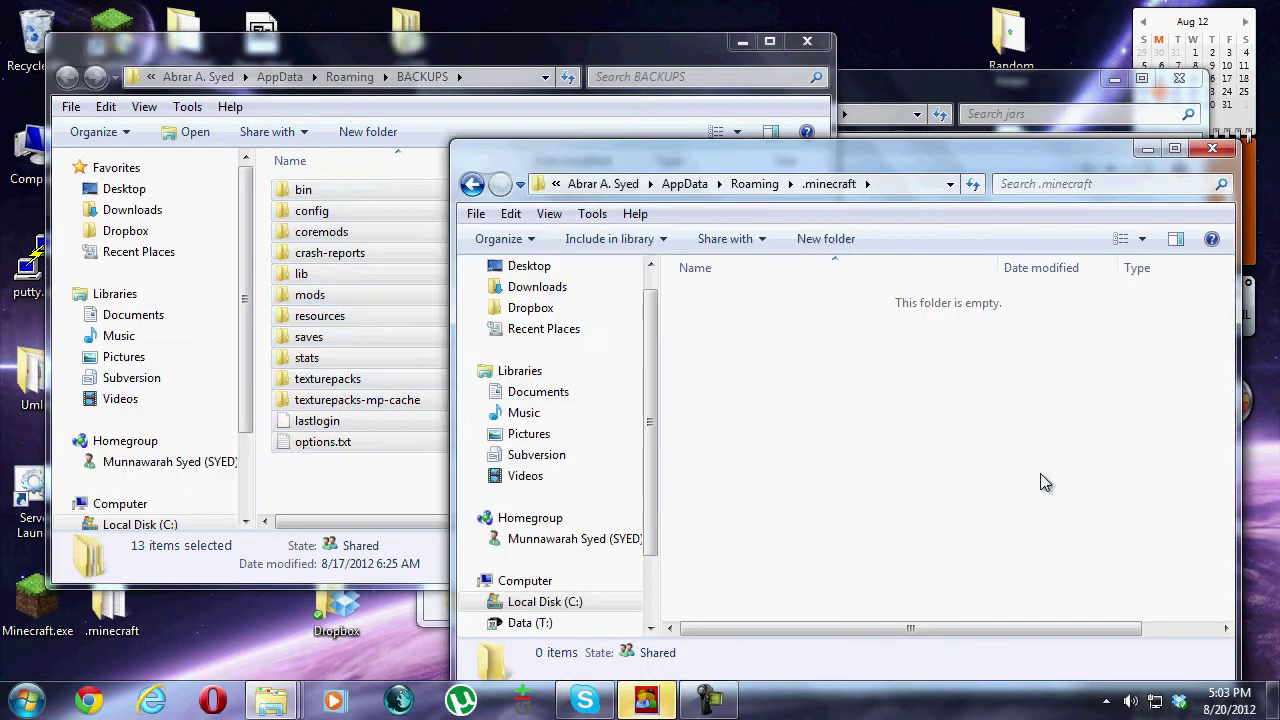
left_click(431, 346)
left_click(805, 42)
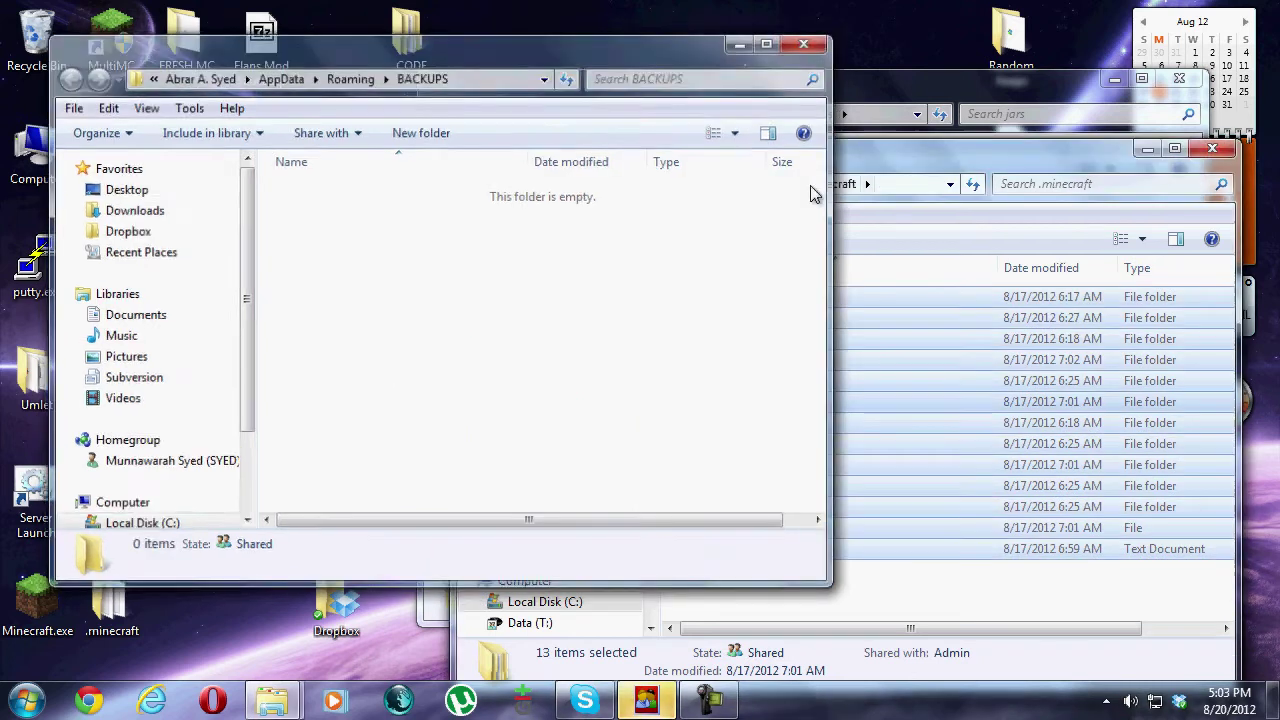
- Delete the empty BACKUPS folder from Roaming and close that folder window
left_click(805, 183)
left_click(780, 452)
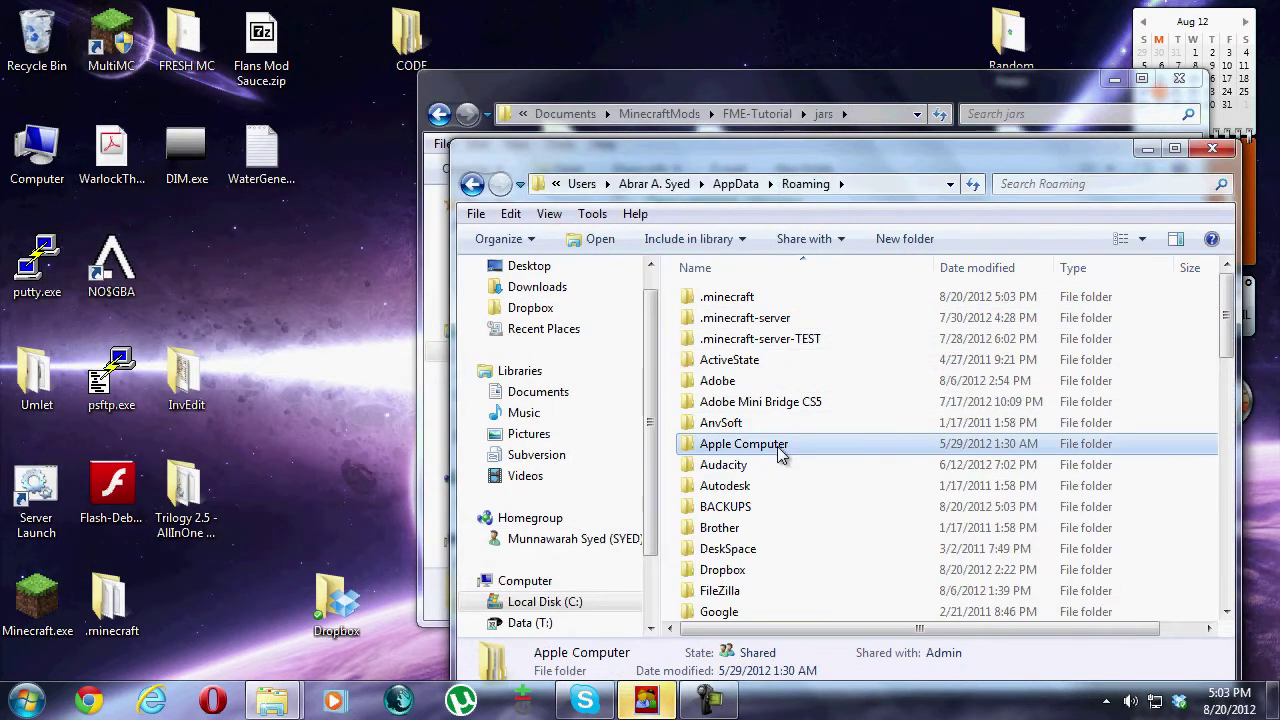
key("b")
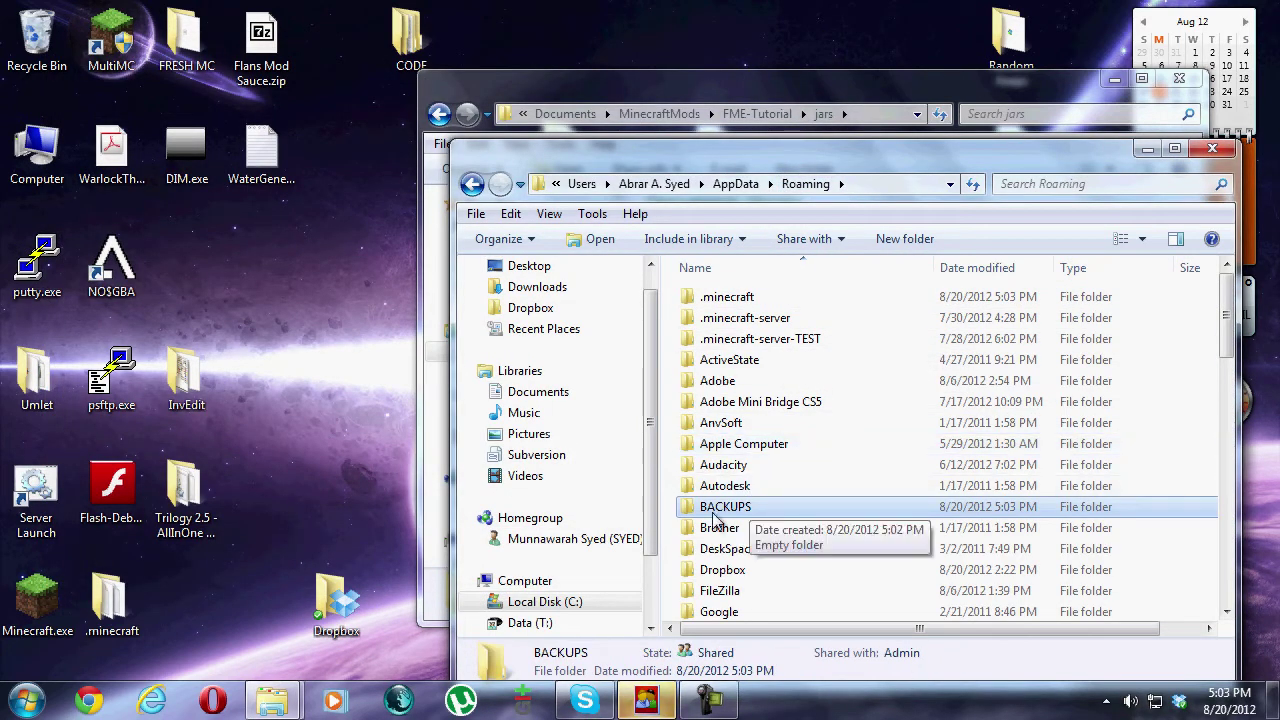
key("Delete")
key("Return")
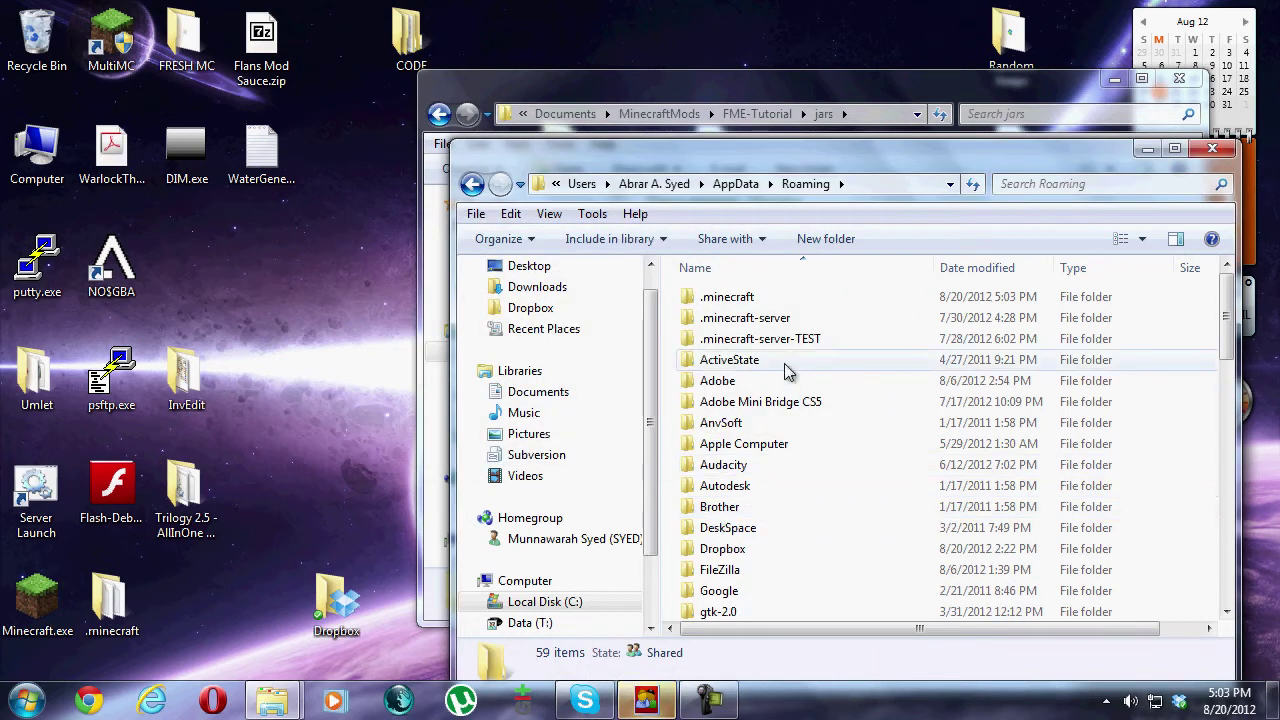
left_click(786, 294)
left_click(1212, 148)
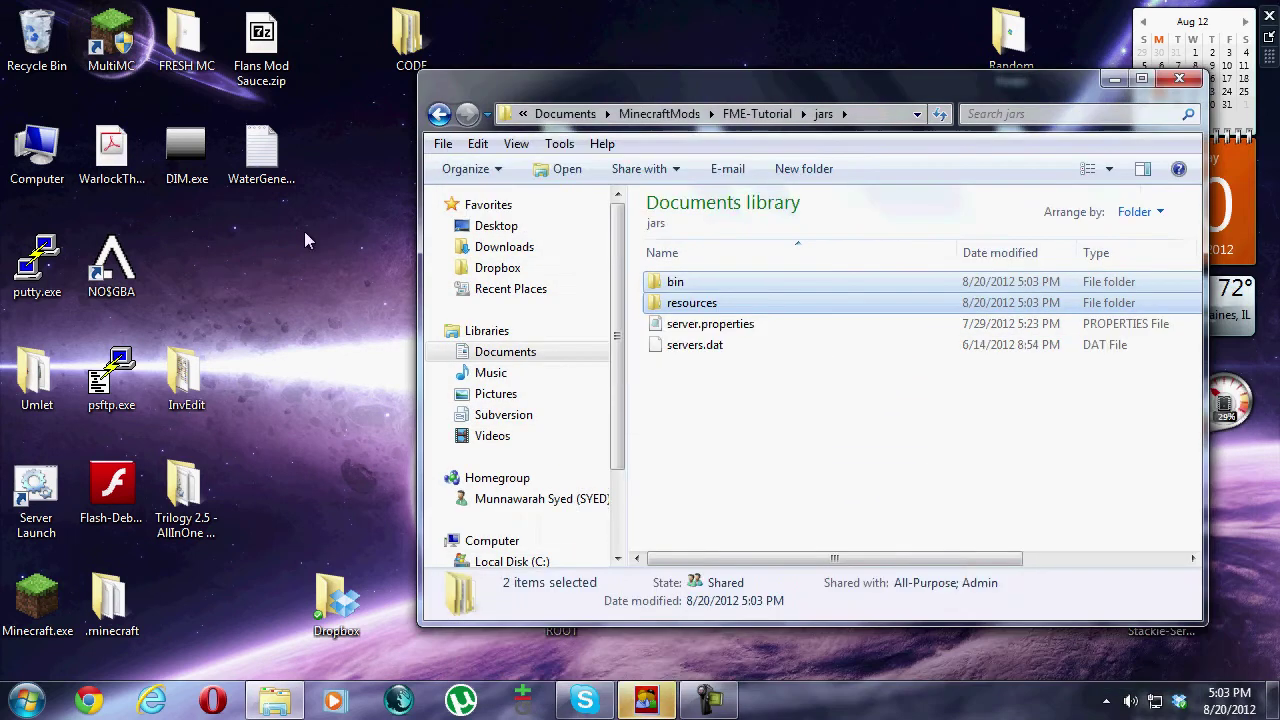
left_click(337, 420)
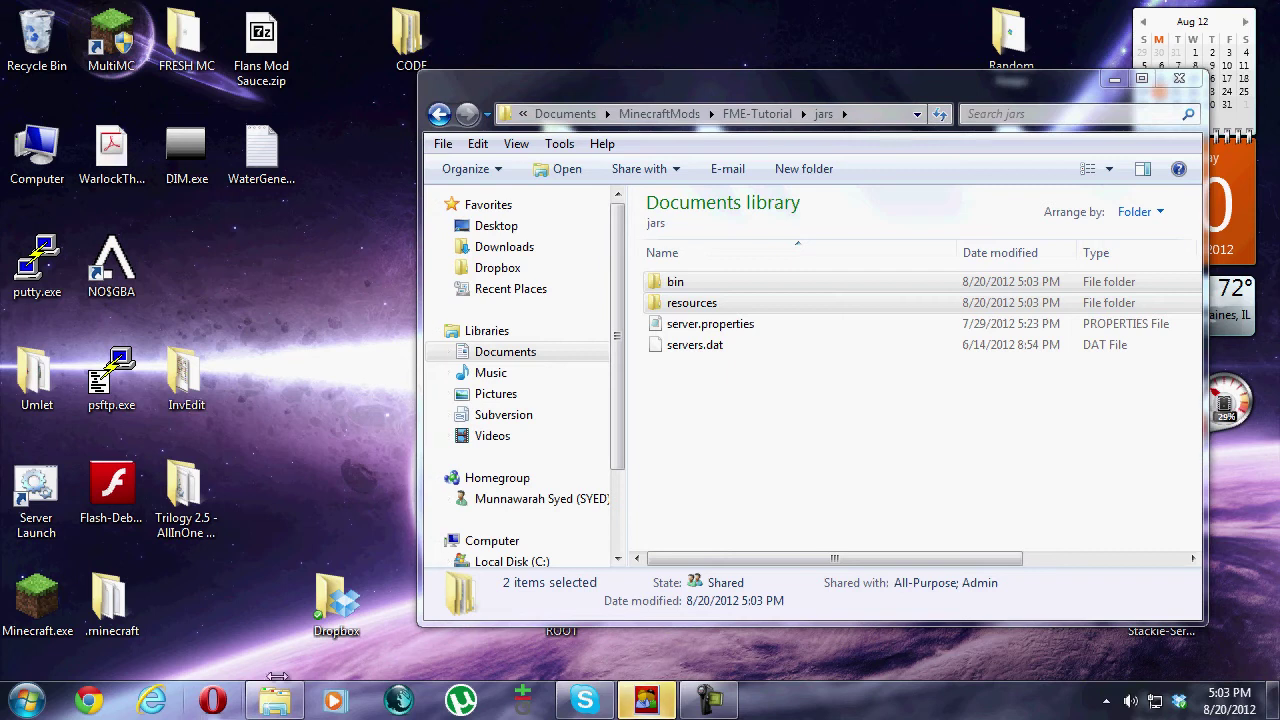
left_click(276, 690)
left_click(705, 323)
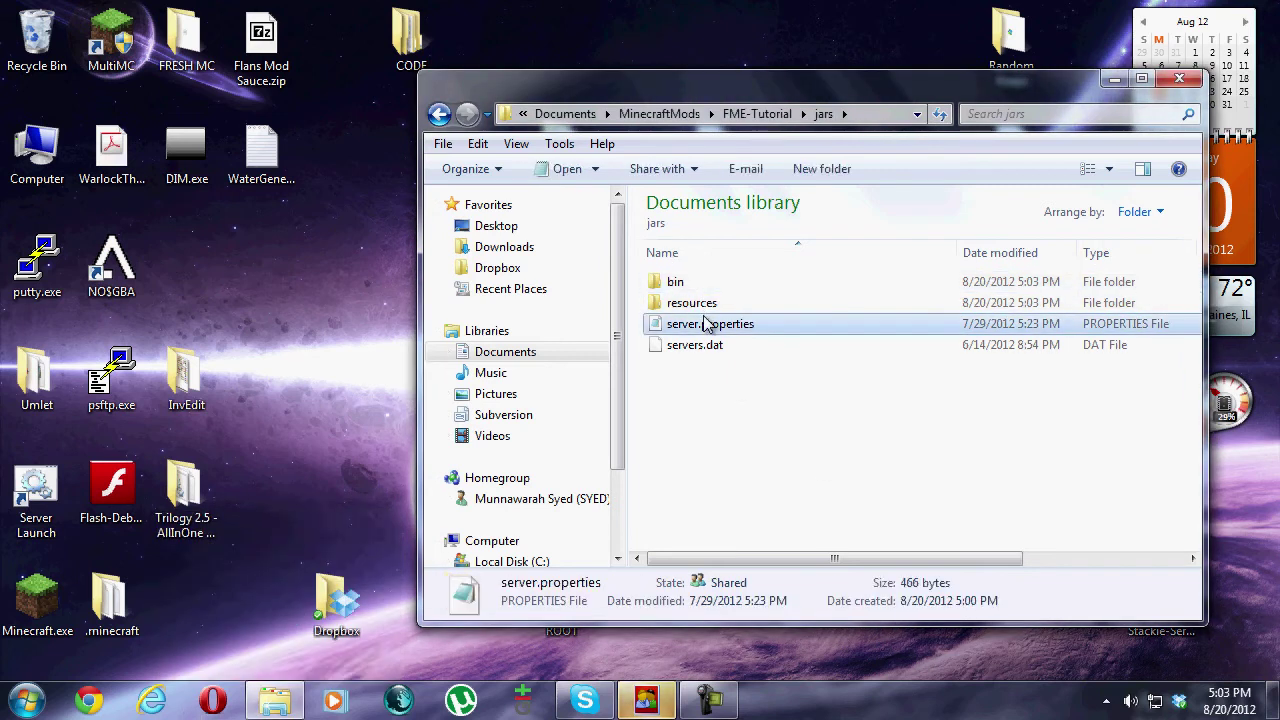
left_click(714, 304)
left_click(745, 396)
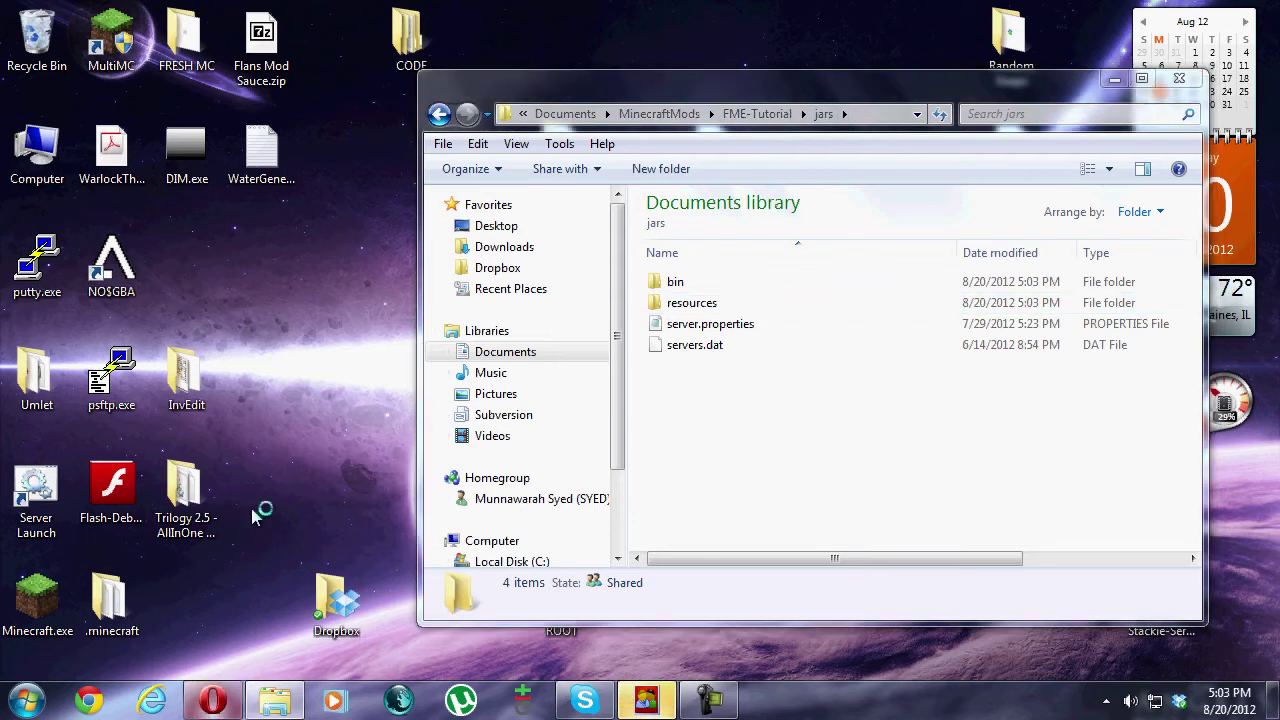
- Switch to Opera, search the web for "minecraft server" and open the minecraft.net download page
double_click(707, 333)
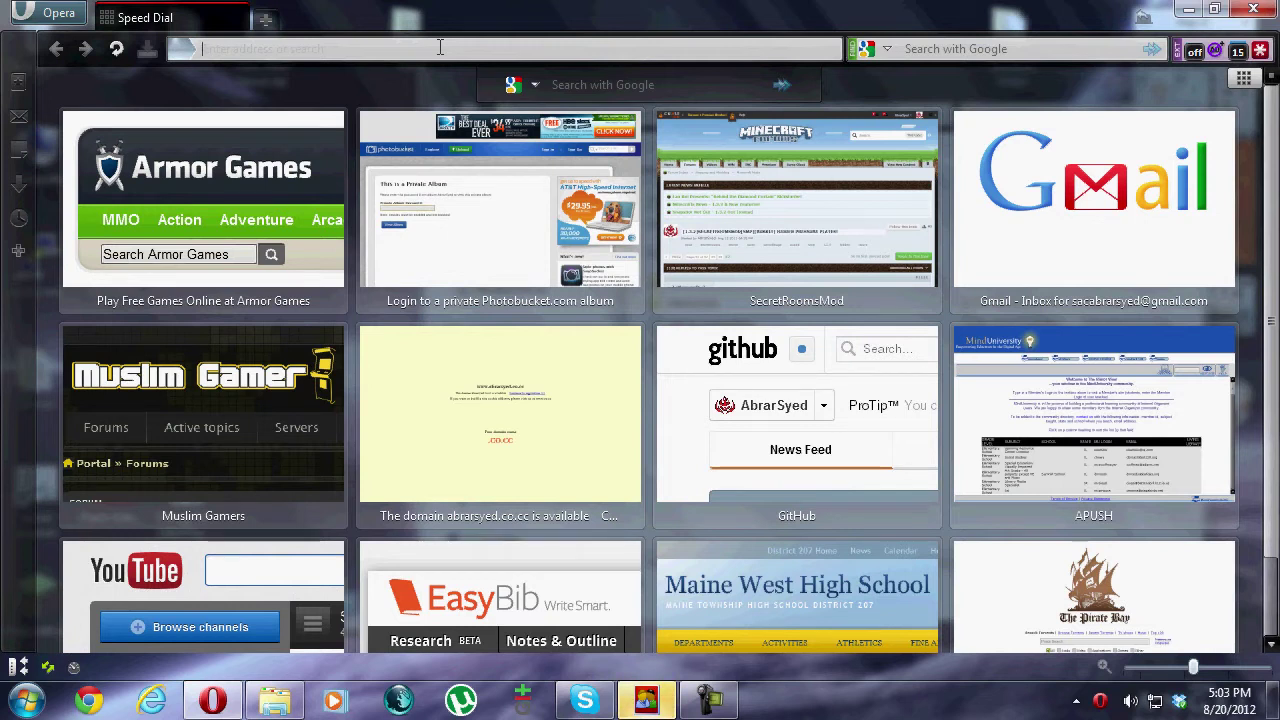
type("m")
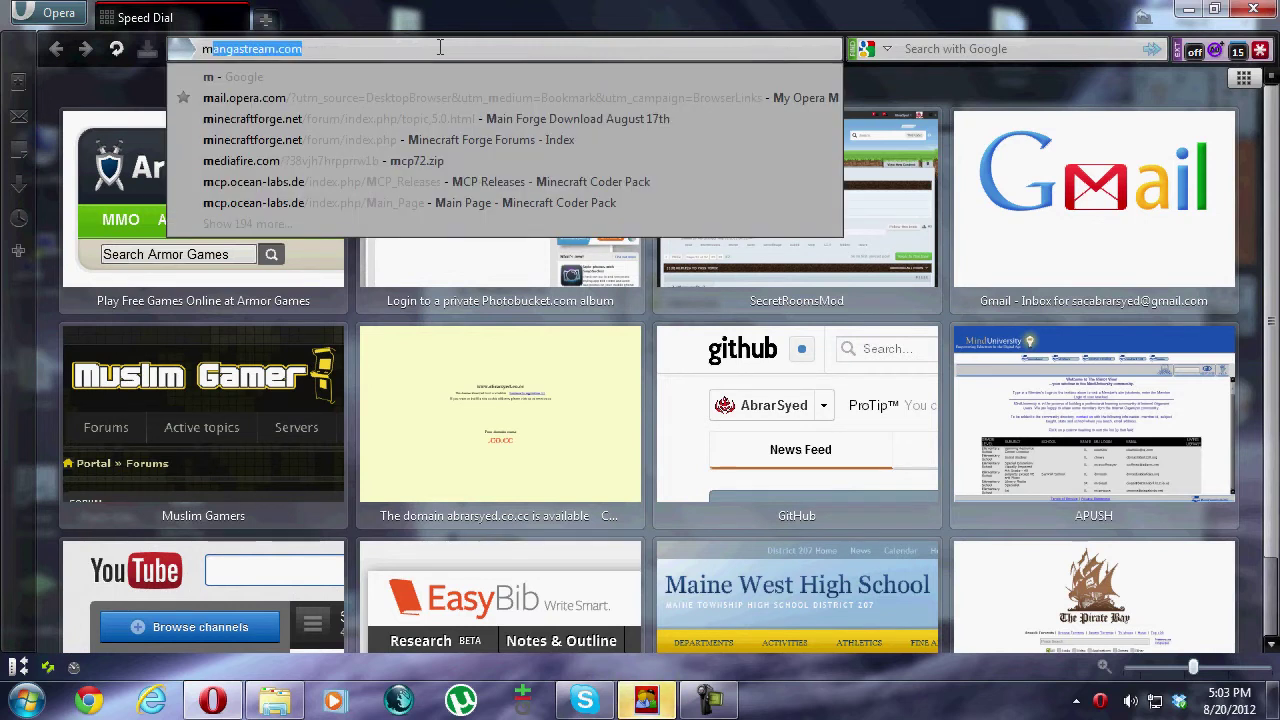
type("inecraft serverv")
key("Return")
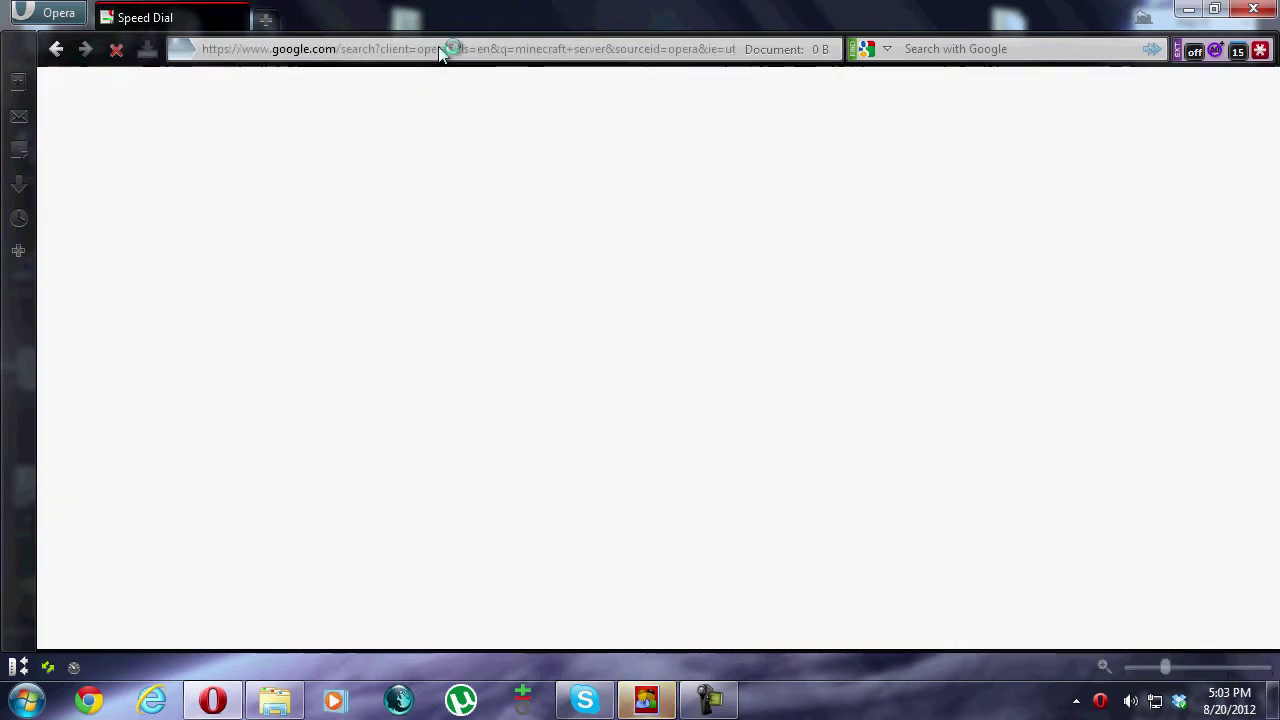
left_click(300, 268)
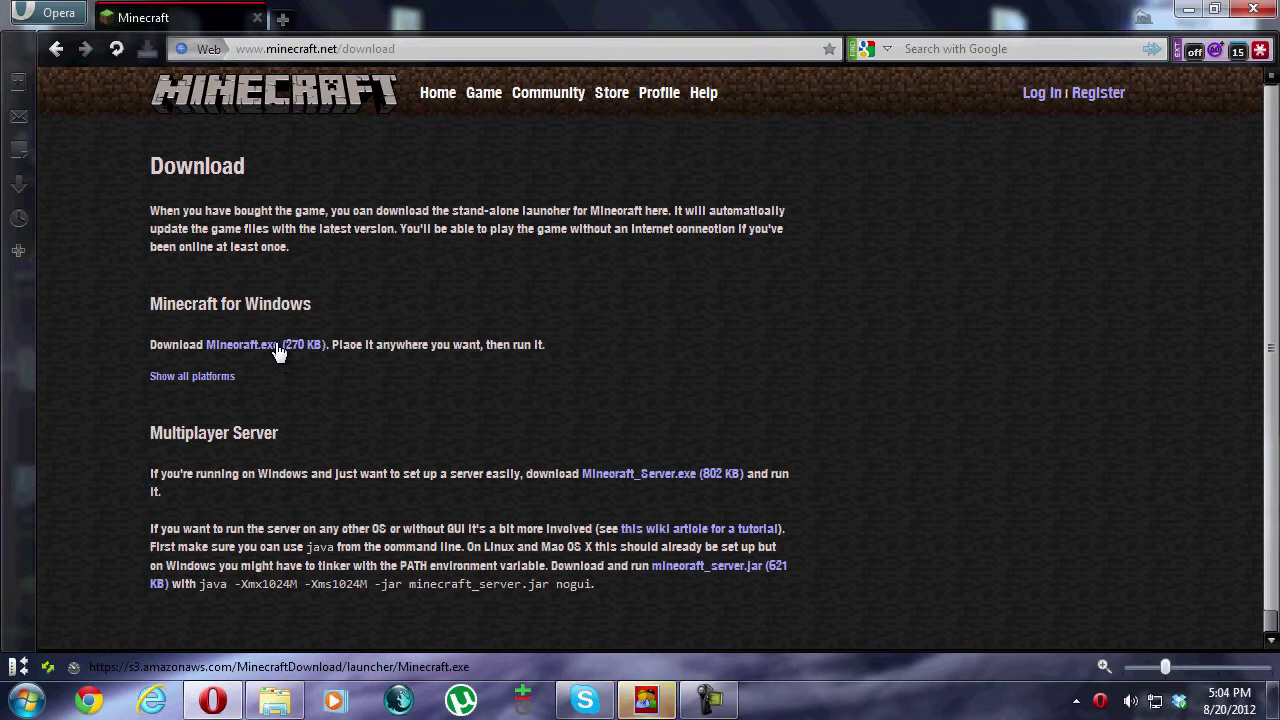
- Download minecraft_server.jar from the Multiplayer Server section, save it to the Desktop and put the browser away
scroll(566, 271, "down", 1)
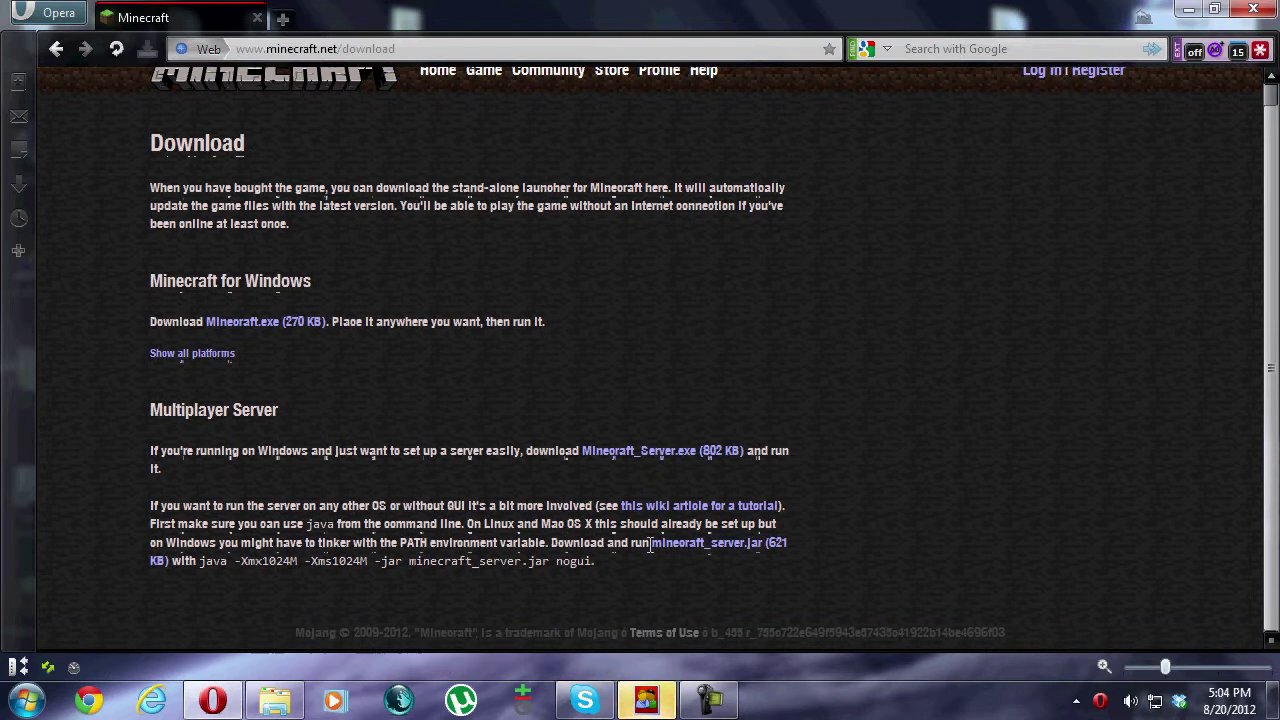
left_click_drag(650, 545, 754, 553)
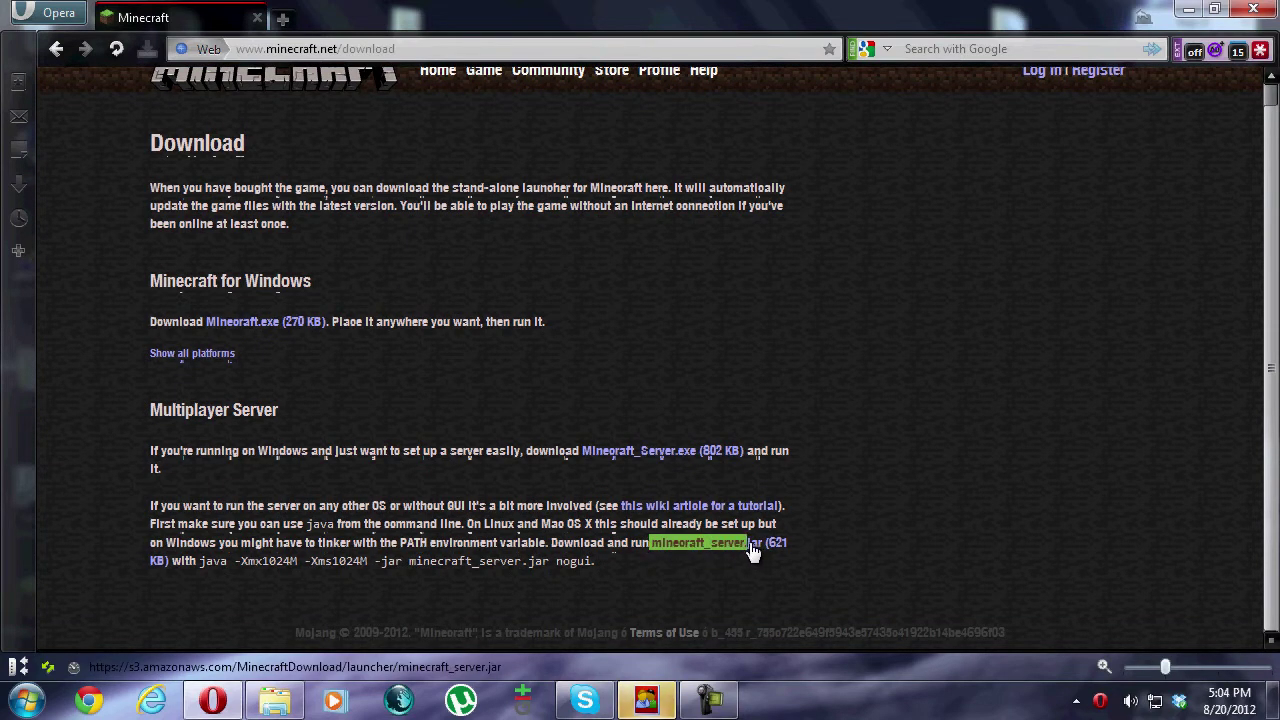
left_click(751, 556)
left_click(603, 422)
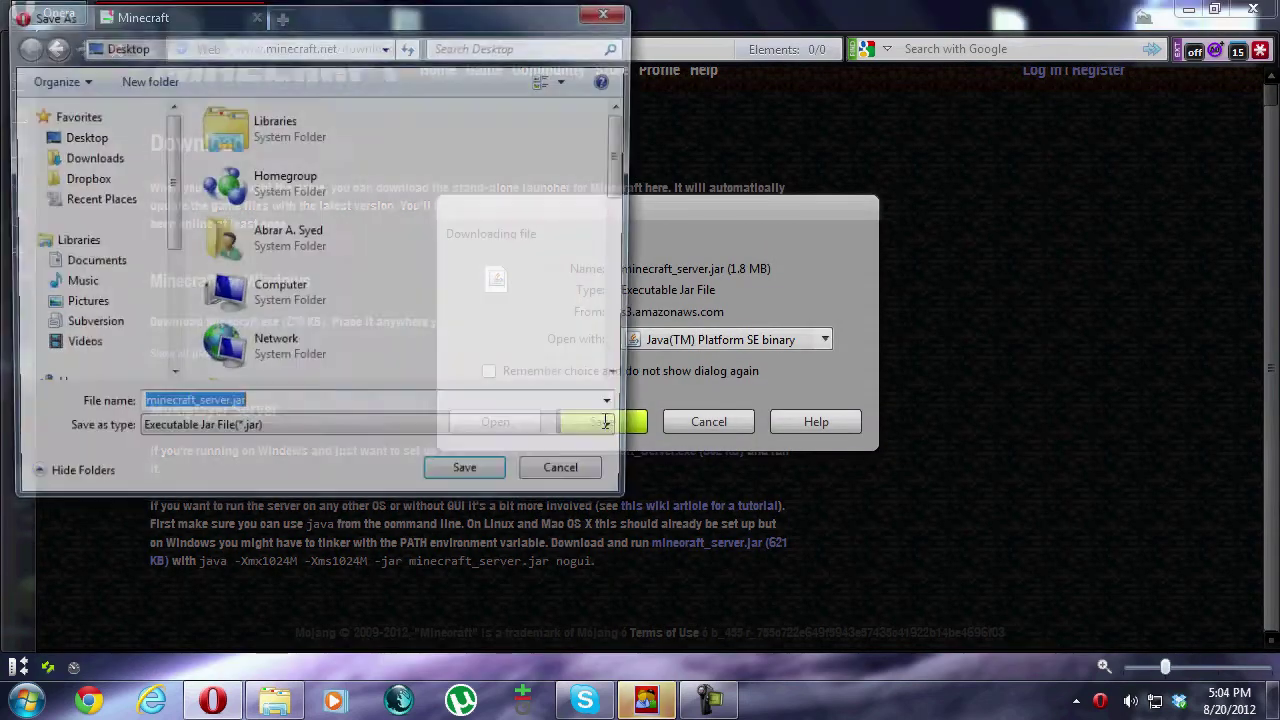
left_click(470, 479)
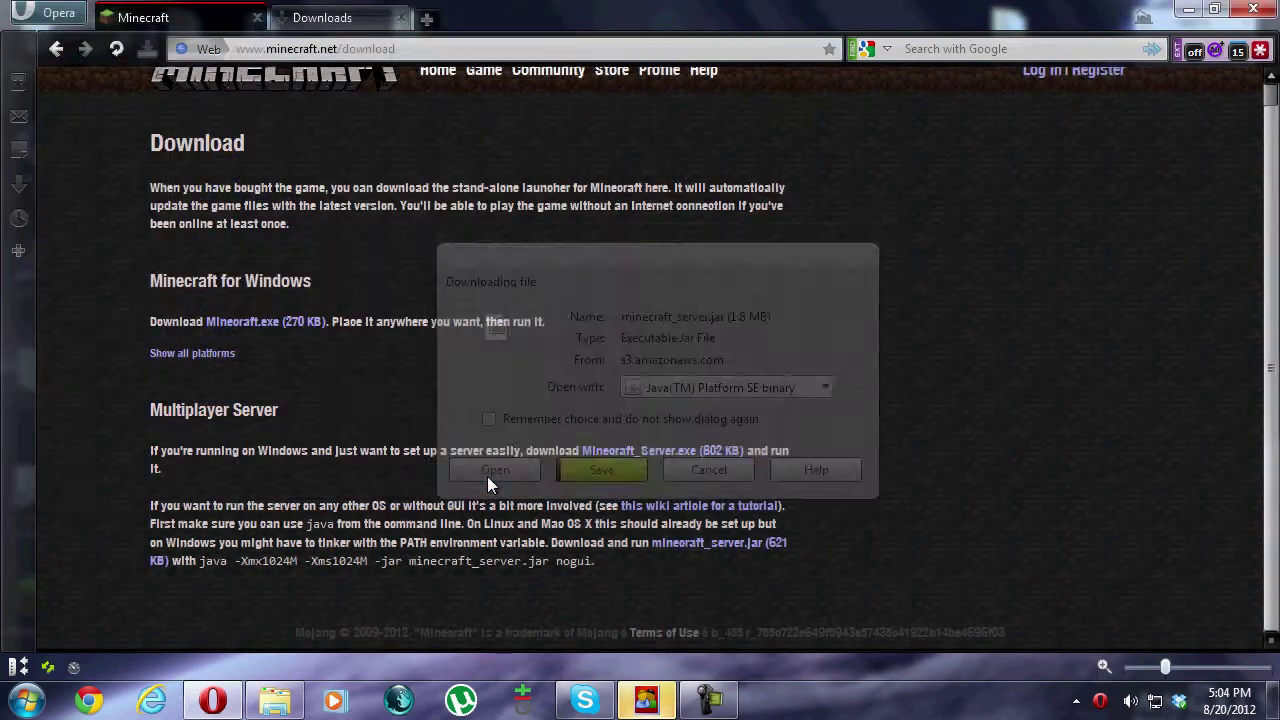
key("super+Down")
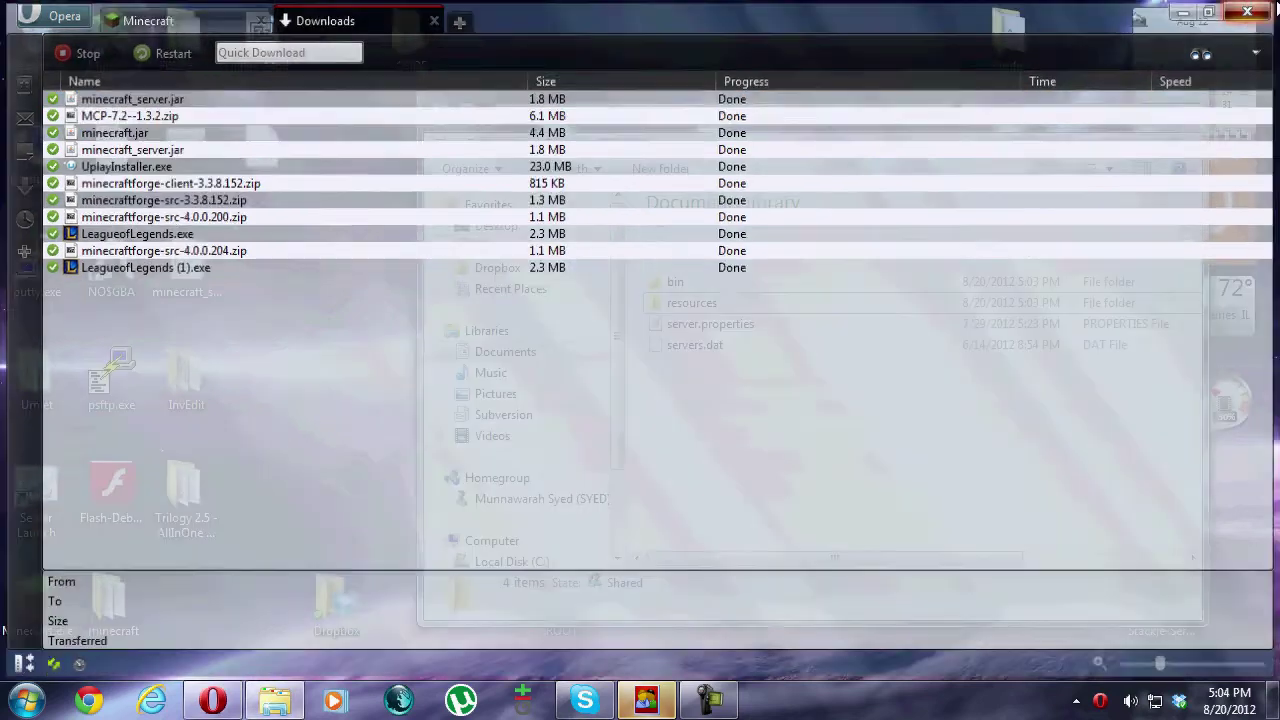
- Move minecraft_server.jar from the desktop into the jars folder and refresh the folder listing
left_click_drag(170, 275, 731, 457)
right_click(714, 428)
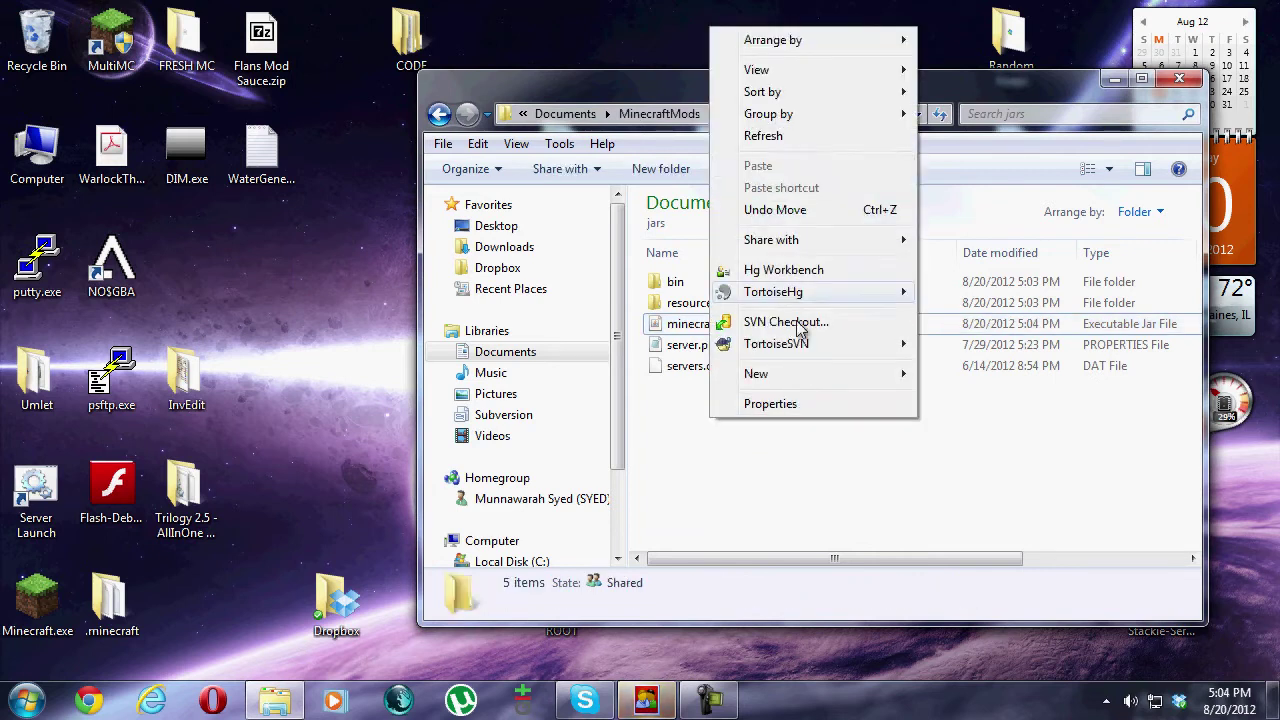
left_click(784, 137)
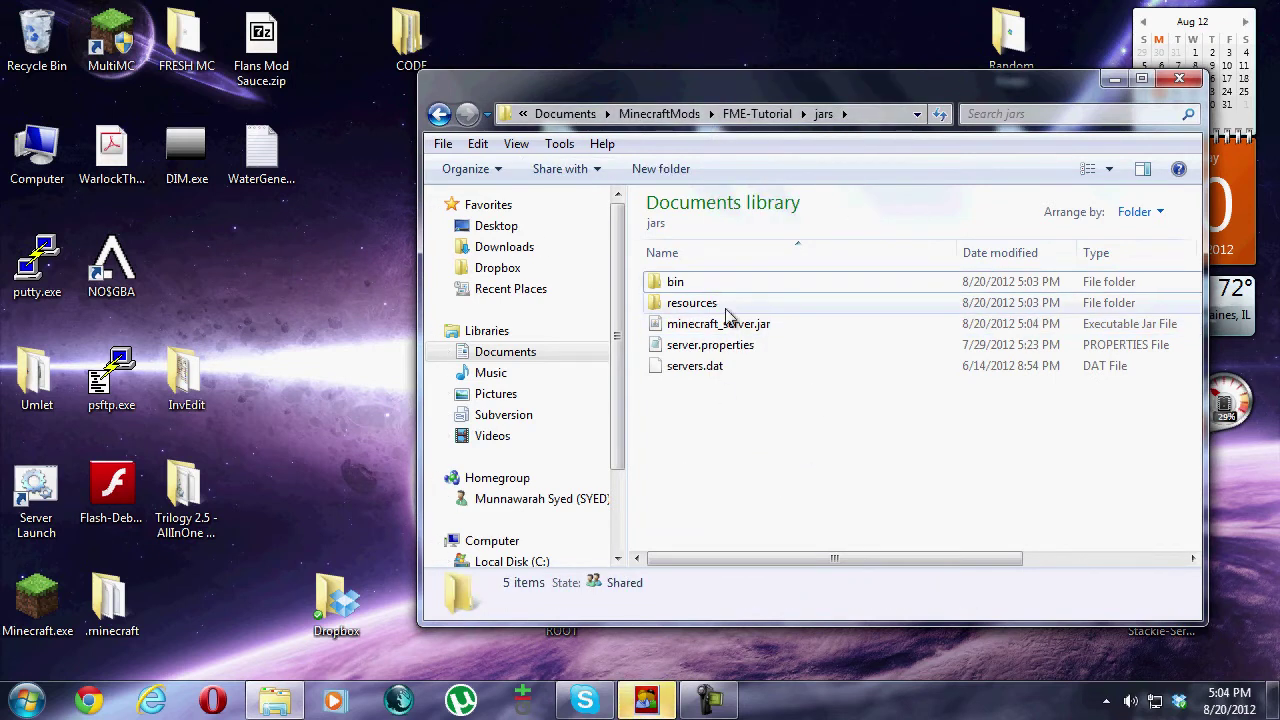
left_click_drag(748, 396, 680, 270)
left_click(777, 503)
- Open the forge folder inside FME-Tutorial and locate install.cmd
left_click(757, 114)
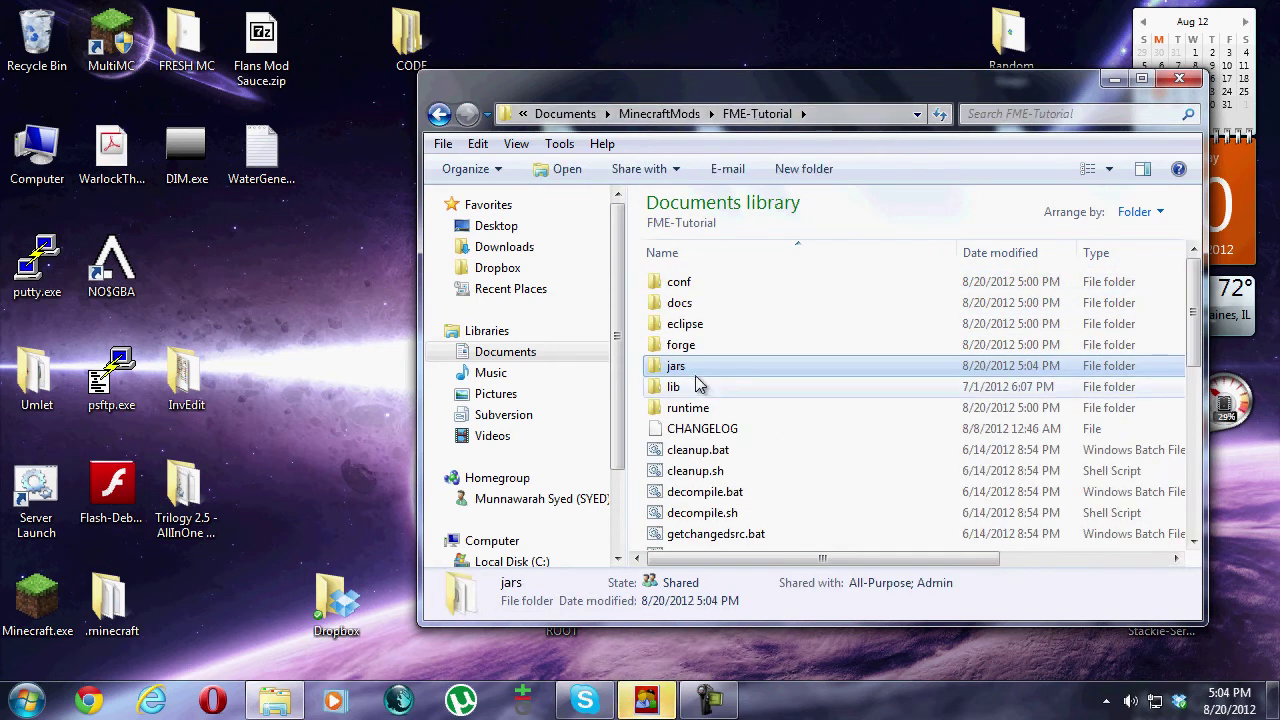
double_click(683, 345)
left_click_drag(690, 86, 594, 62)
left_click(640, 373)
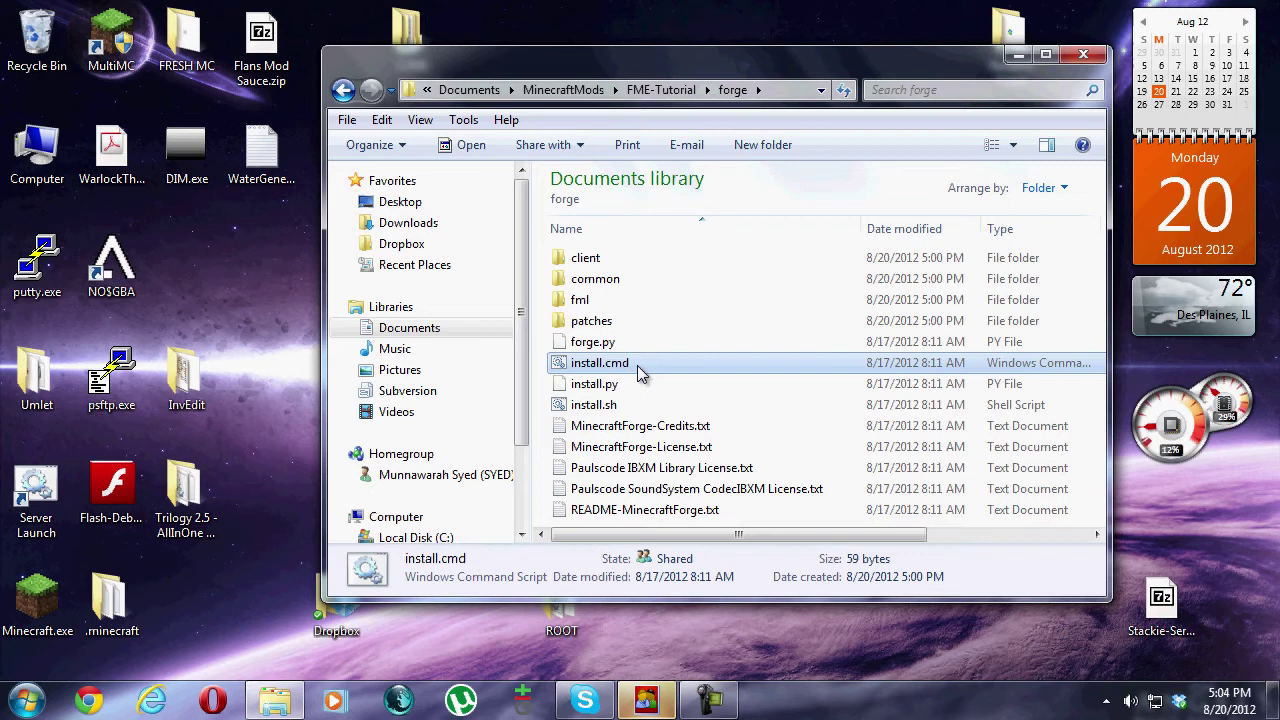
- Go back to the FME-Tutorial folder and look over the MCP scripts, including decompile.bat
left_click(660, 89)
scroll(670, 350, "down", 4)
scroll(670, 347, "up", 2)
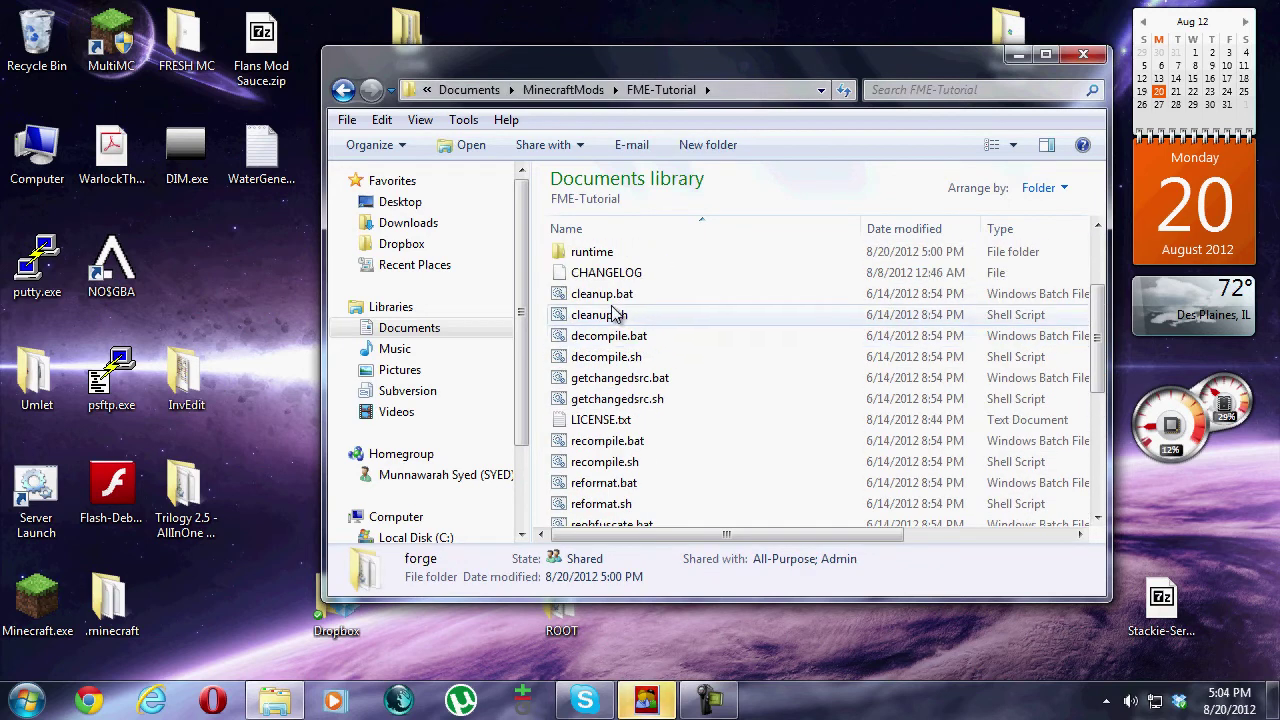
left_click(640, 336)
scroll(625, 392, "up", 2)
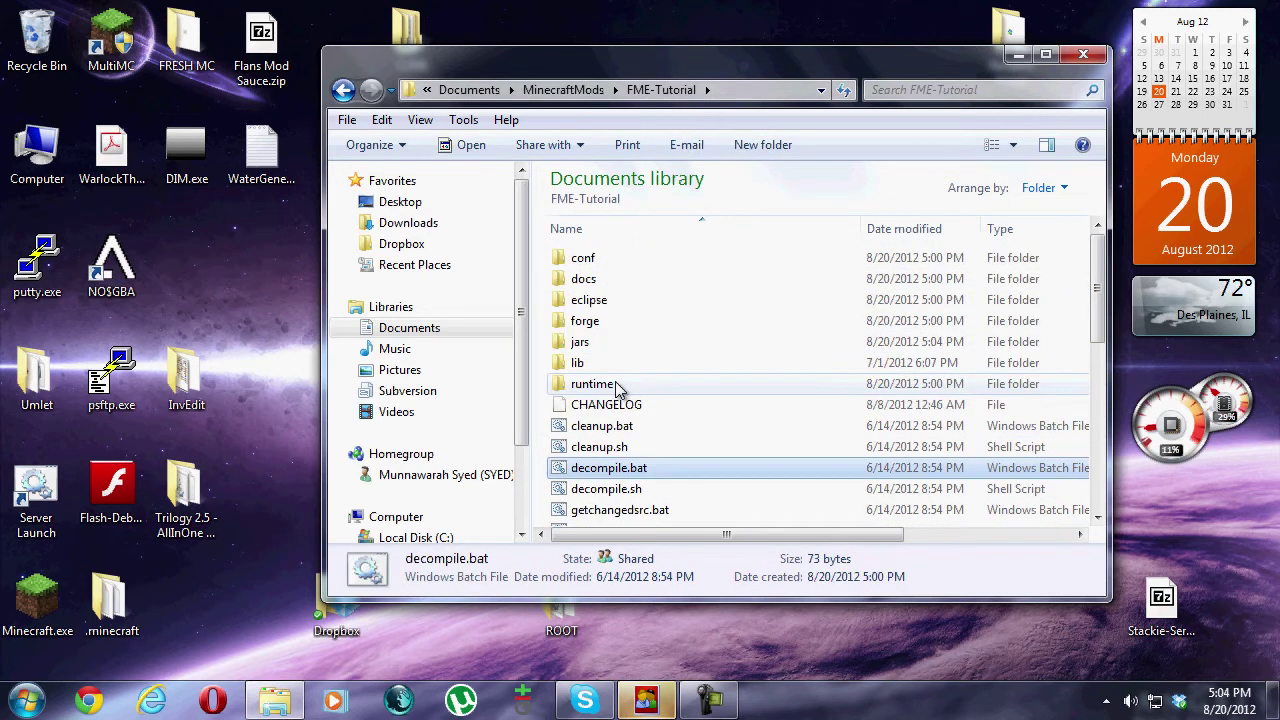
- Run install.cmd from the forge folder, let the Forge setup finish and dismiss the console
double_click(585, 321)
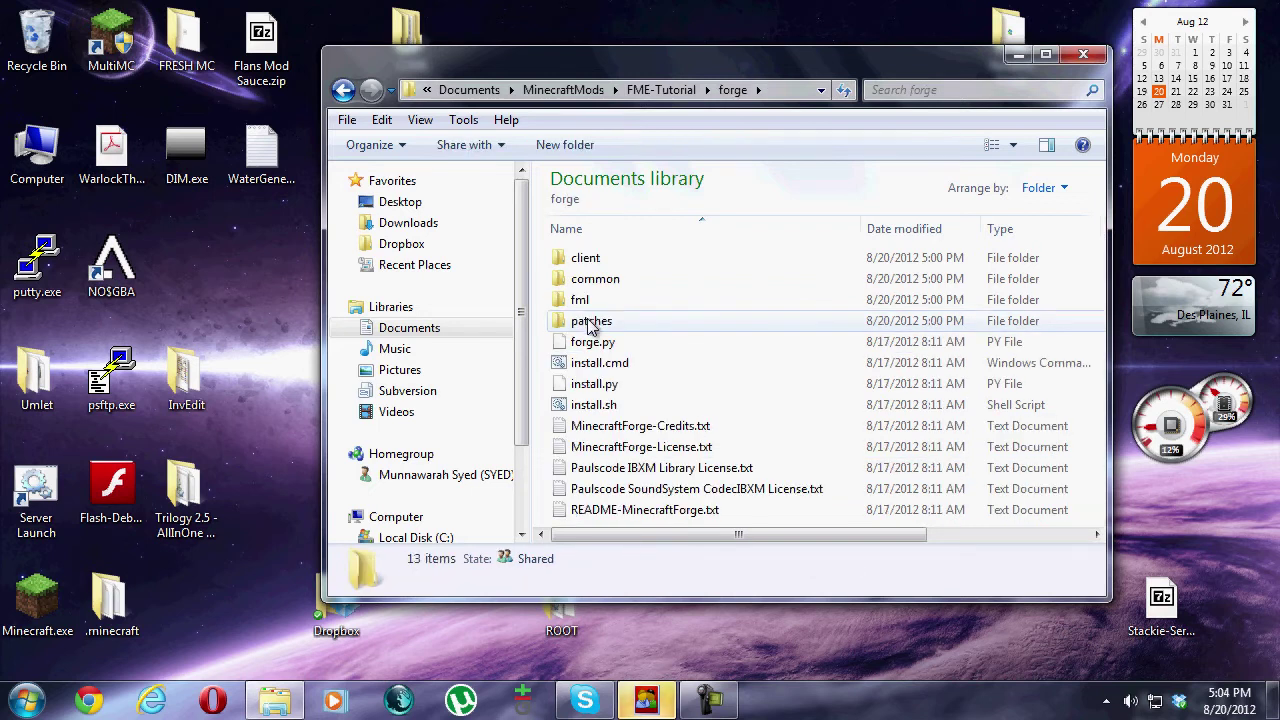
double_click(610, 366)
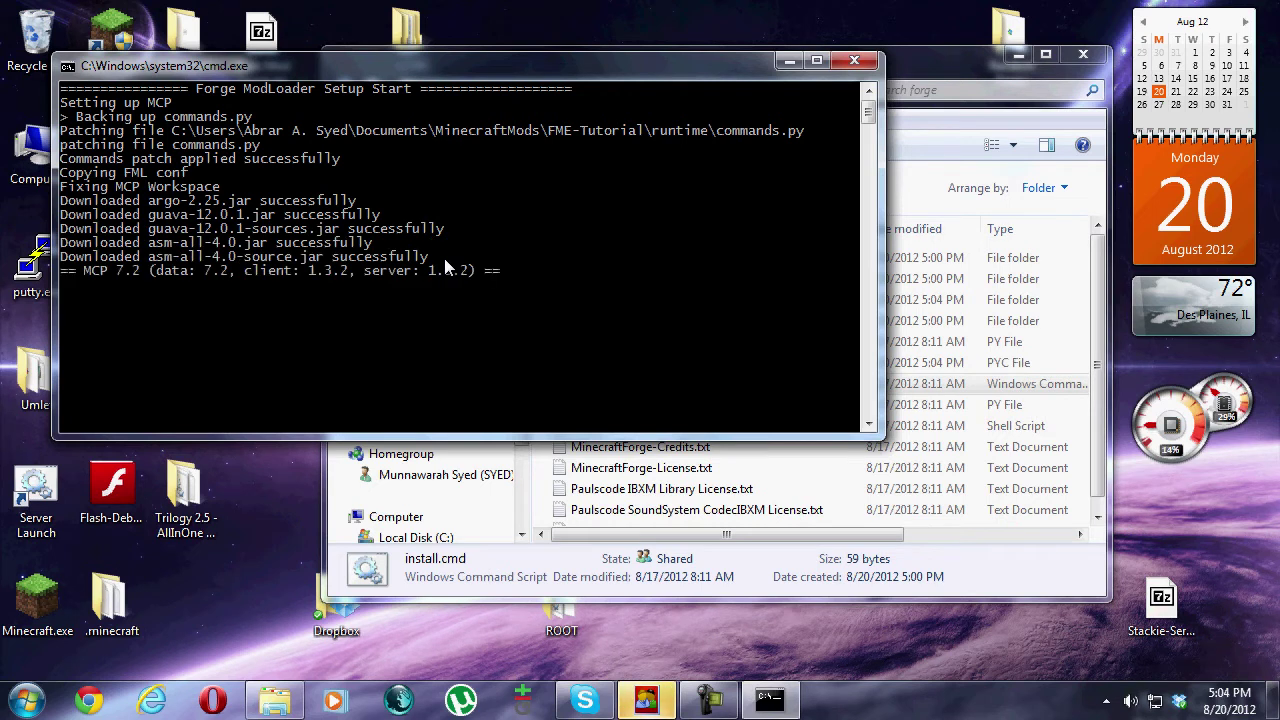
scroll(326, 224, "up", 1)
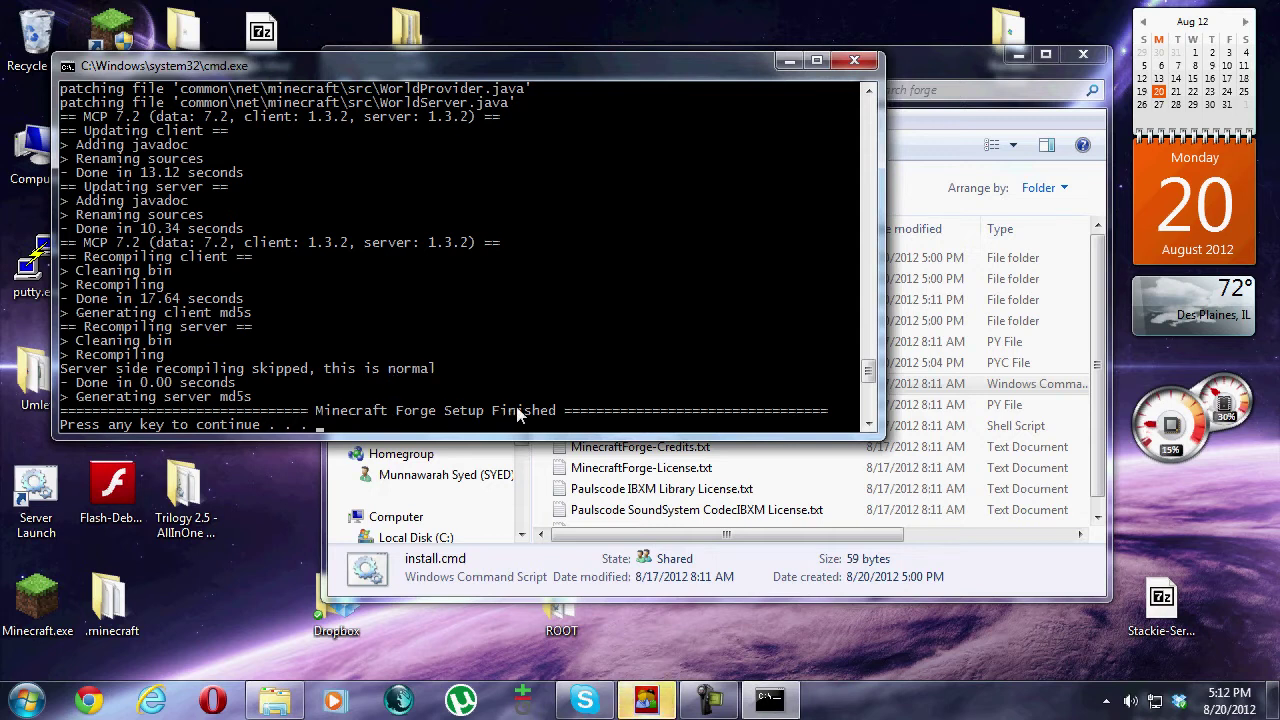
left_click_drag(868, 376, 858, 100)
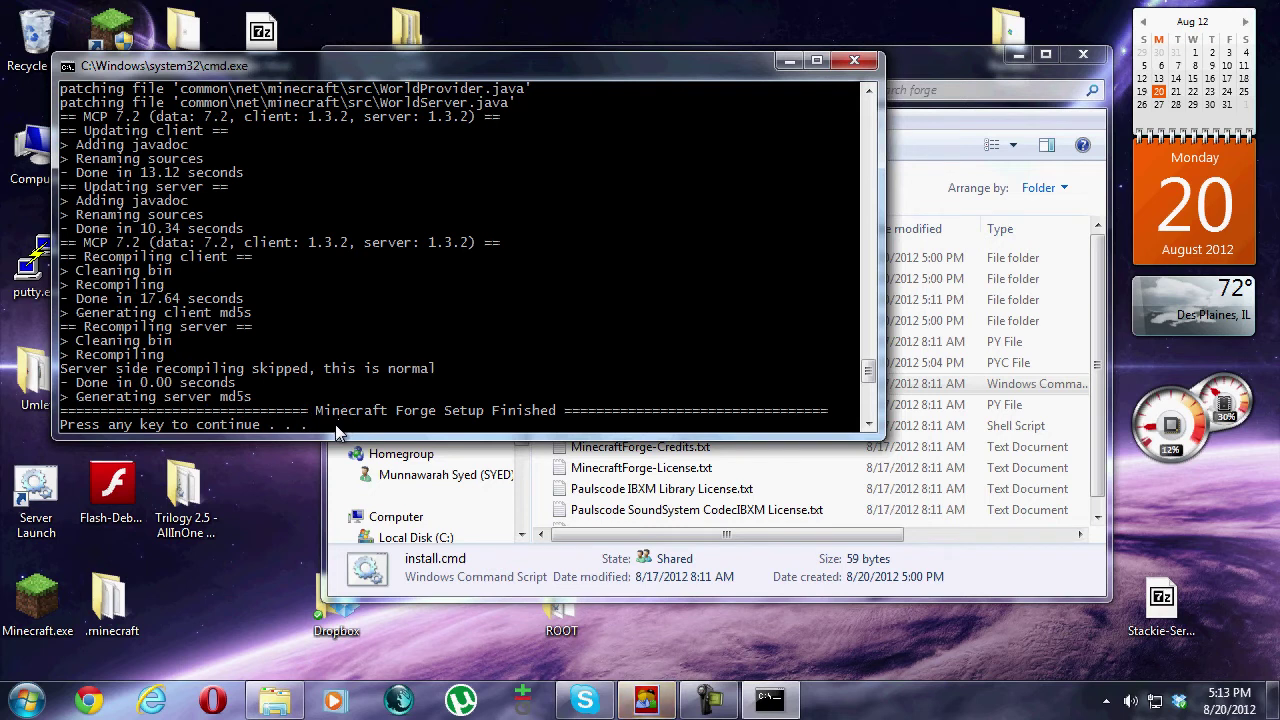
key("Return")
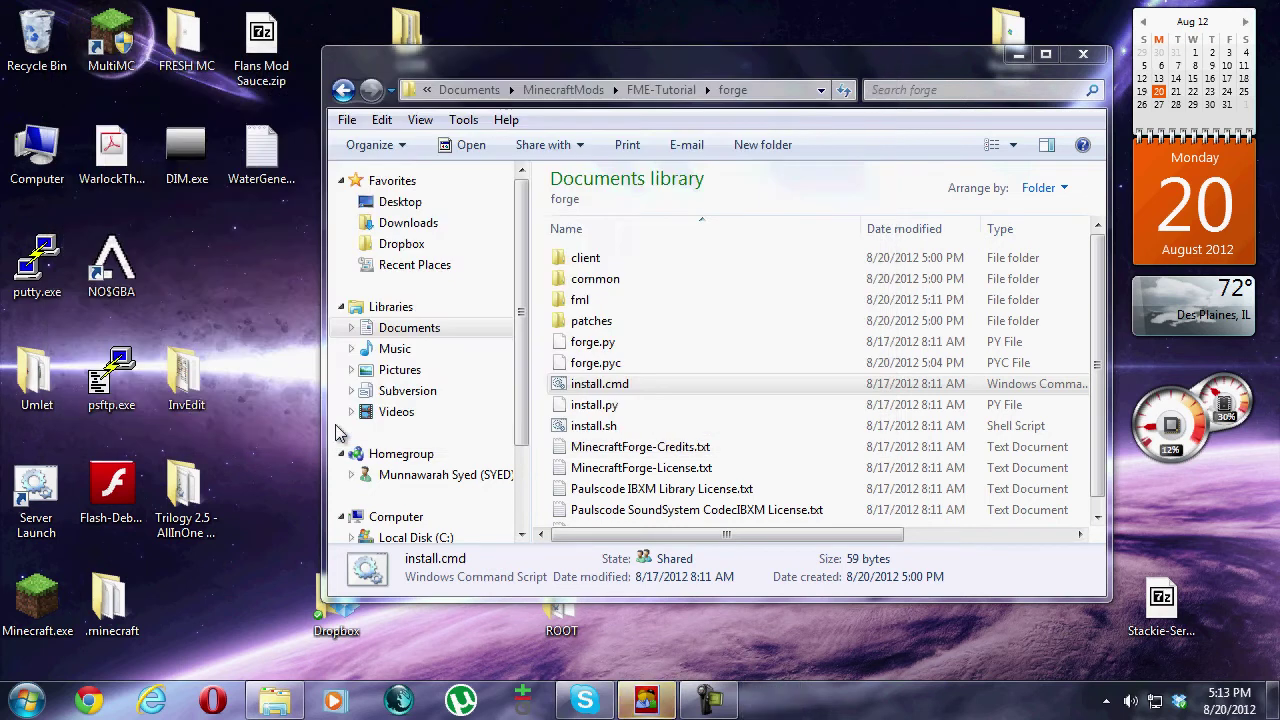
- Return to the FME-Tutorial folder and examine the folders and scripts it contains after the Forge installation
left_click(634, 302)
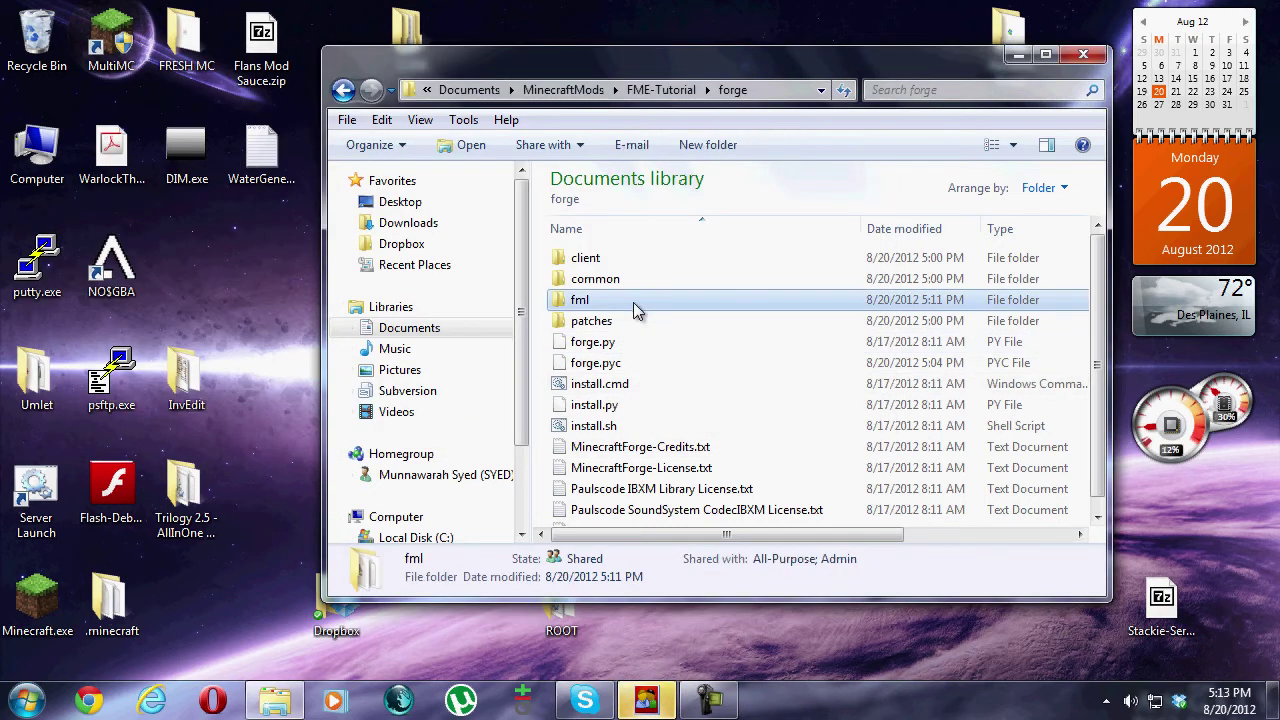
left_click(672, 92)
left_click(651, 427)
scroll(651, 430, "down", 5)
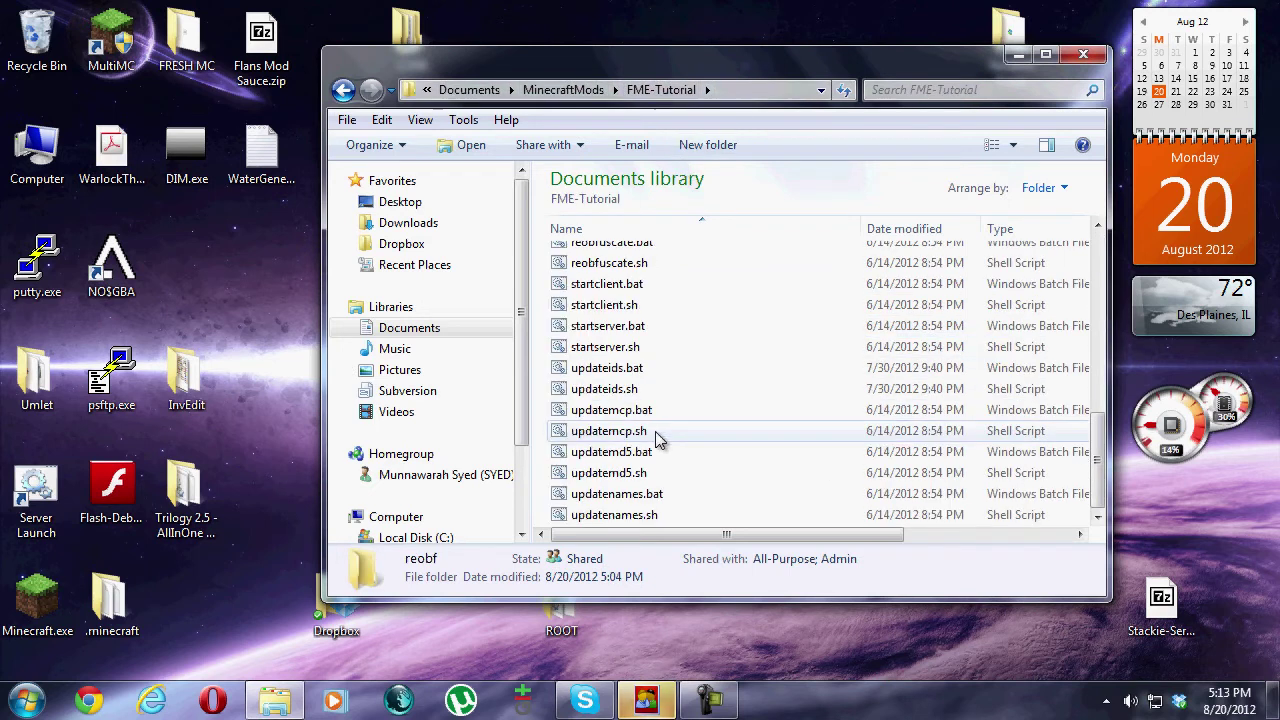
scroll(660, 440, "up", 4)
scroll(658, 438, "up", 3)
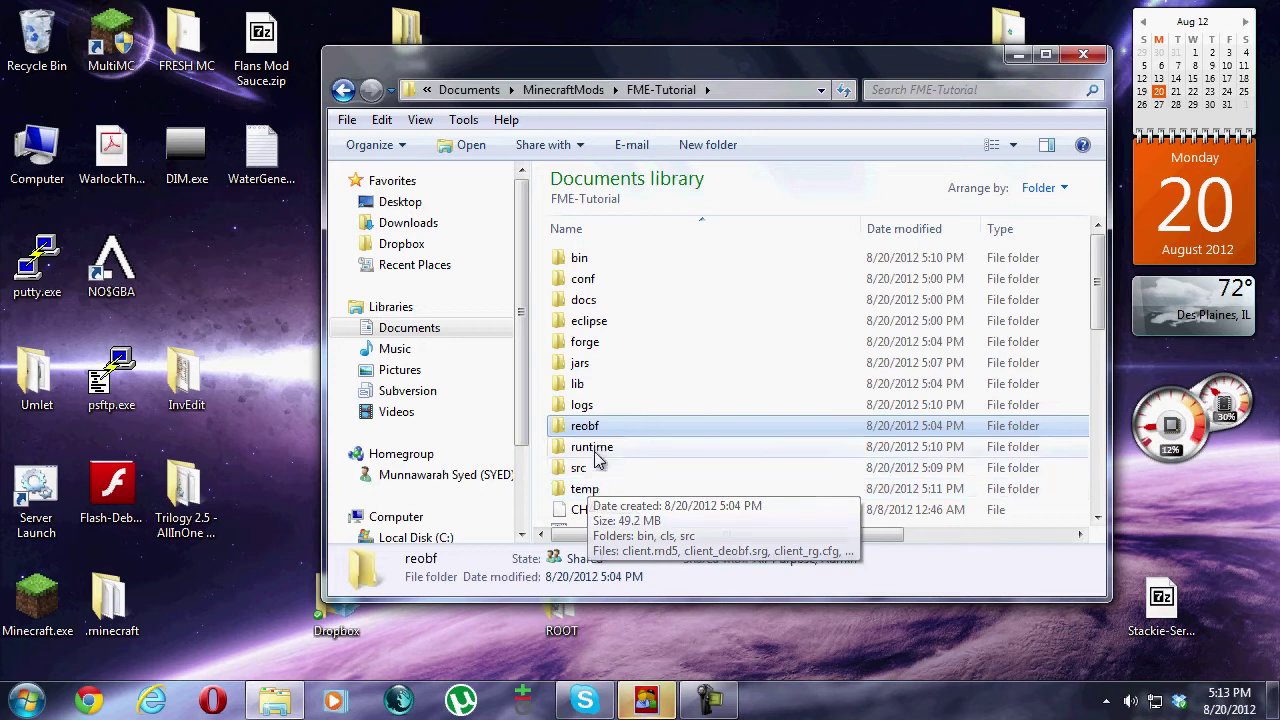
- Rearrange the folder windows, open the eclipse folder on the desktop and launch eclipse.exe
left_click(630, 331)
left_click_drag(518, 68, 620, 92)
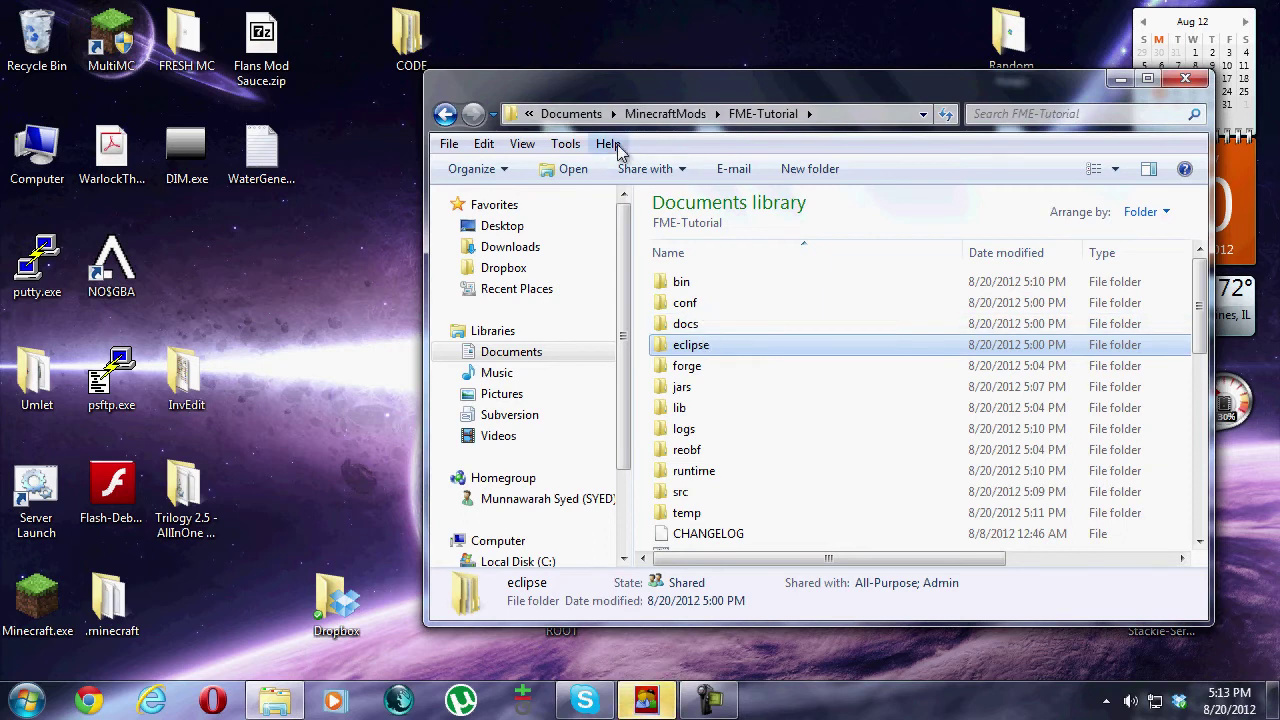
left_click_drag(634, 100, 697, 246)
left_click(603, 89)
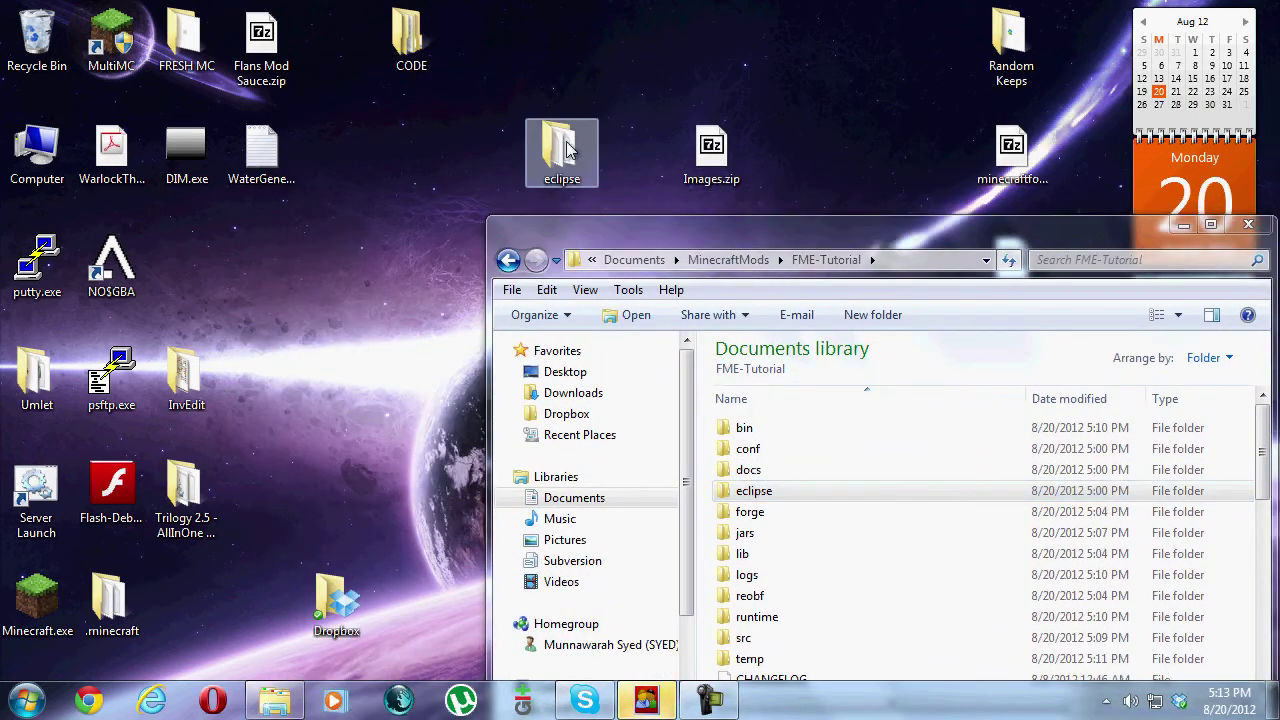
double_click(567, 149)
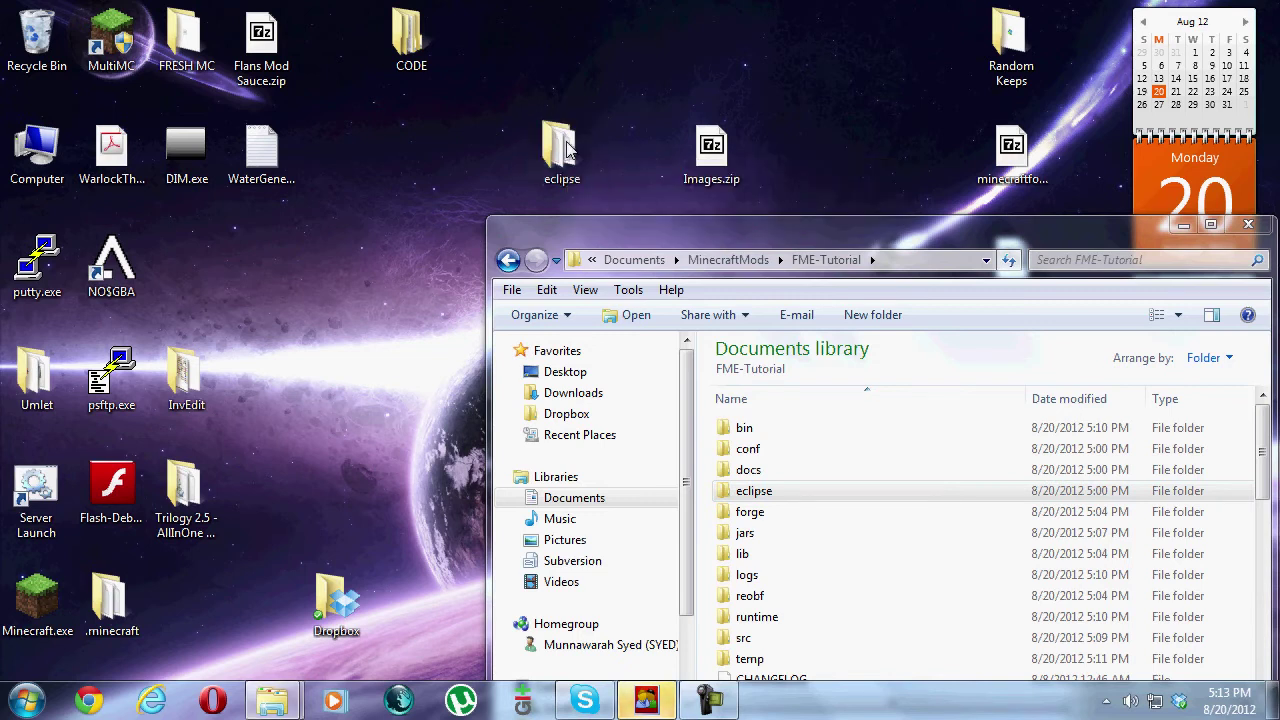
left_click_drag(632, 25, 635, 298)
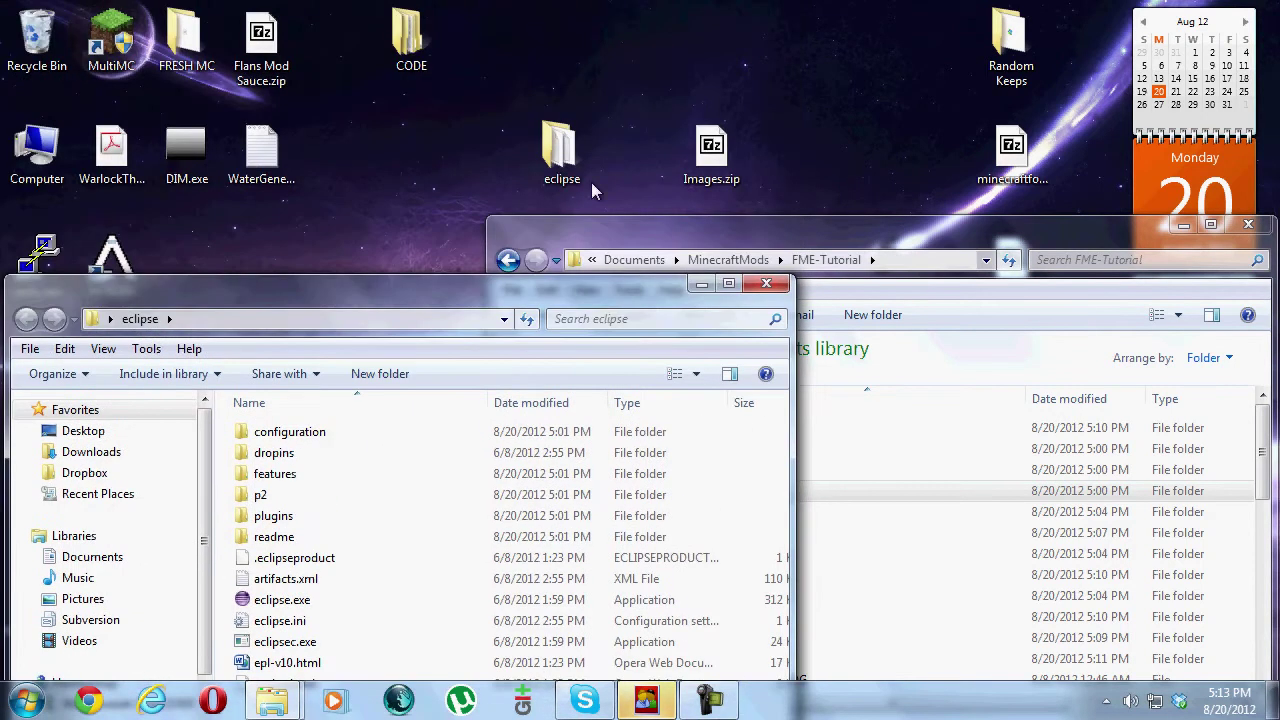
left_click_drag(475, 292, 491, 32)
double_click(302, 346)
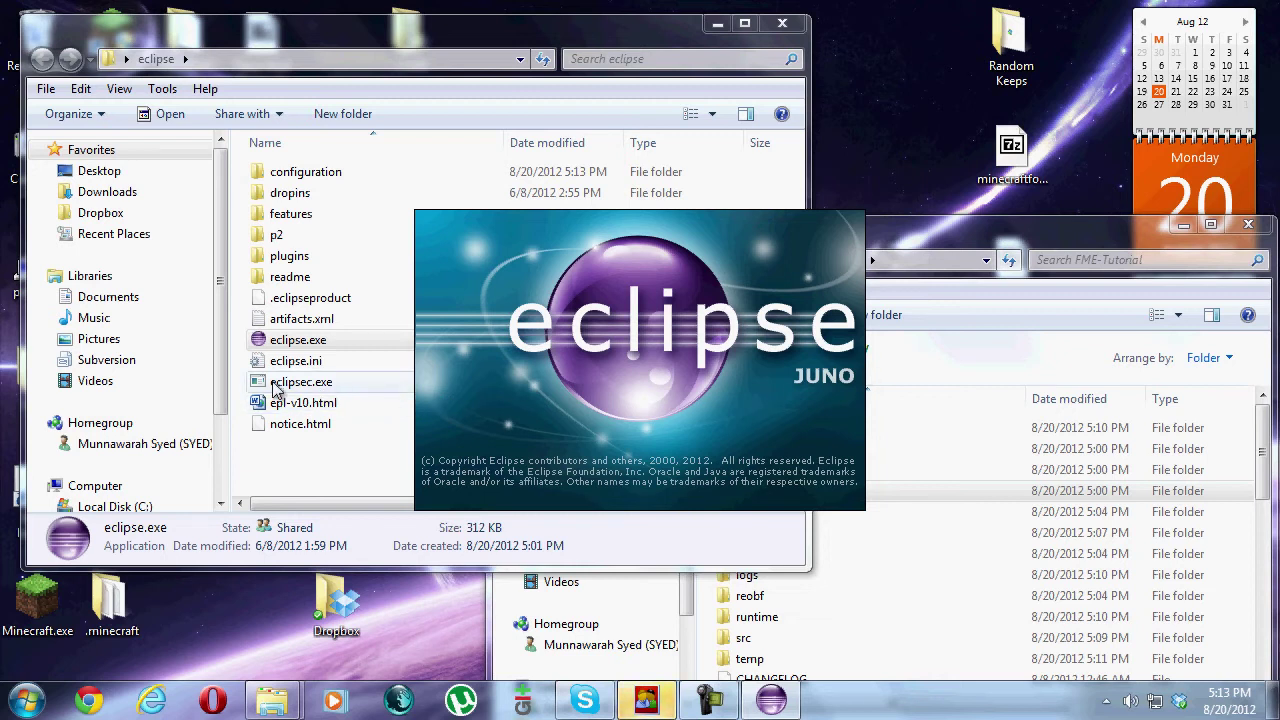
- Look inside the eclipse folder of FME-Tutorial, then go back and minimize that window
left_click(963, 236)
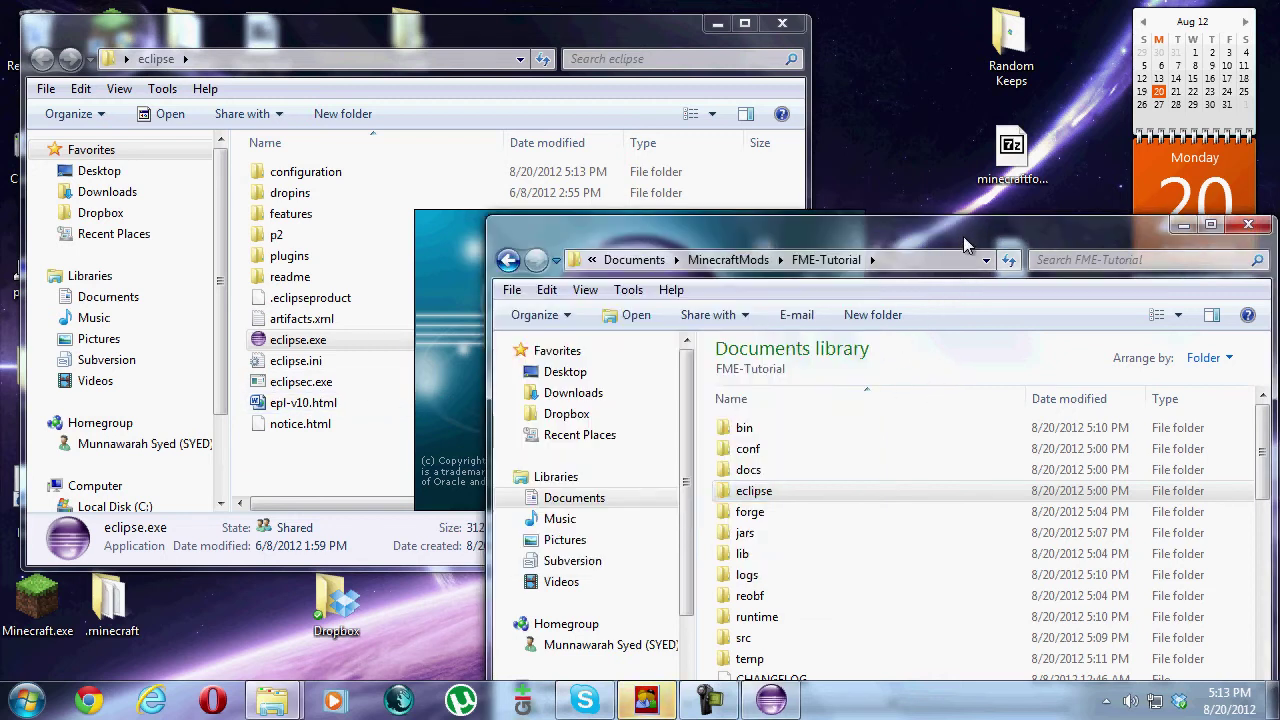
double_click(753, 491)
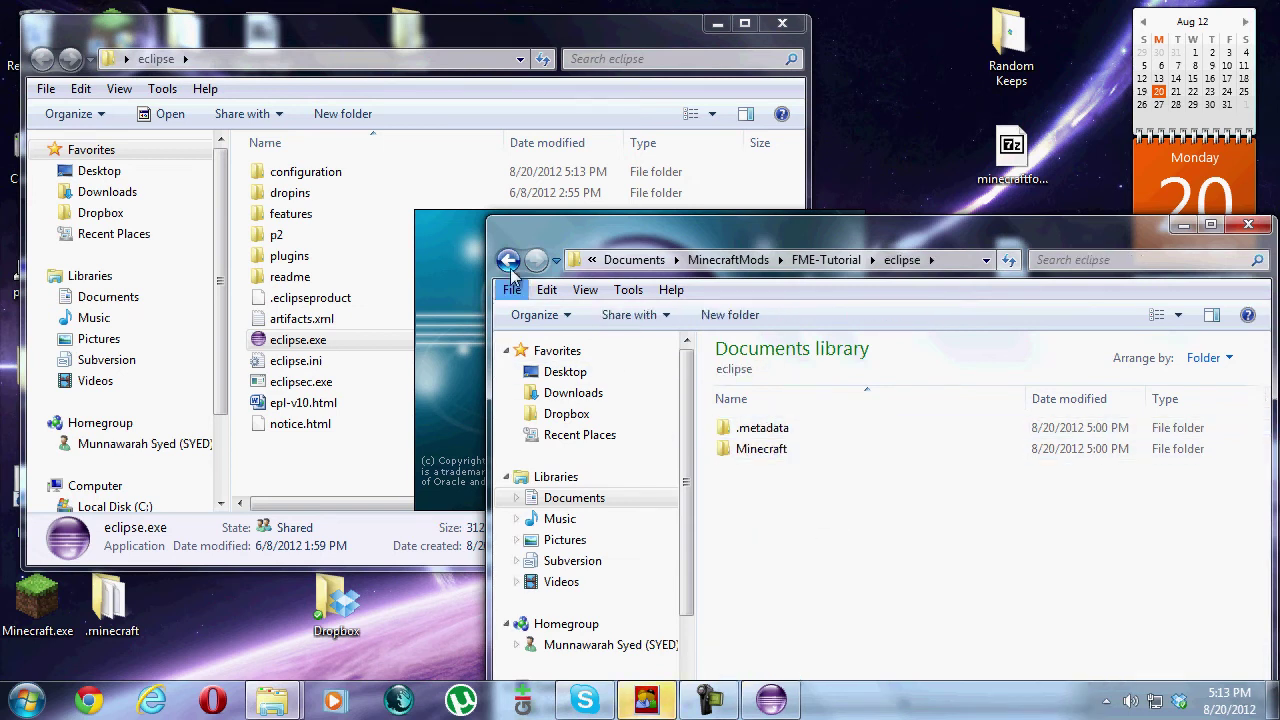
left_click(508, 262)
double_click(753, 491)
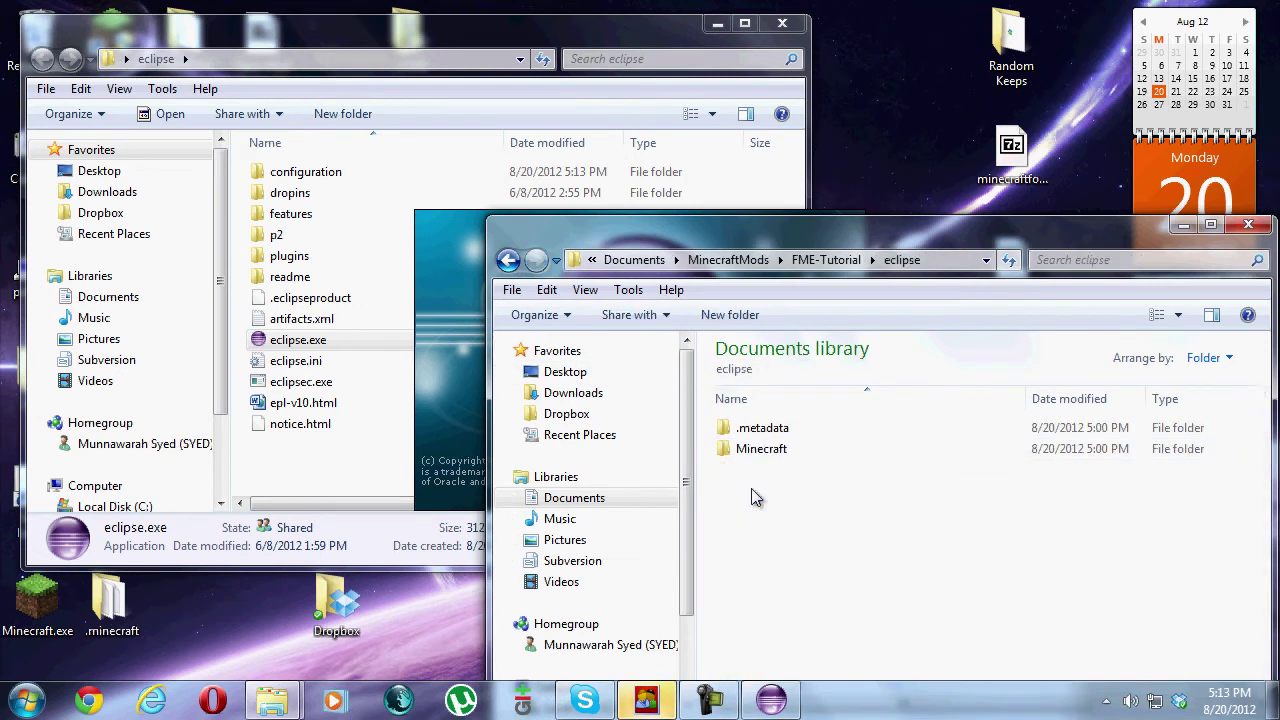
right_click(750, 490)
key("Escape")
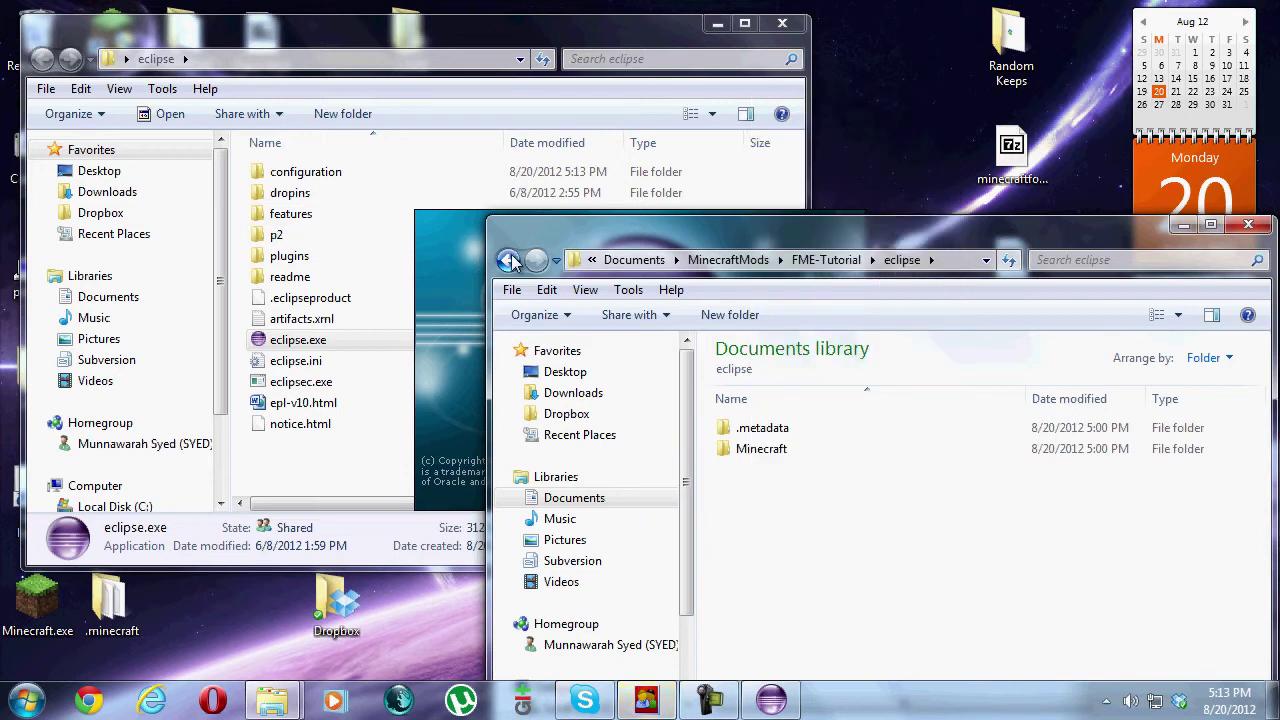
left_click(509, 261)
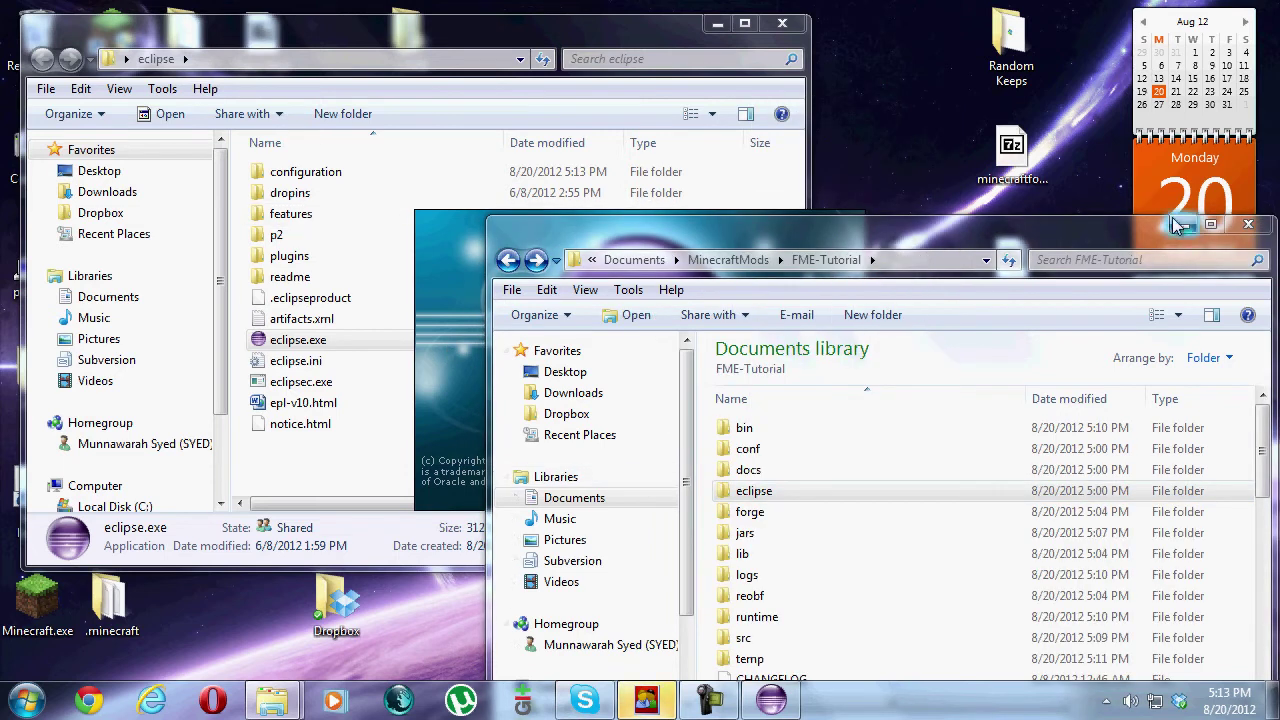
left_click(1180, 225)
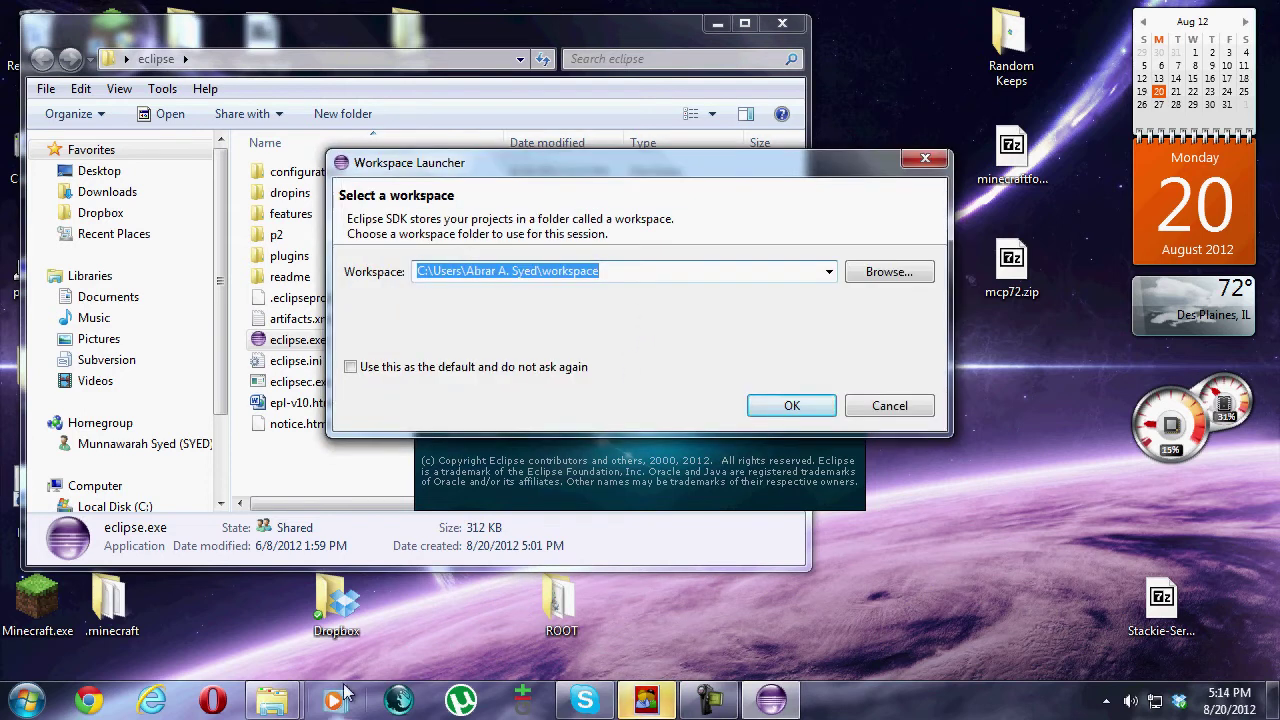
- Copy the path of the FME-Tutorial\eclipse folder, paste it as the Eclipse workspace and confirm the workspace selection
left_click(272, 700)
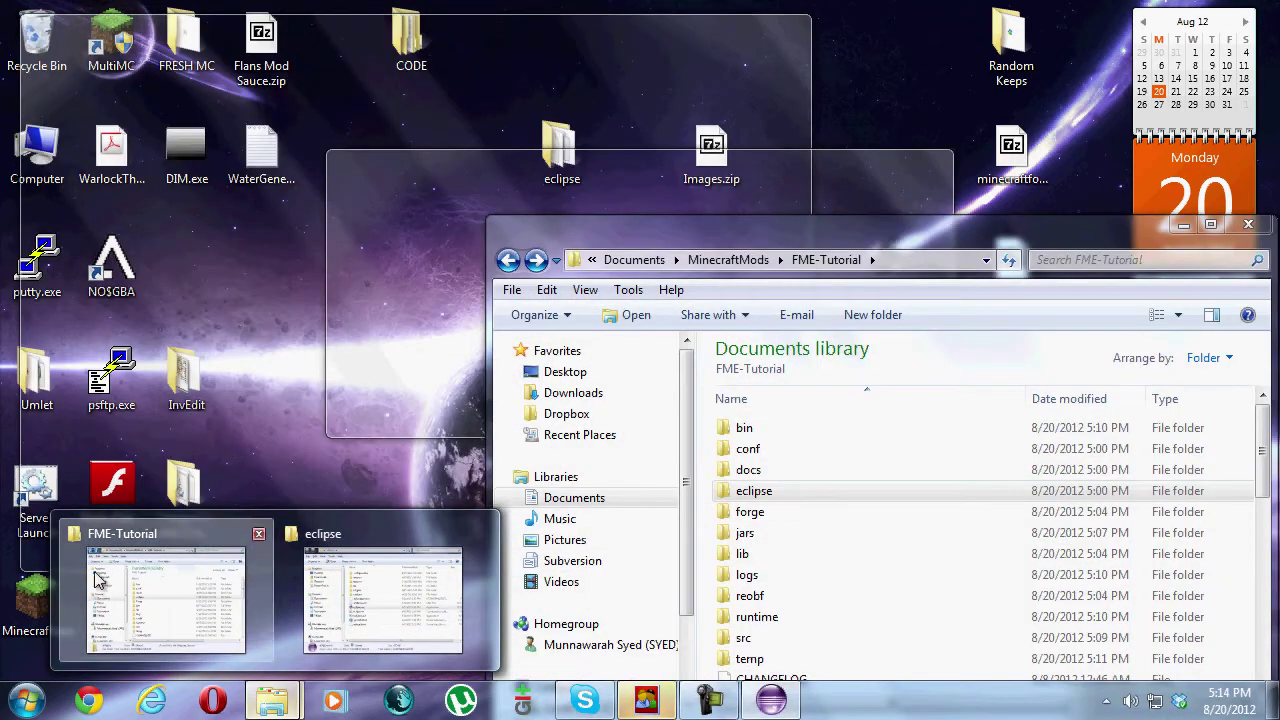
left_click(62, 576)
double_click(771, 490)
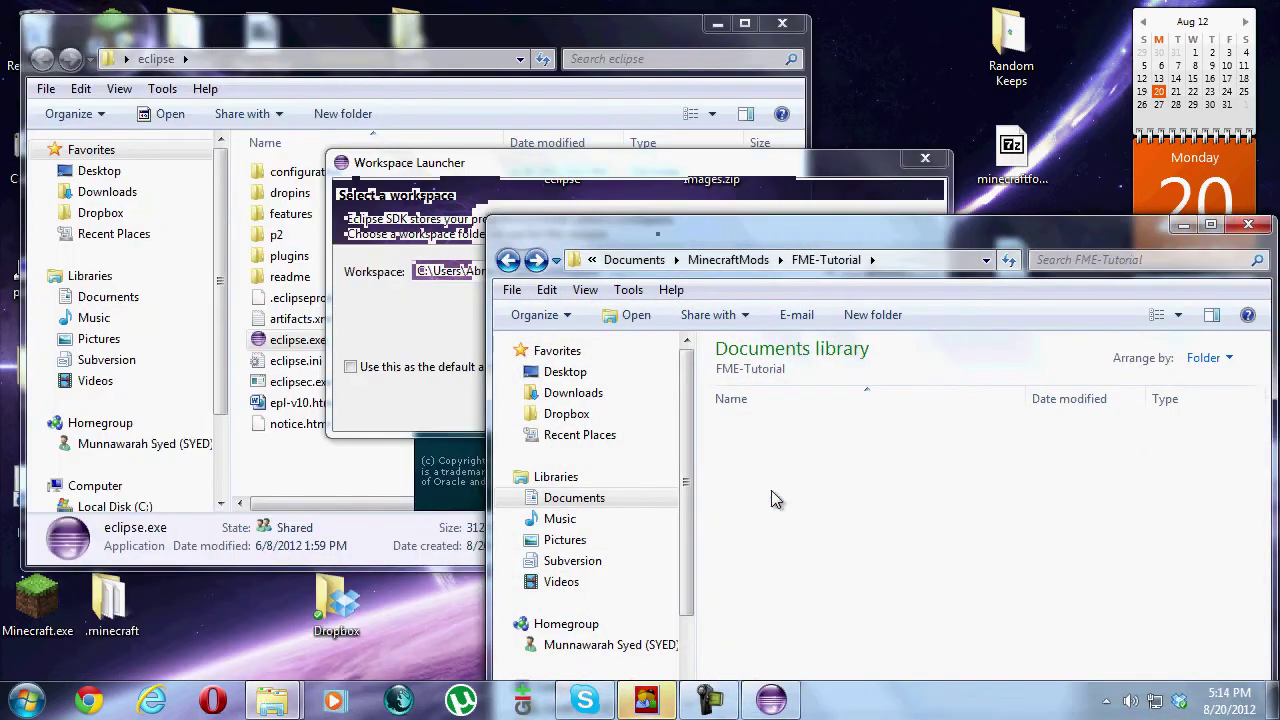
left_click(955, 260)
key("ctrl+c")
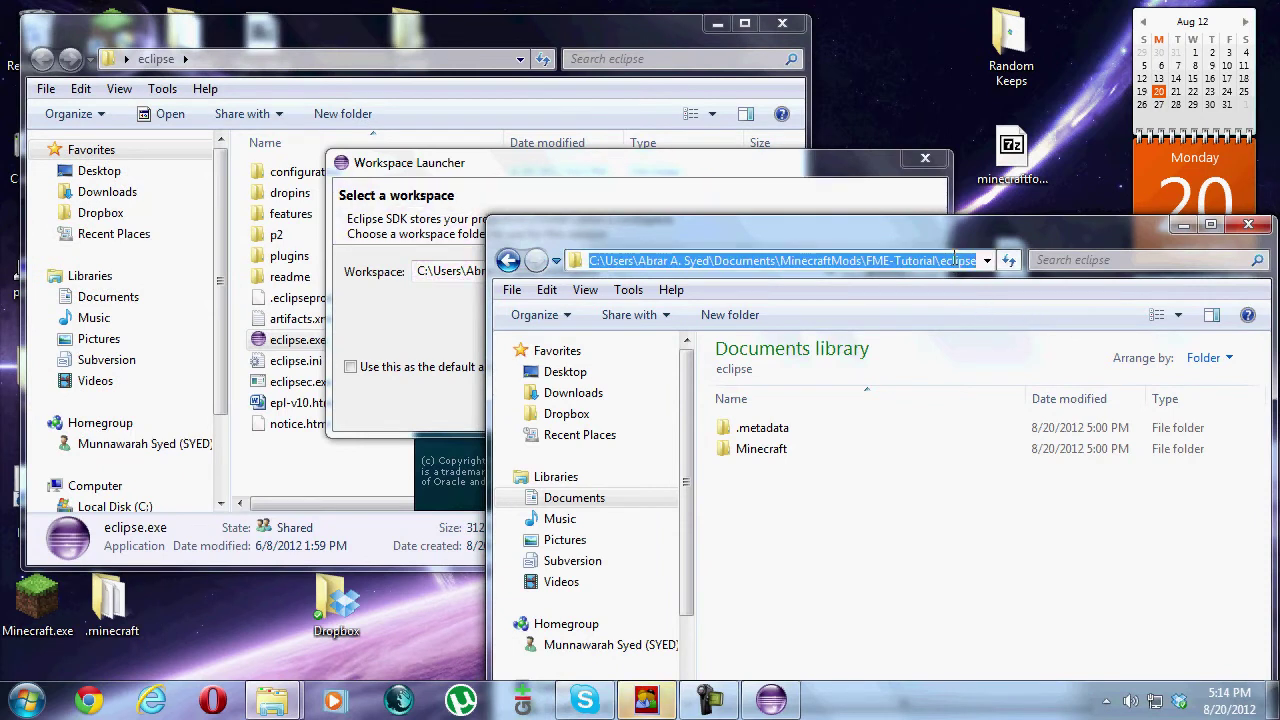
left_click(401, 297)
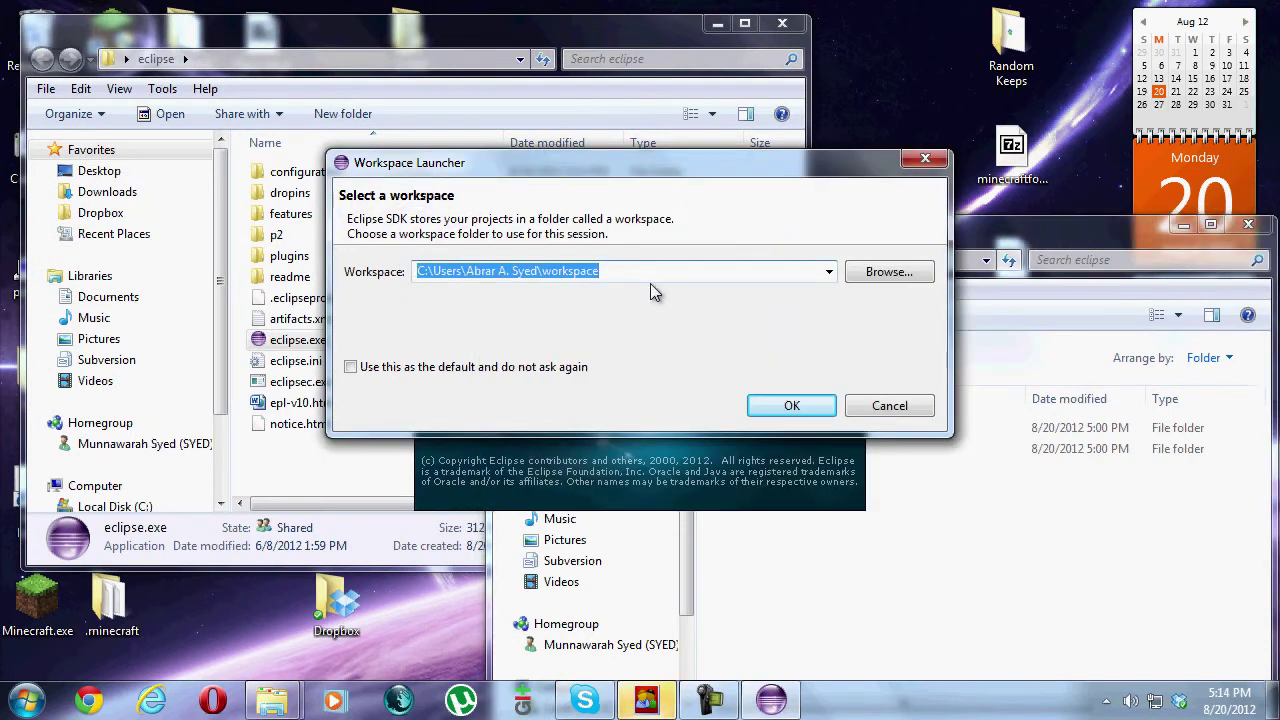
key("ctrl+v")
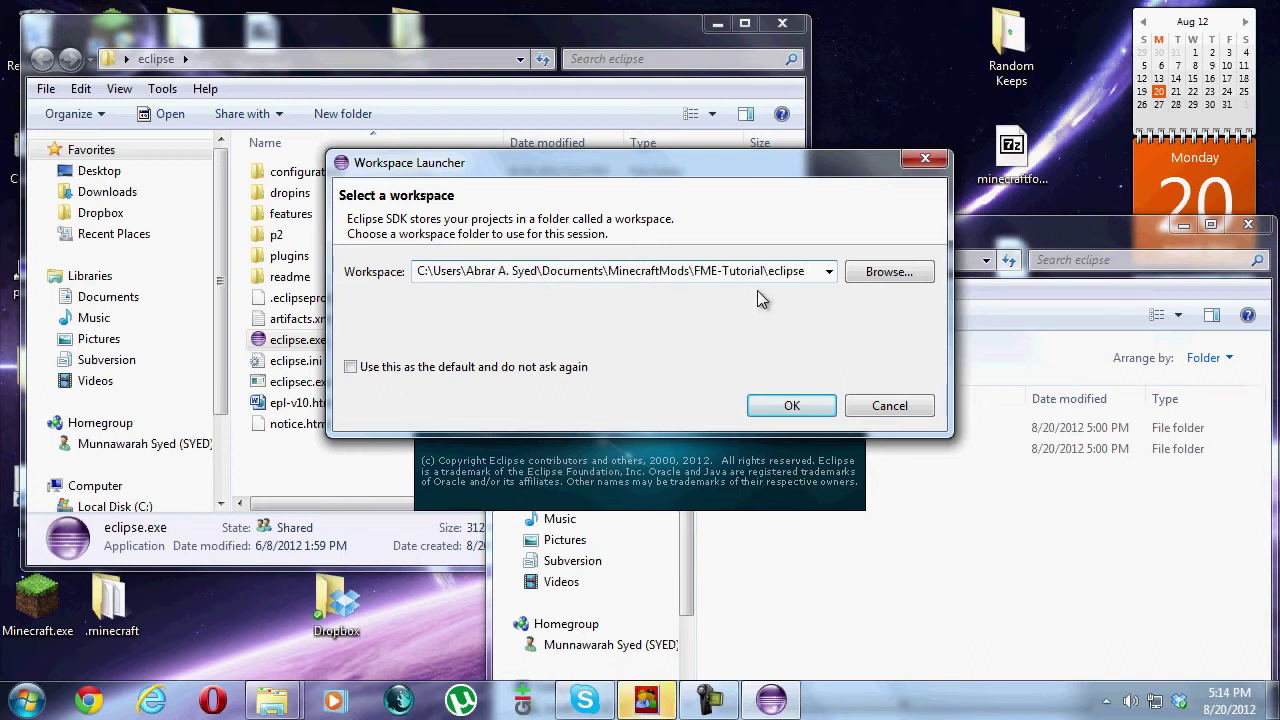
left_click(768, 411)
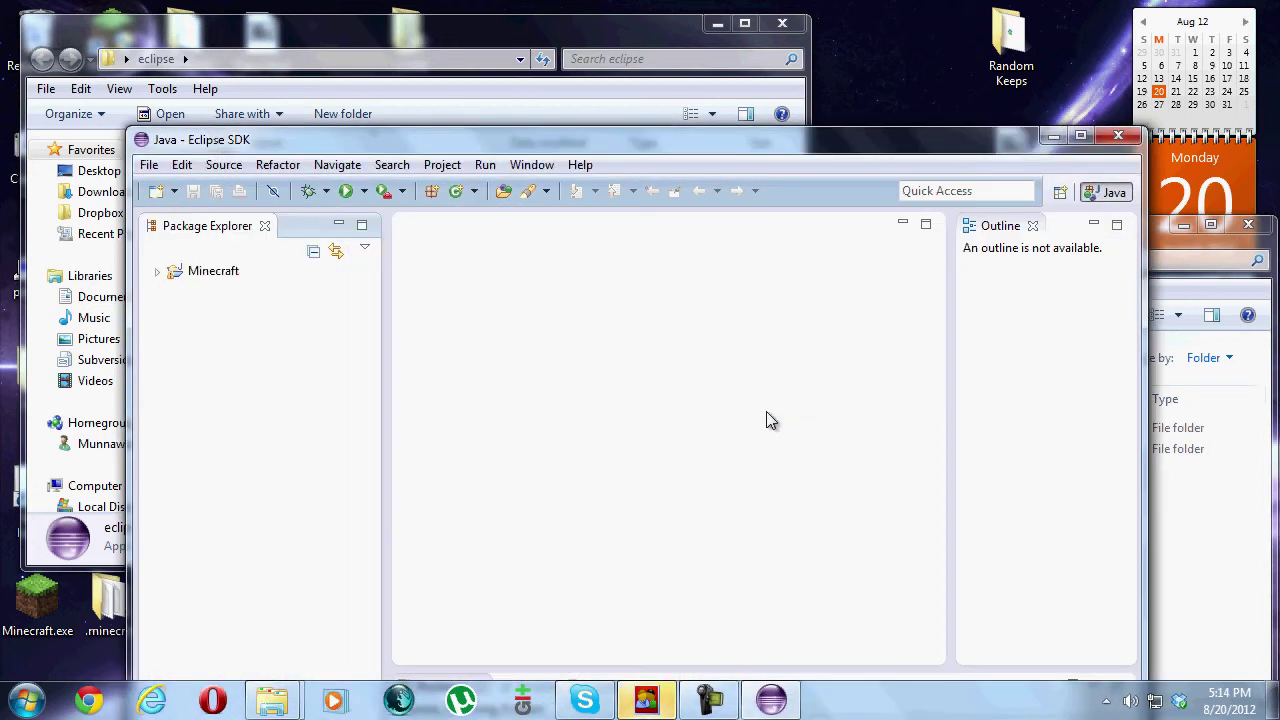
- Maximize the Eclipse window, expand the Minecraft project and examine the packages under common and src
left_click_drag(730, 143, 727, 2)
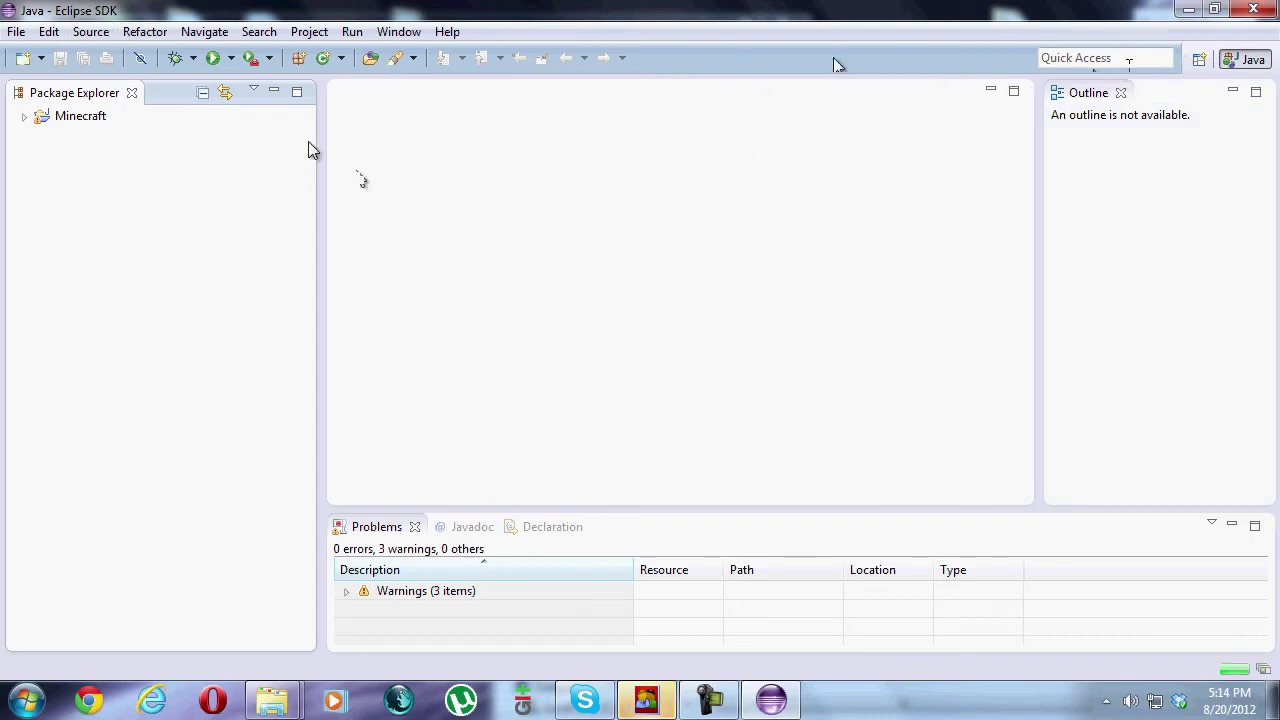
left_click(24, 118)
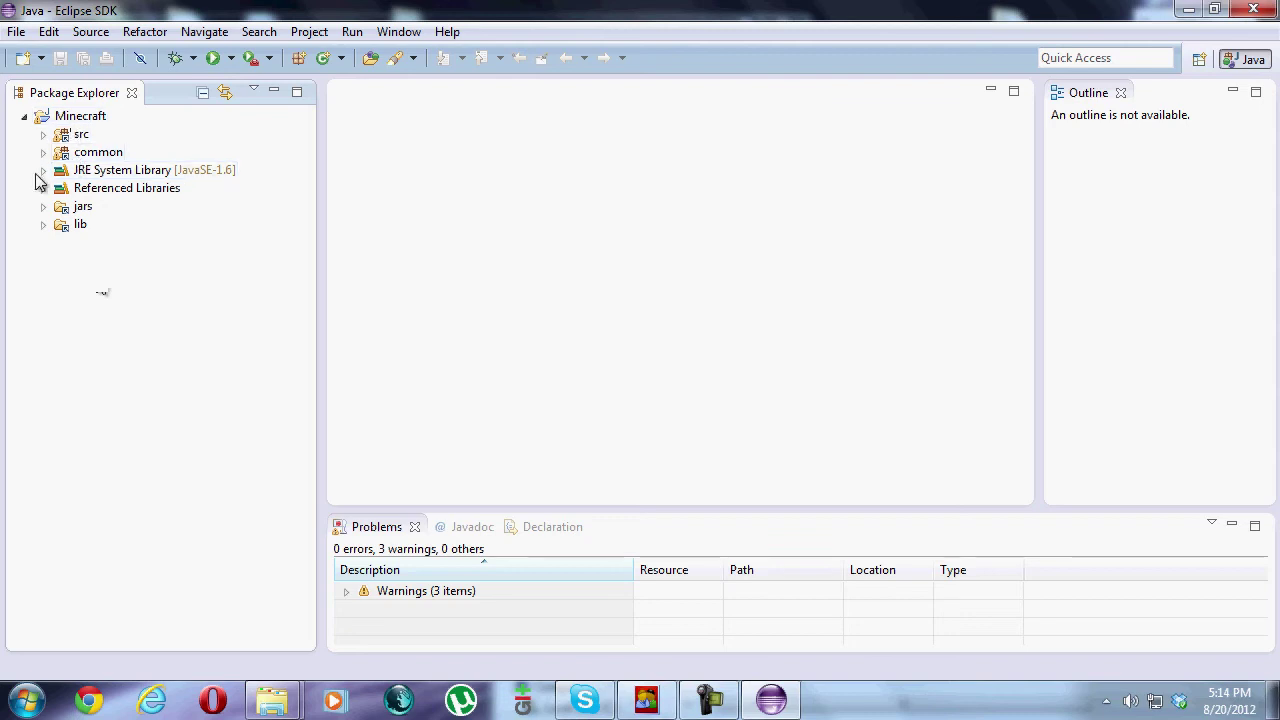
double_click(82, 152)
scroll(90, 170, "up", 1)
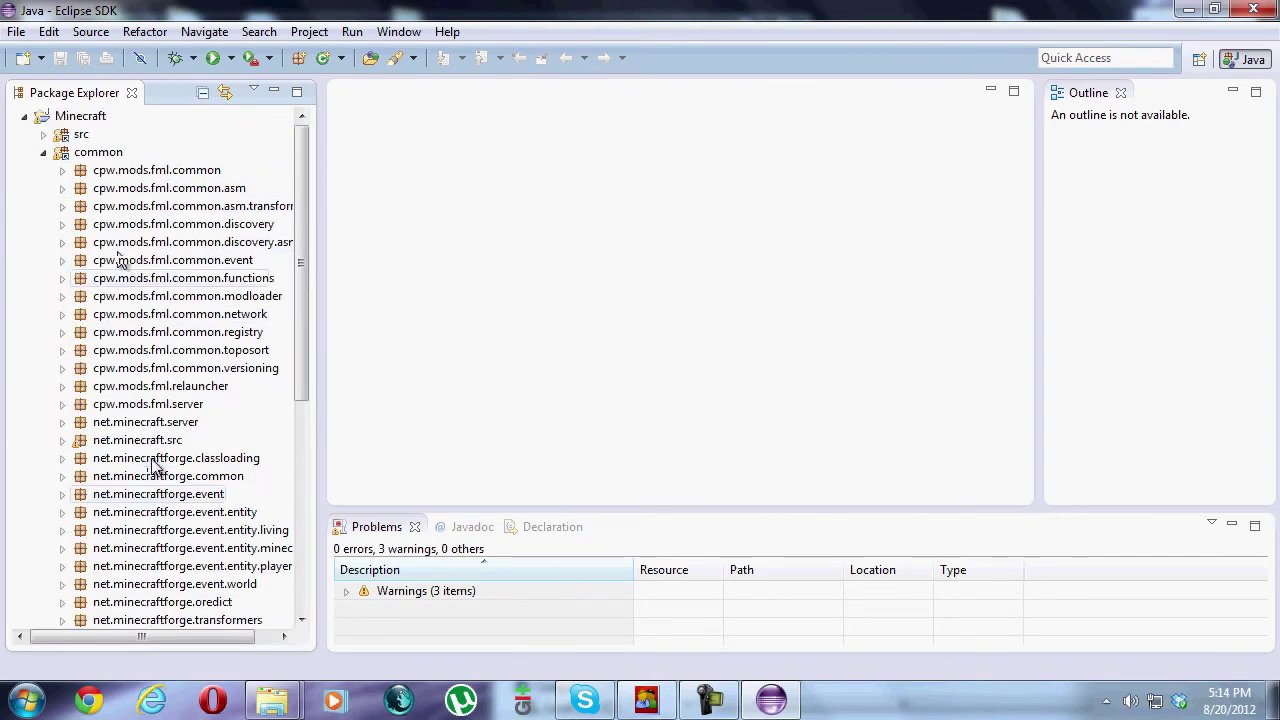
left_click(44, 153)
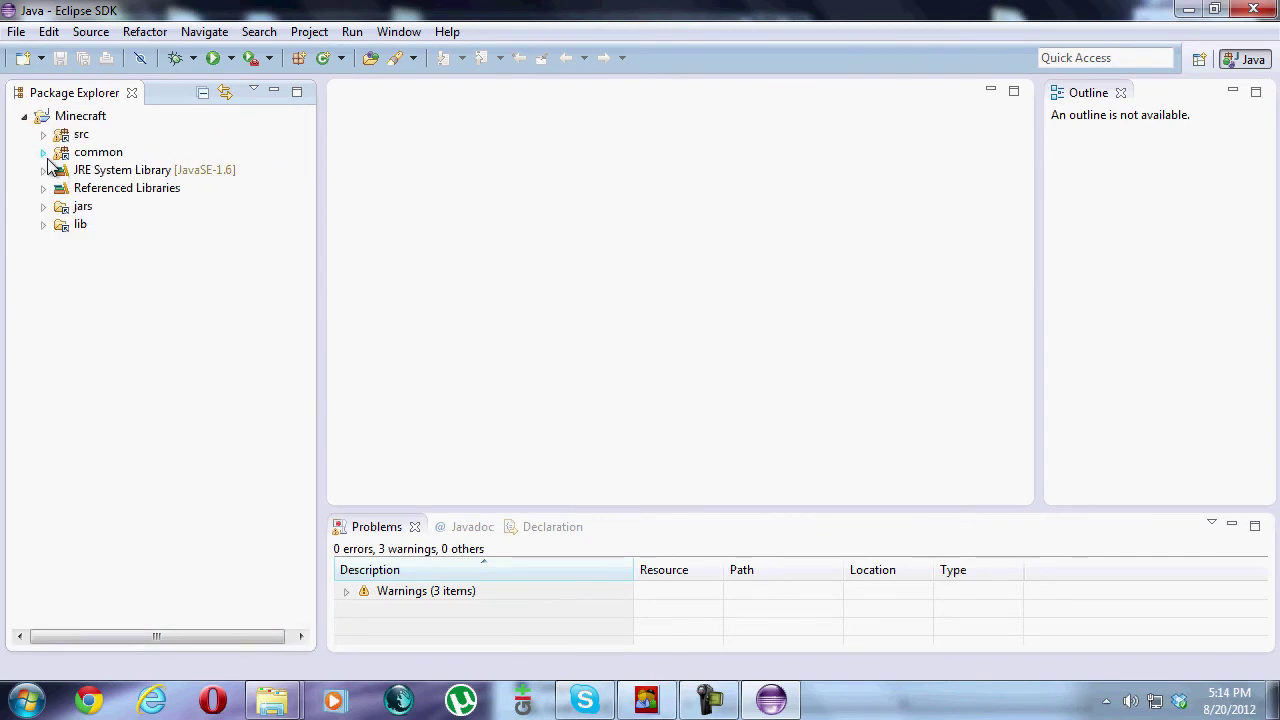
left_click(44, 134)
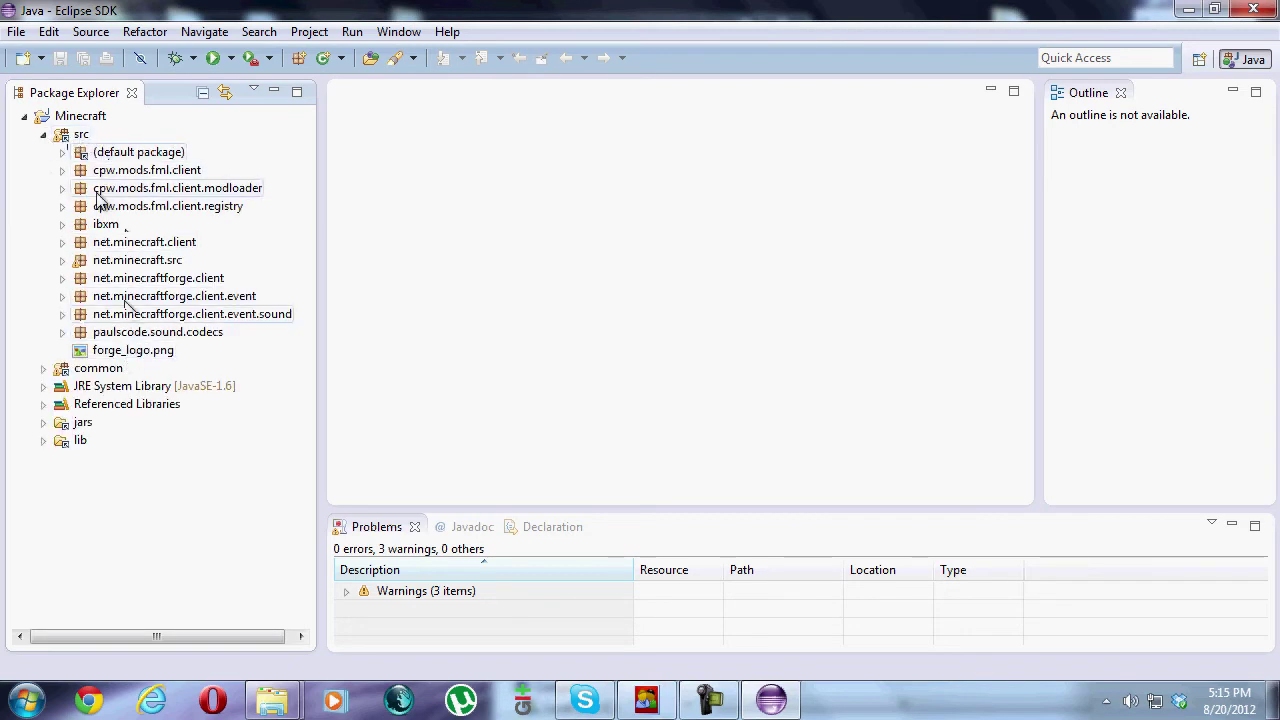
left_click(45, 136)
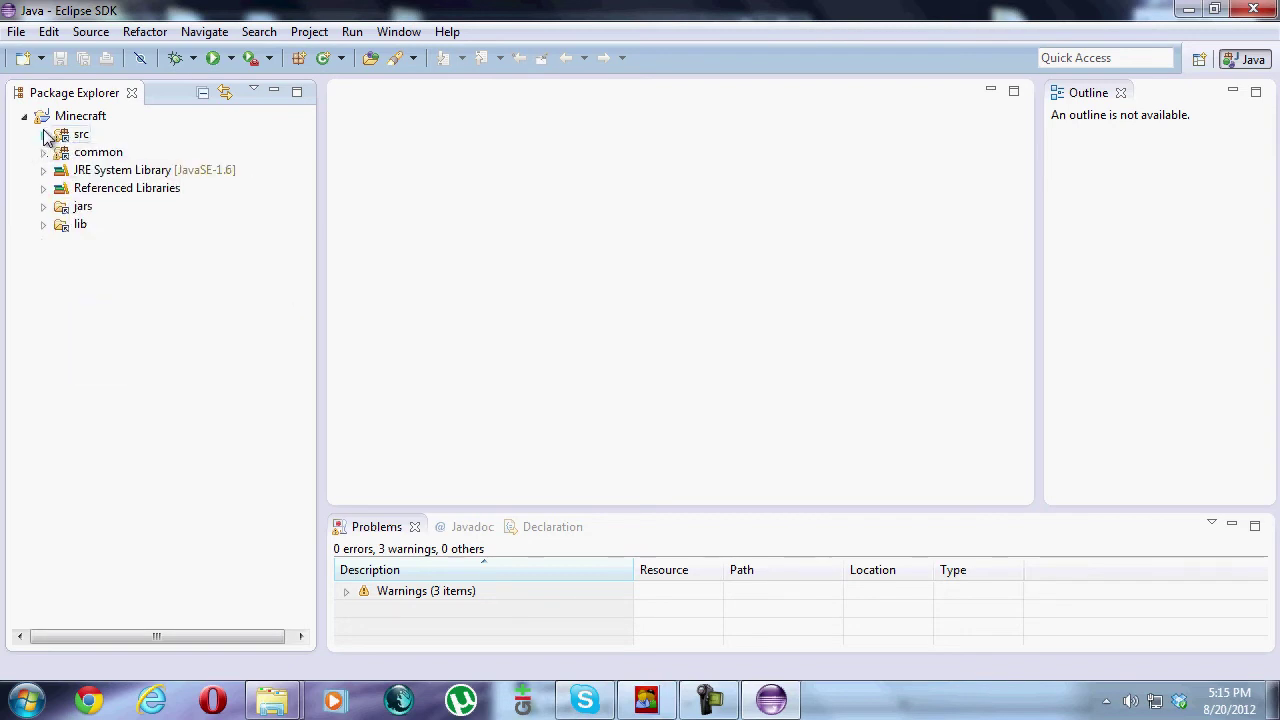
- Collapse the Minecraft project in the Package Explorer and exit Eclipse, confirming the exit
left_click(25, 118)
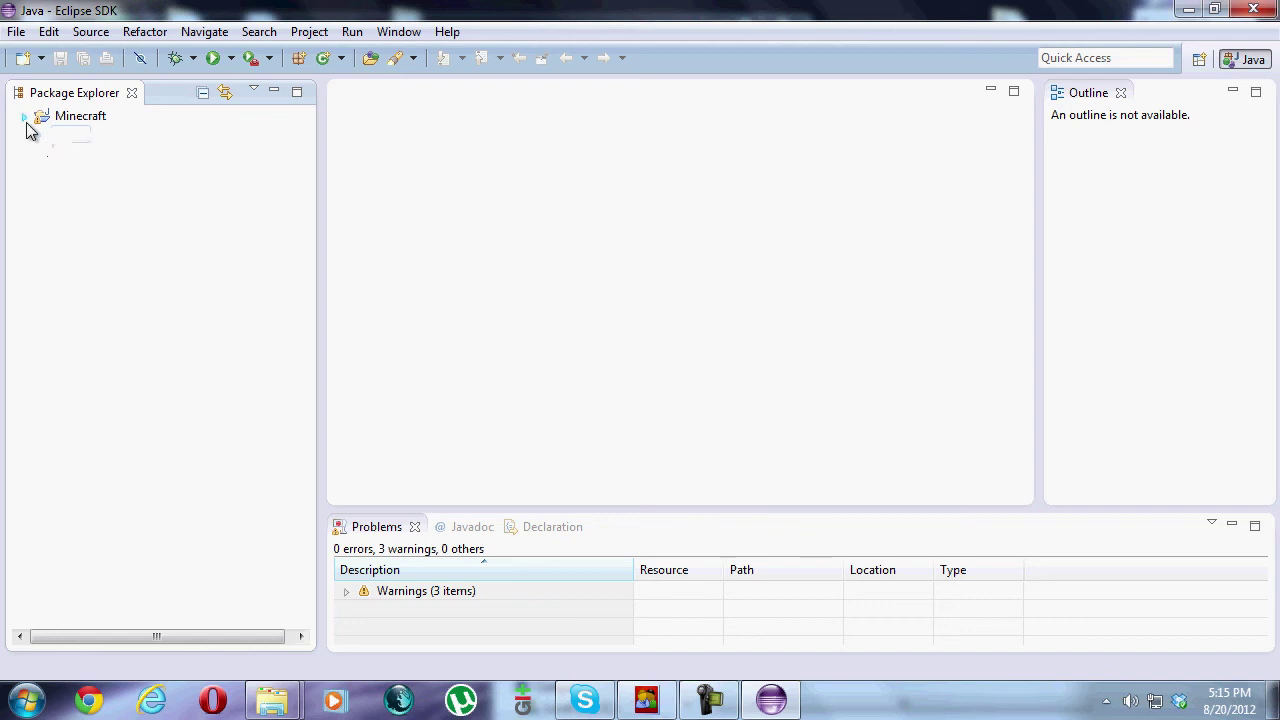
left_click(1253, 9)
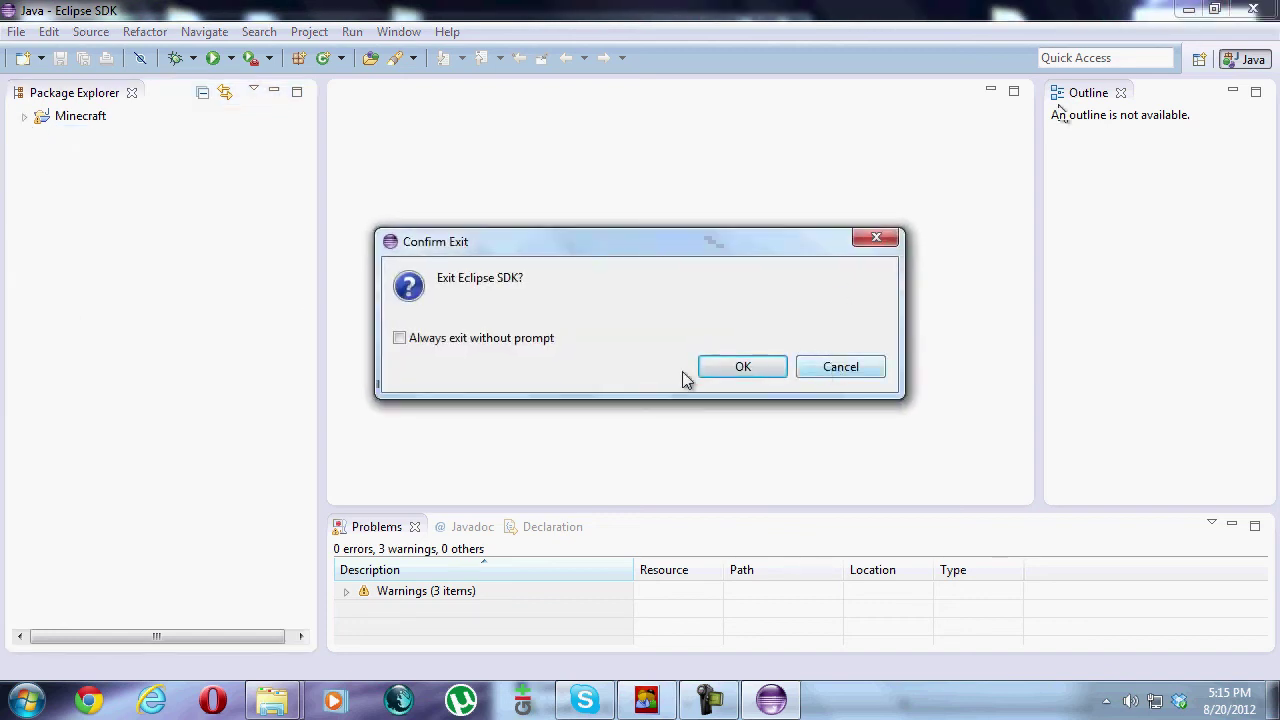
left_click(733, 368)
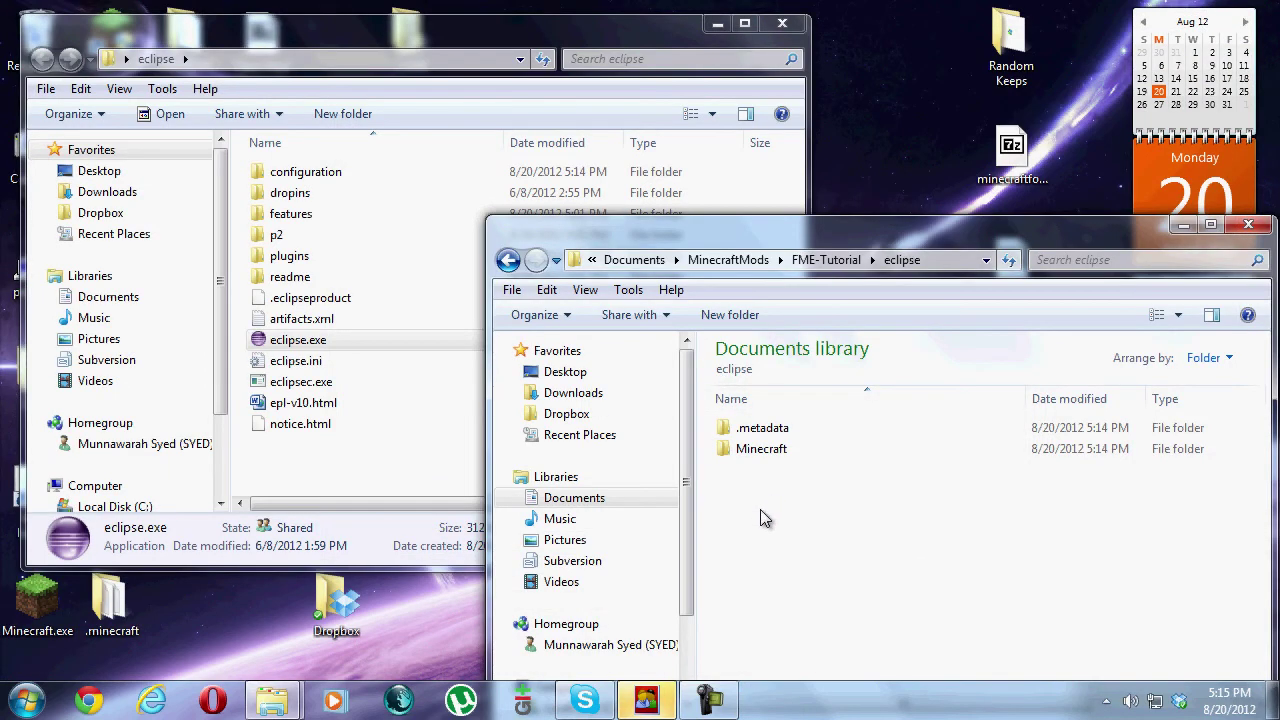
- Close both open folder windows, the desktop eclipse folder and the FME-Tutorial\eclipse folder
left_click(783, 26)
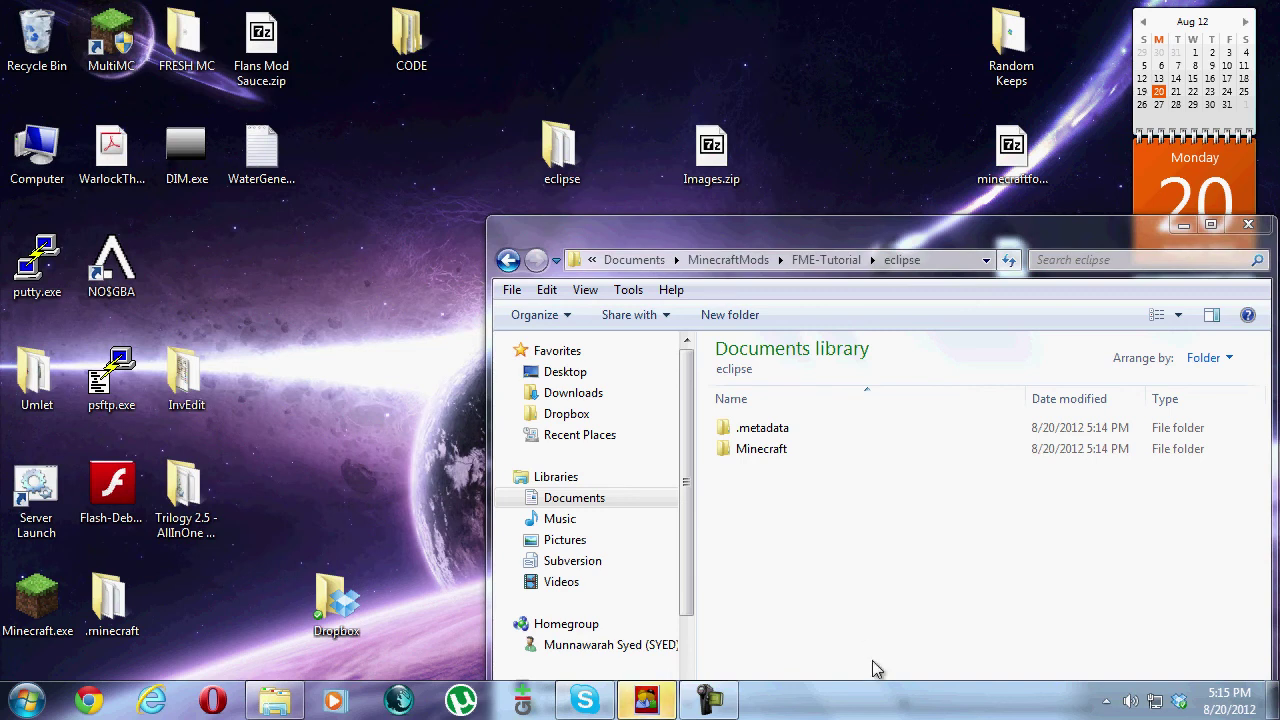
left_click(884, 604)
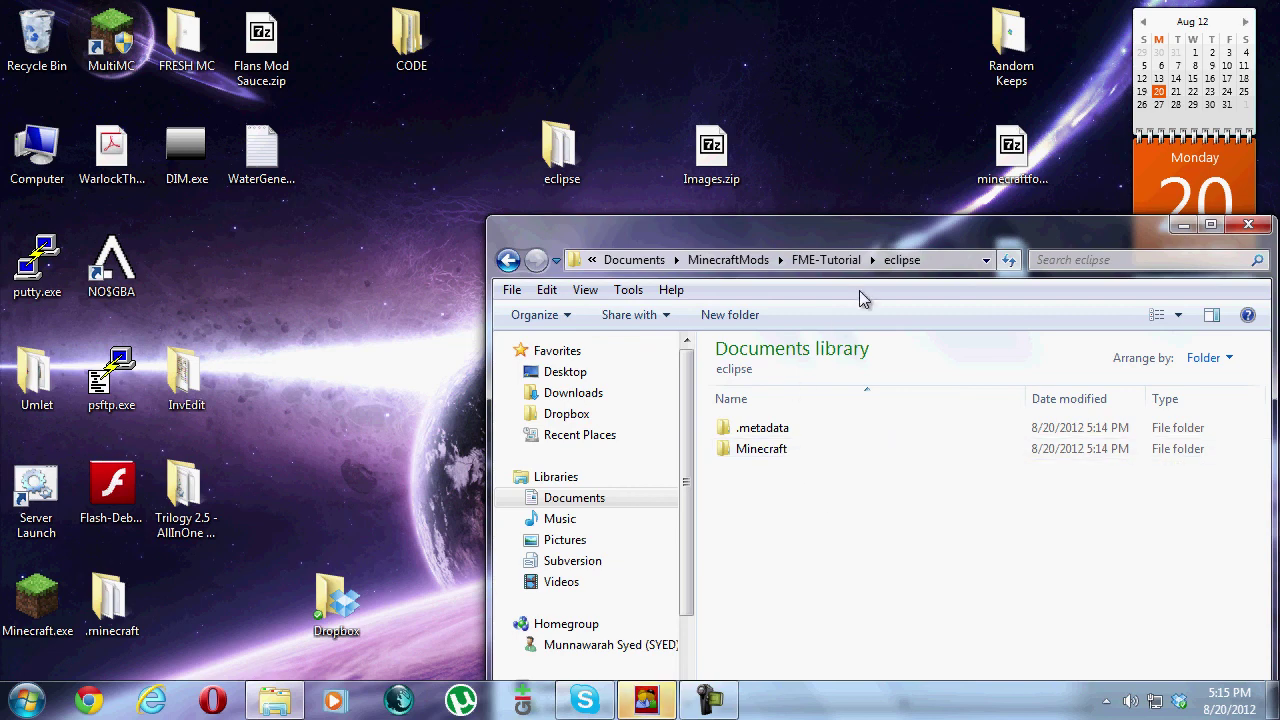
left_click(826, 259)
left_click(1264, 230)
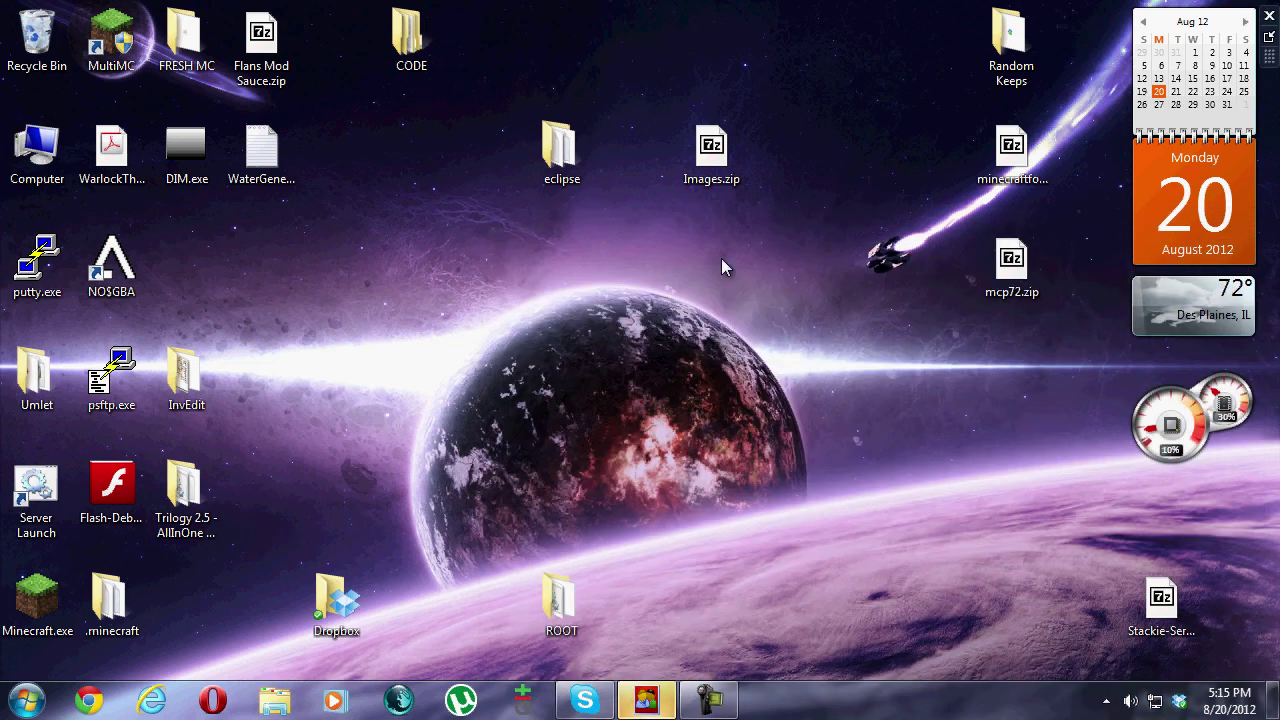
- Open the eclipse folder on the desktop, select eclipse.exe in it and close the folder window
double_click(560, 150)
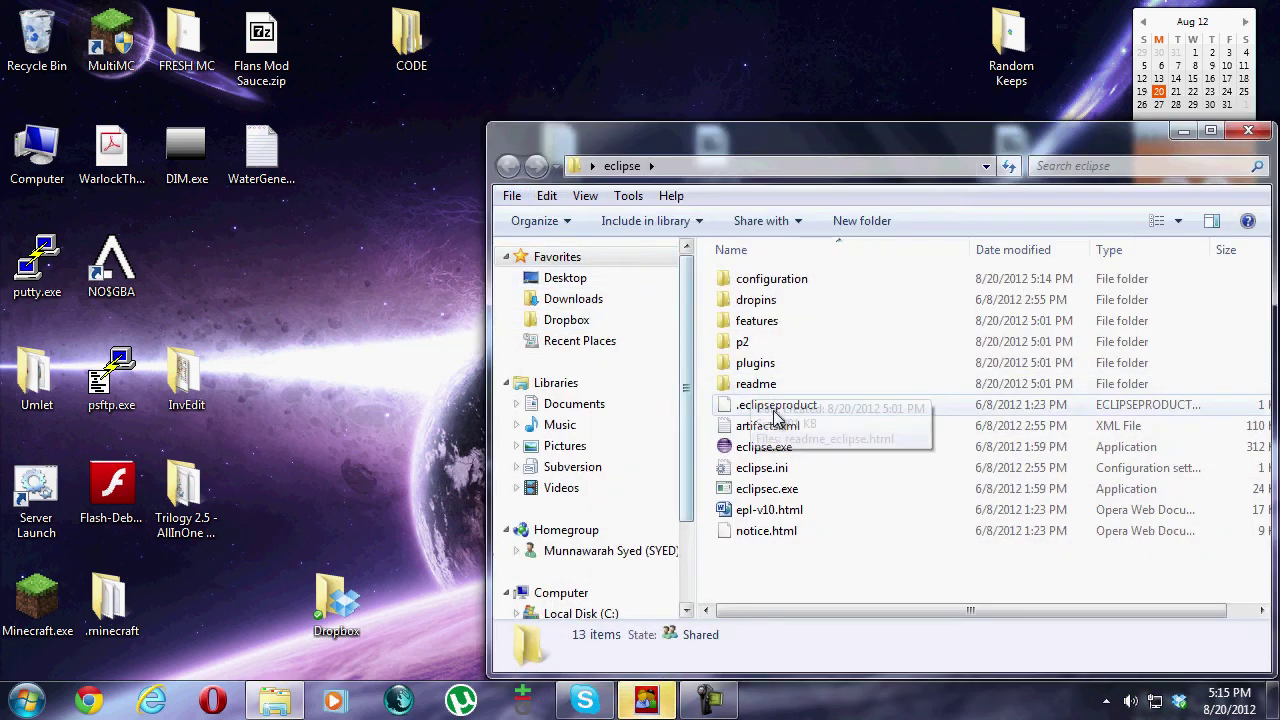
double_click(765, 446)
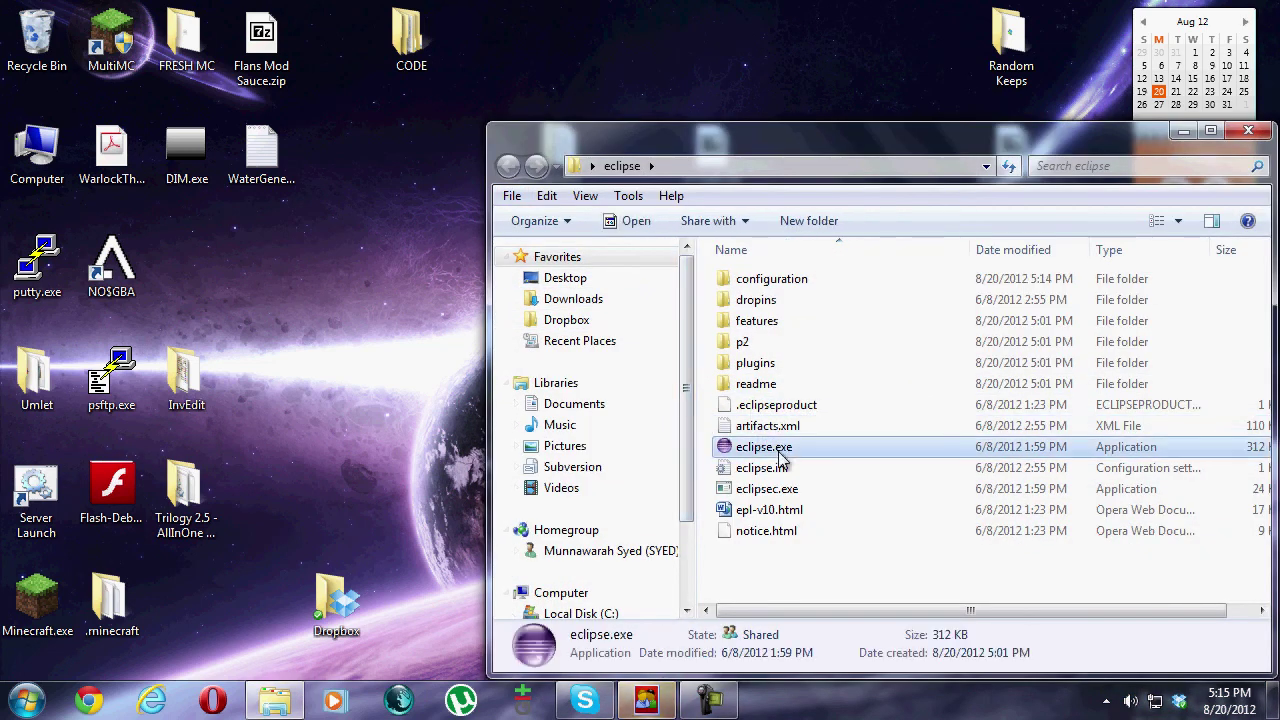
left_click(1262, 139)
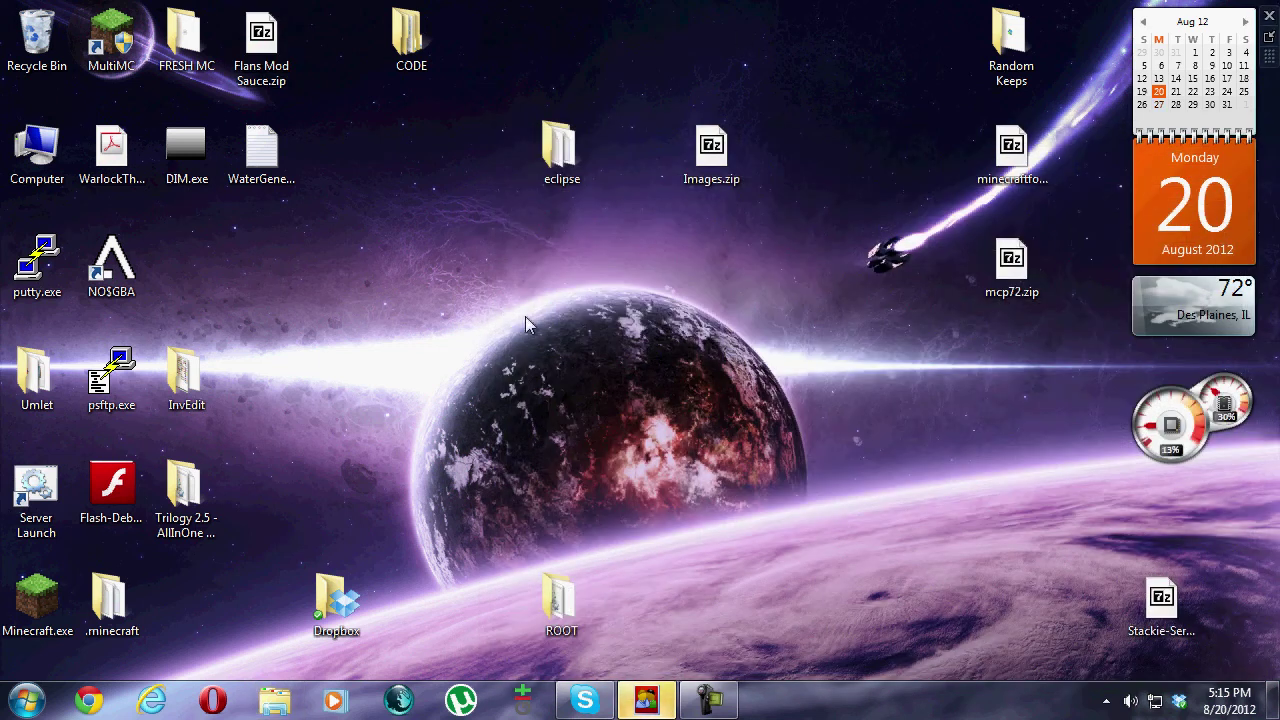